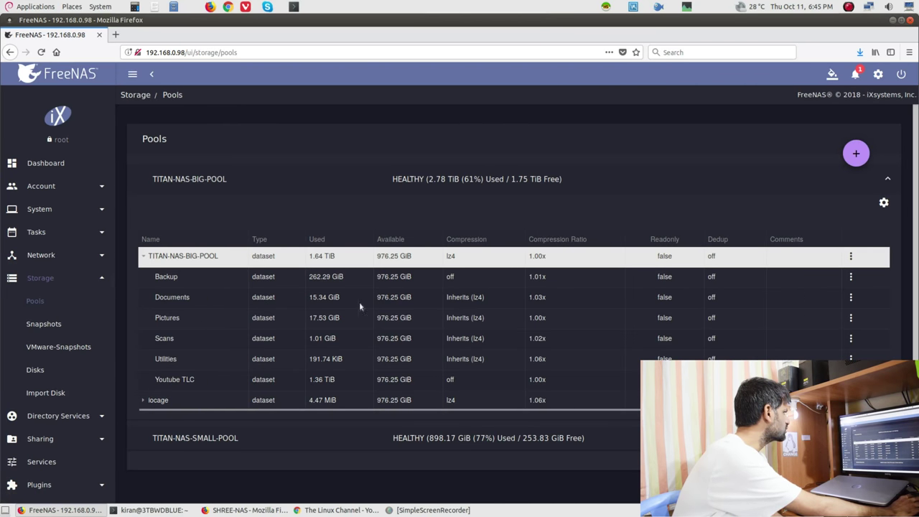
Expand TITAN-NAS-BIG-POOL in the FreeNAS storage pools and examine the space used by its datasets
left_click(41, 324)
left_click(33, 301)
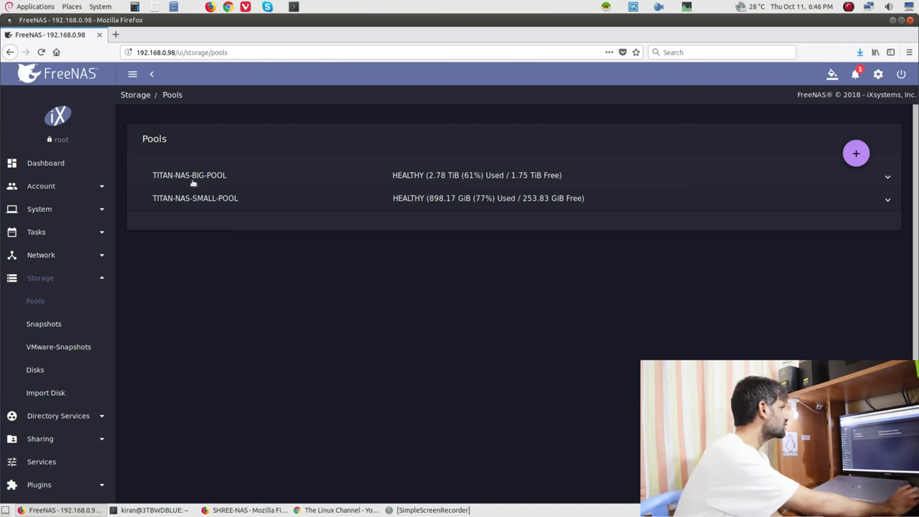
left_click(195, 183)
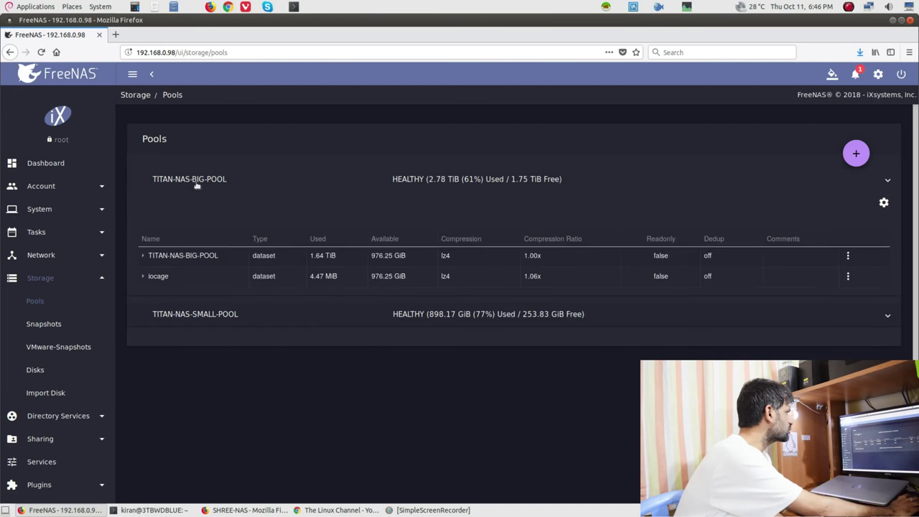
left_click(144, 256)
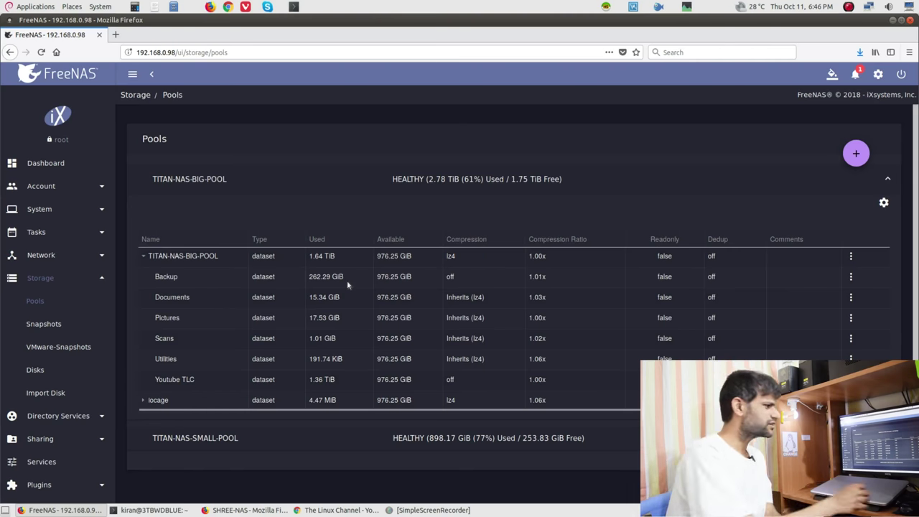
Compare the Backup share on the ReadyNAS admin page with the FreeNAS Backup dataset, and refresh the ReadyNAS share list
left_click(244, 510)
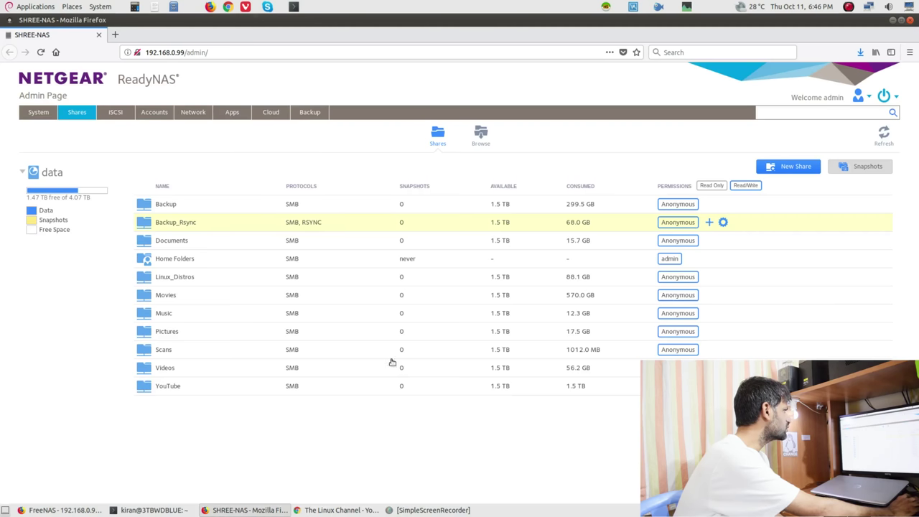
left_click(173, 207)
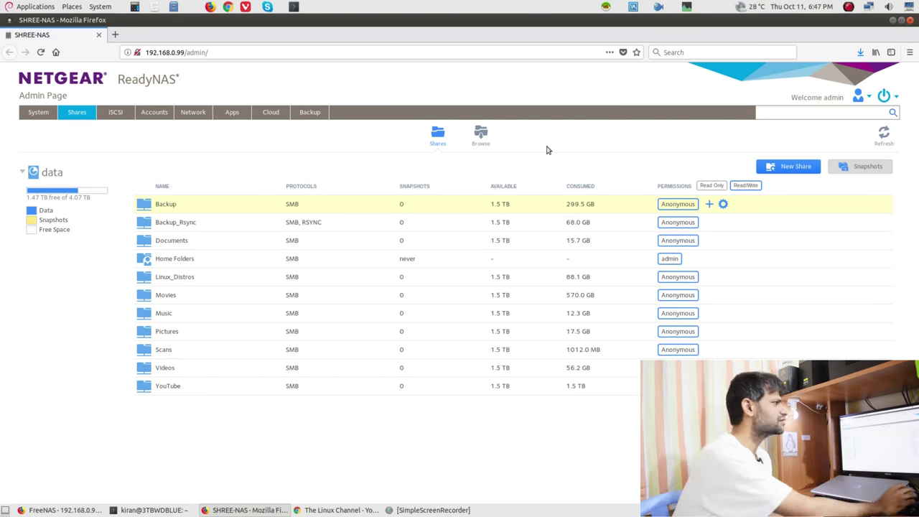
left_click(65, 510)
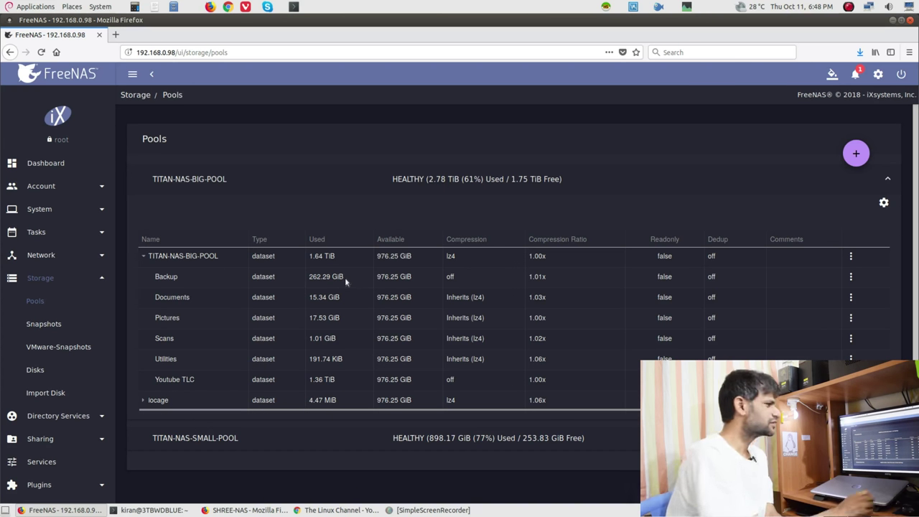
left_click(247, 510)
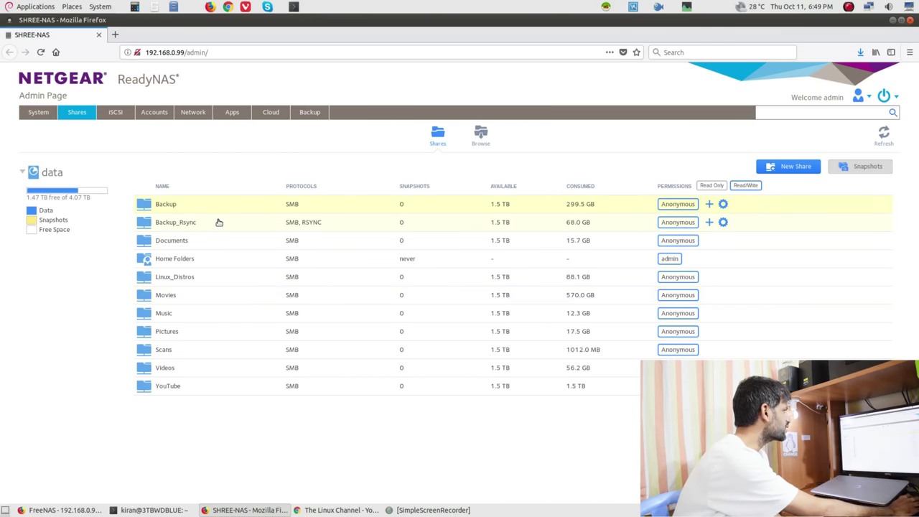
left_click(888, 137)
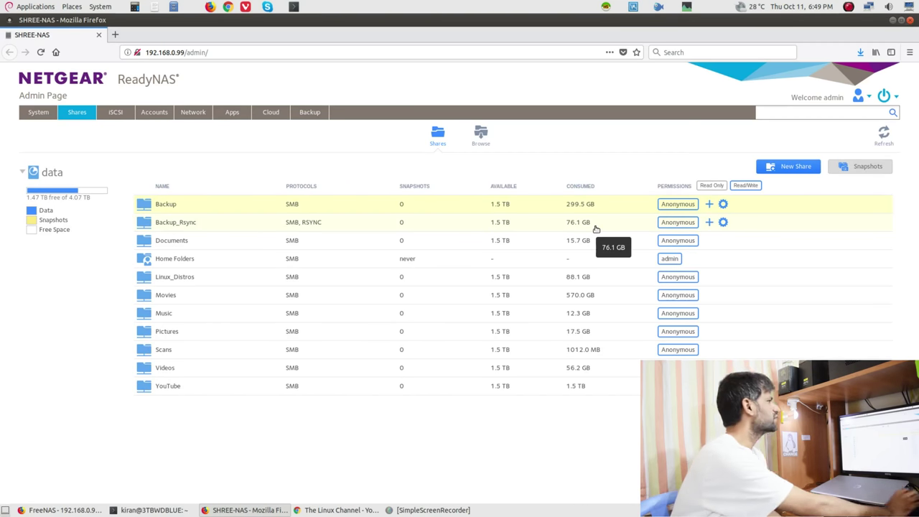
Open the ReadyNAS file backup jobs and check the Backup Rsync job's source, schedule and status
left_click(315, 112)
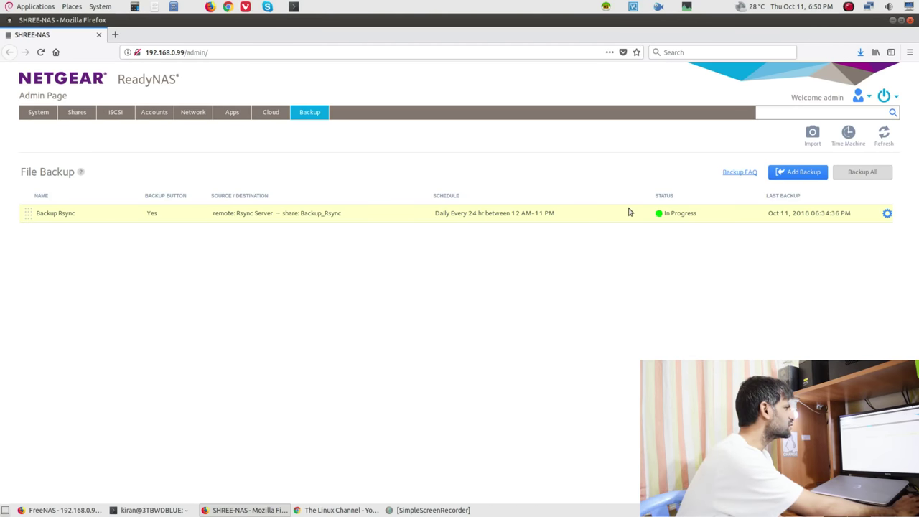
left_click(888, 214)
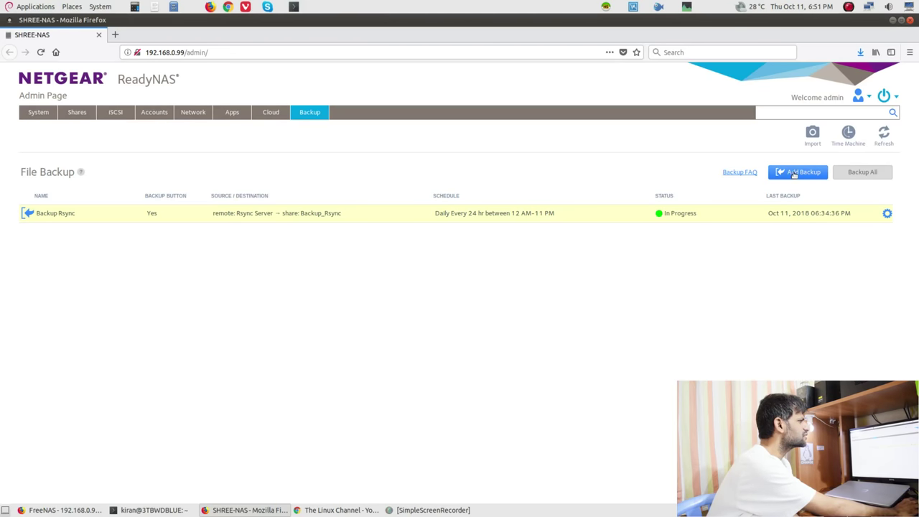
Start a new backup job from a remote source to a local destination, and look through the ReadyNAS folders available as its location
left_click(802, 174)
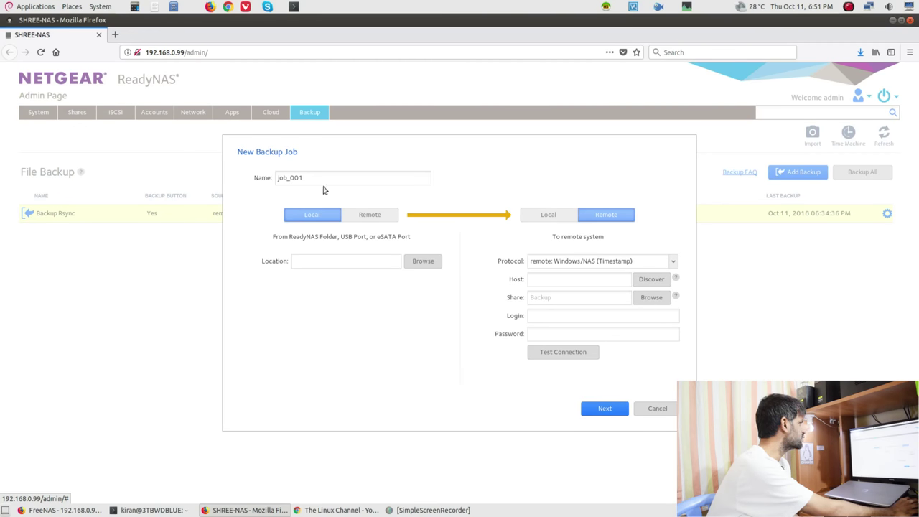
left_click(367, 219)
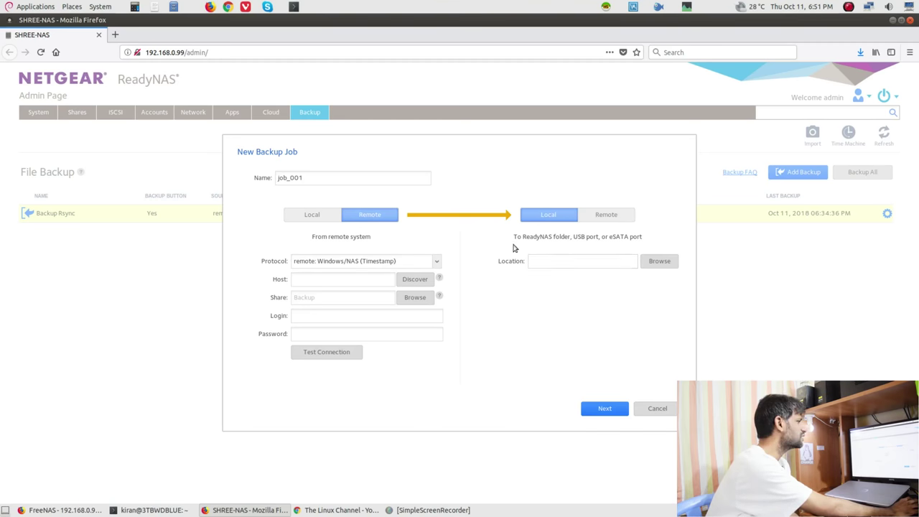
left_click(650, 269)
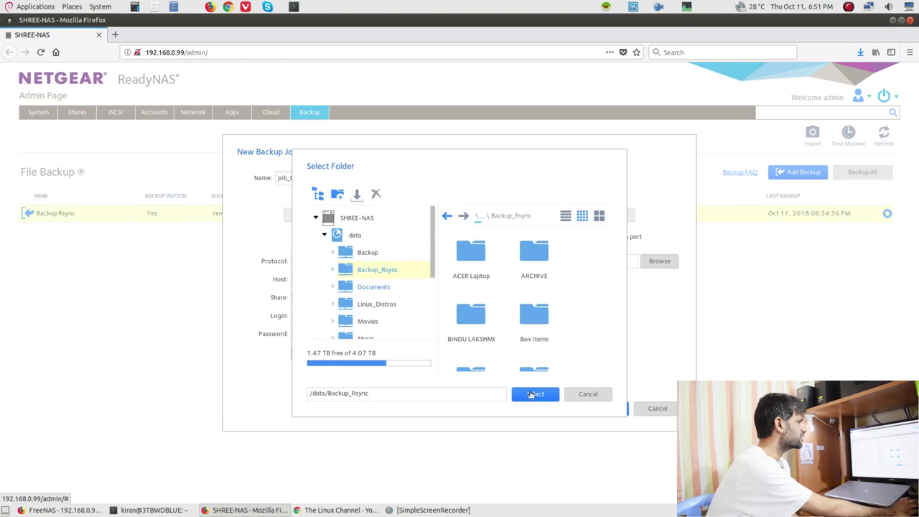
left_click(589, 396)
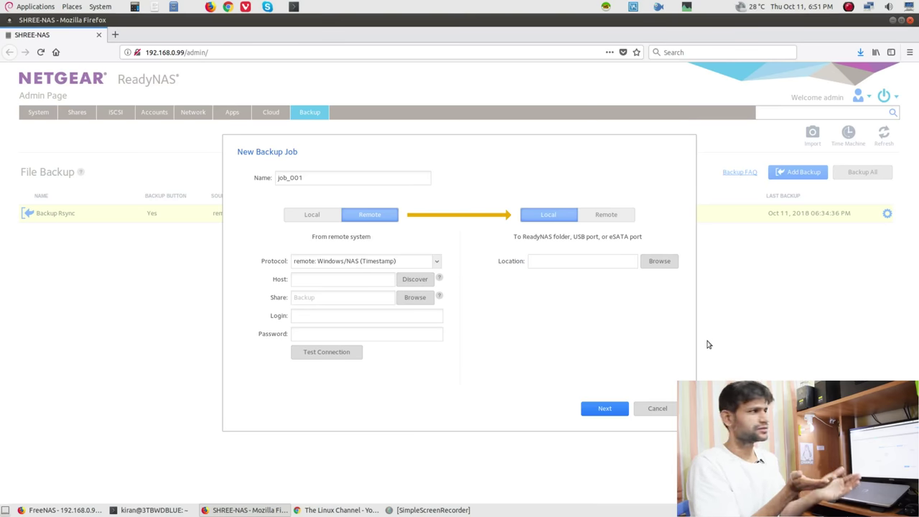
left_click(659, 262)
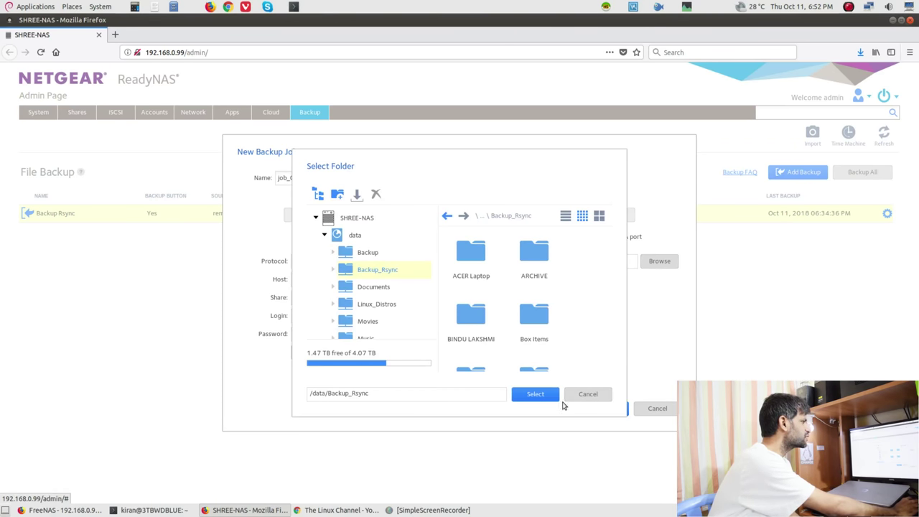
left_click(588, 394)
left_click(568, 262)
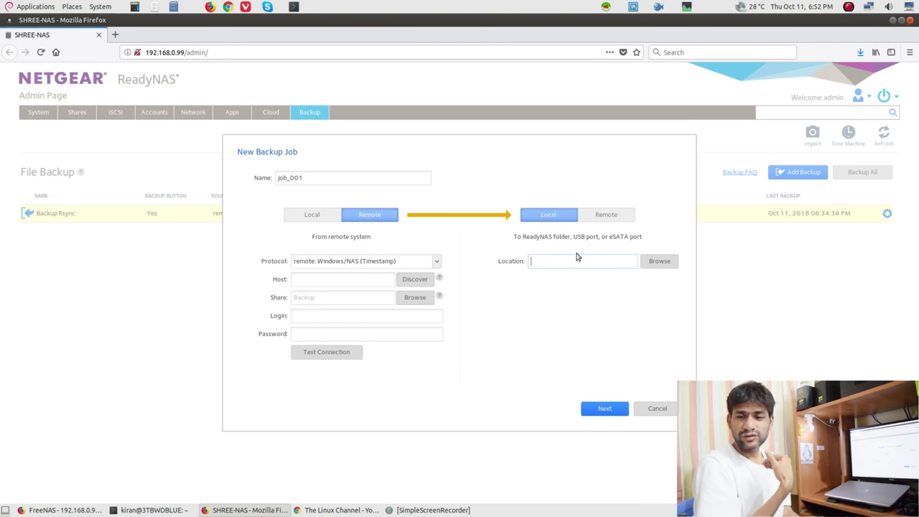
Set the new job's source protocol to remote: Rsync Server, go through its connection fields, and discard the job
left_click(437, 263)
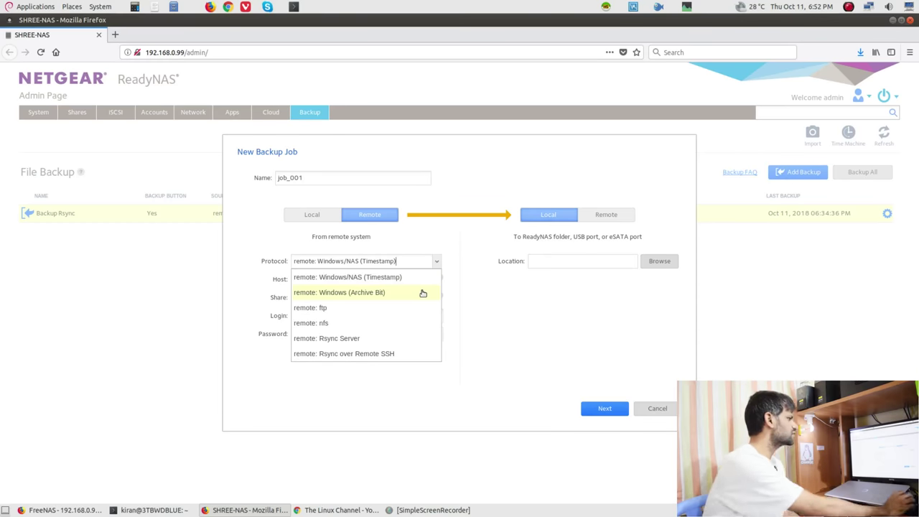
left_click(406, 338)
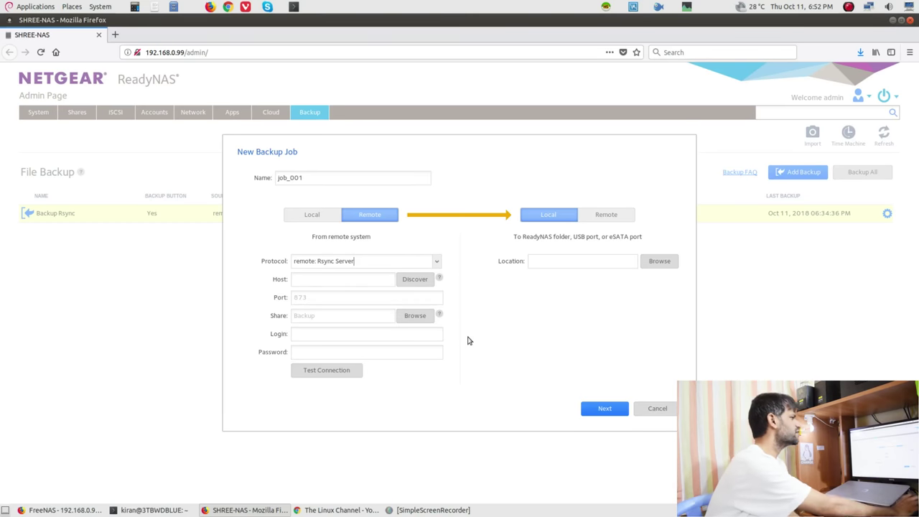
left_click(375, 280)
left_click(370, 295)
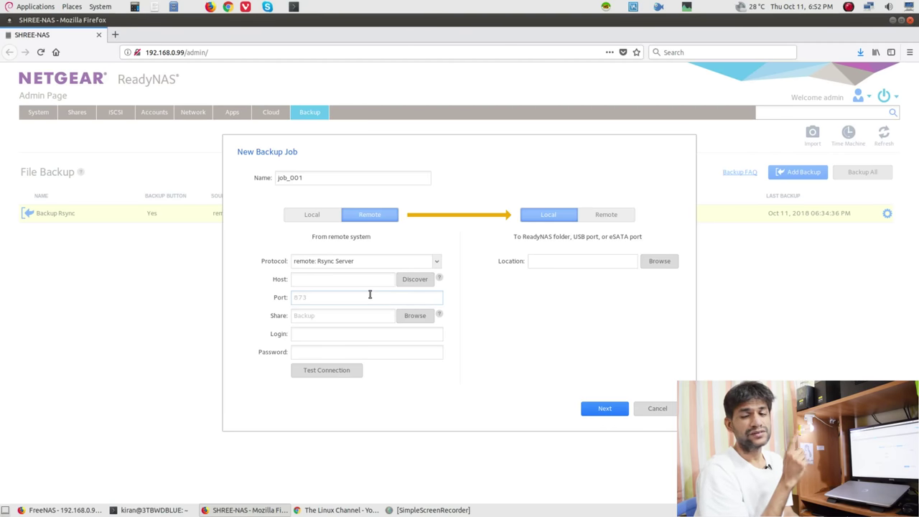
left_click(414, 318)
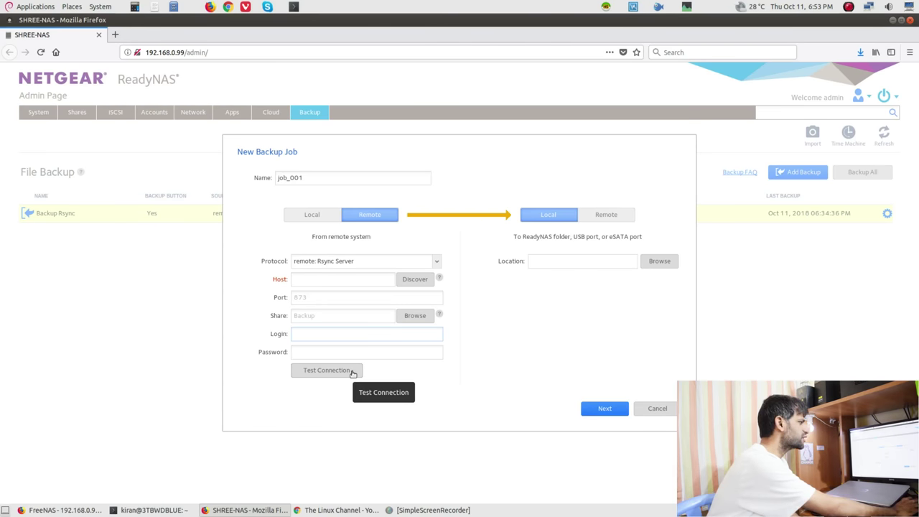
left_click(656, 408)
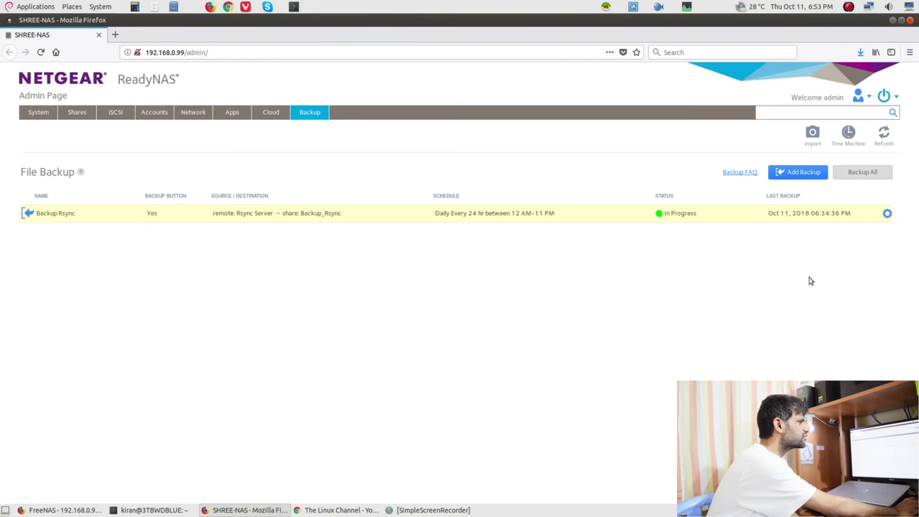
Open the Backup Rsync job's settings and review its name, remote source, destination share and schedule
left_click(886, 215)
left_click(817, 279)
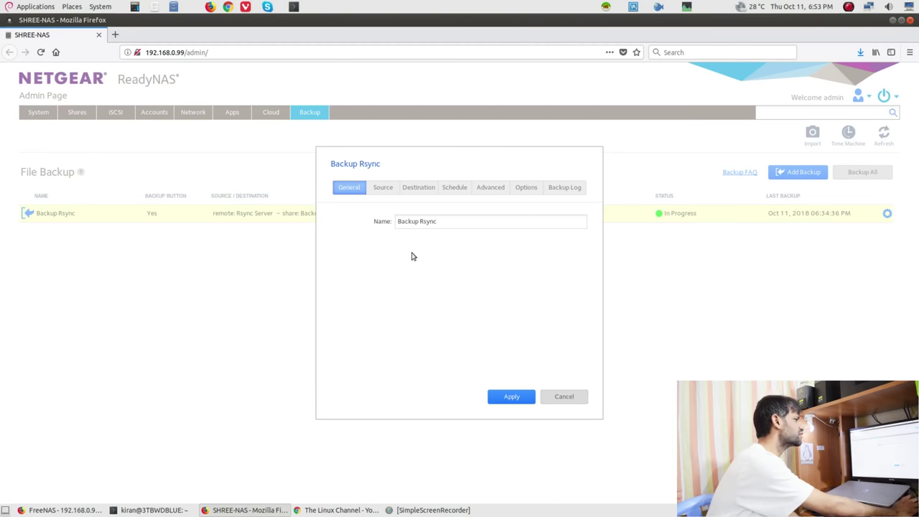
left_click(404, 221)
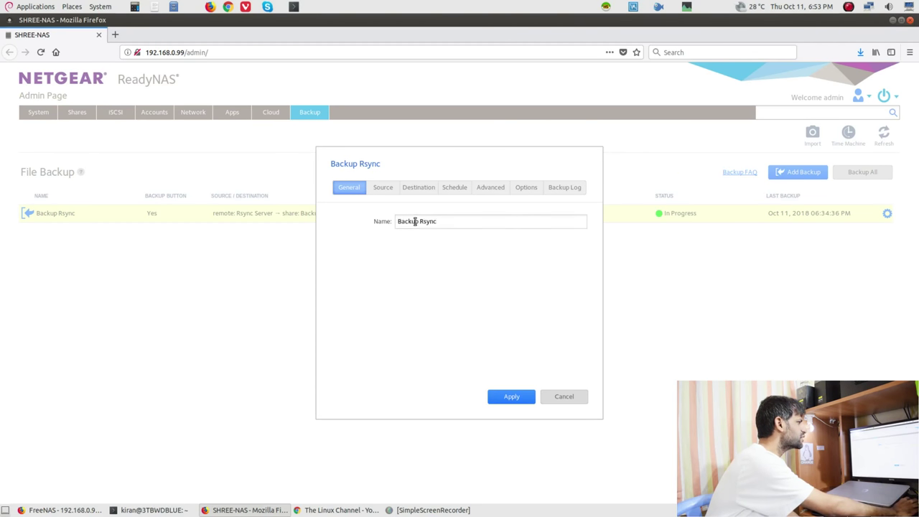
left_click(382, 188)
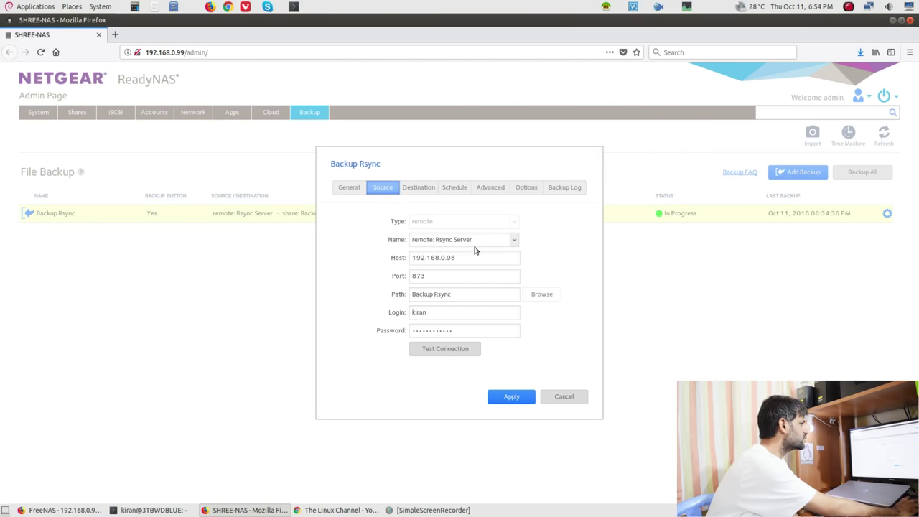
left_click(415, 188)
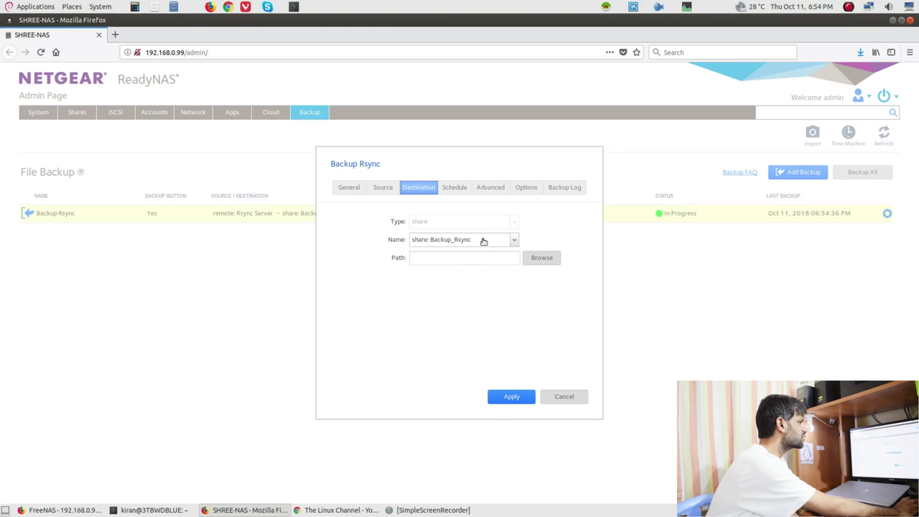
left_click(459, 187)
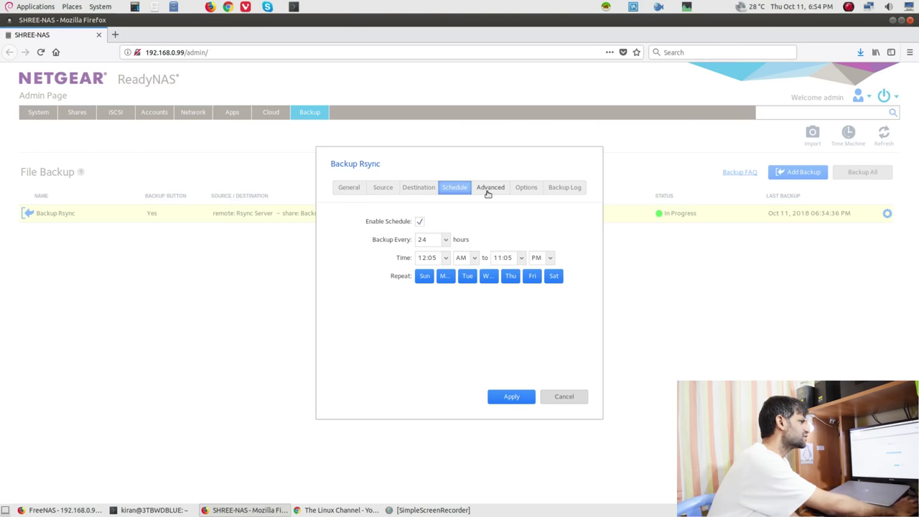
Review the Backup Rsync job's advanced settings, options and backup log, and close the settings without applying anything
left_click(488, 194)
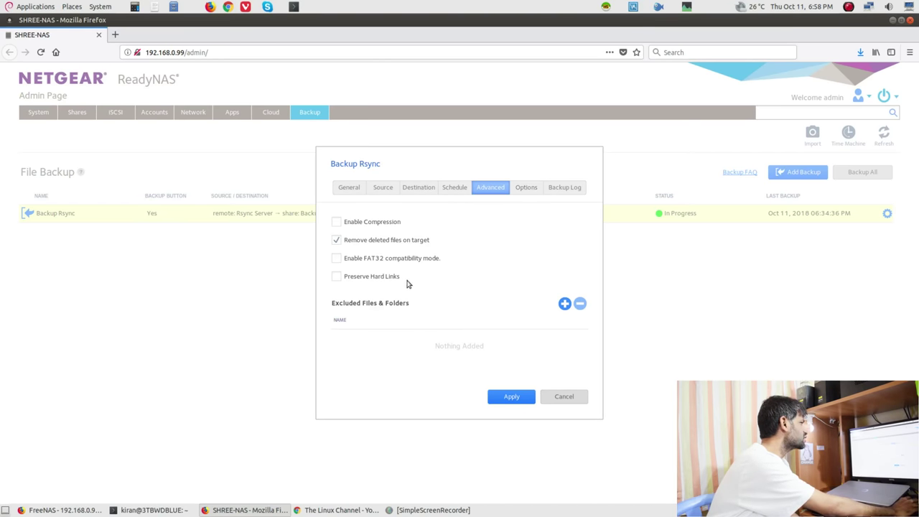
left_click(528, 188)
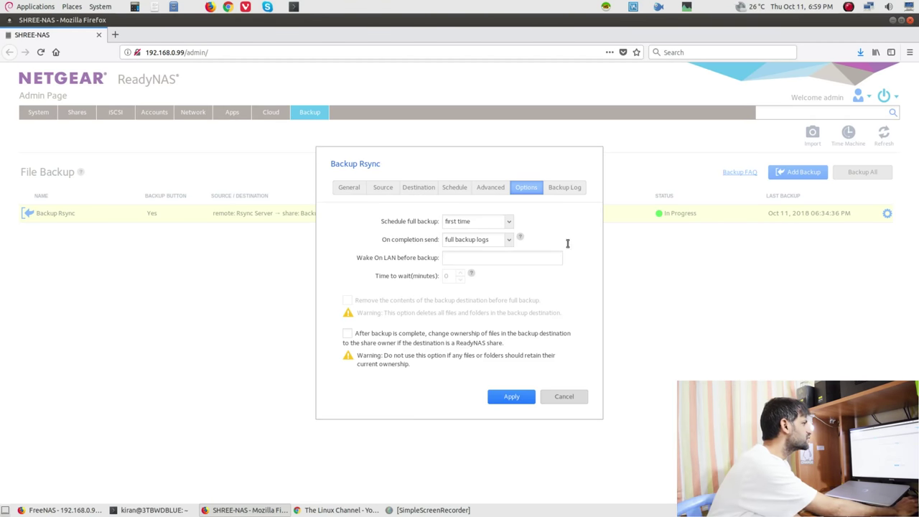
left_click(569, 195)
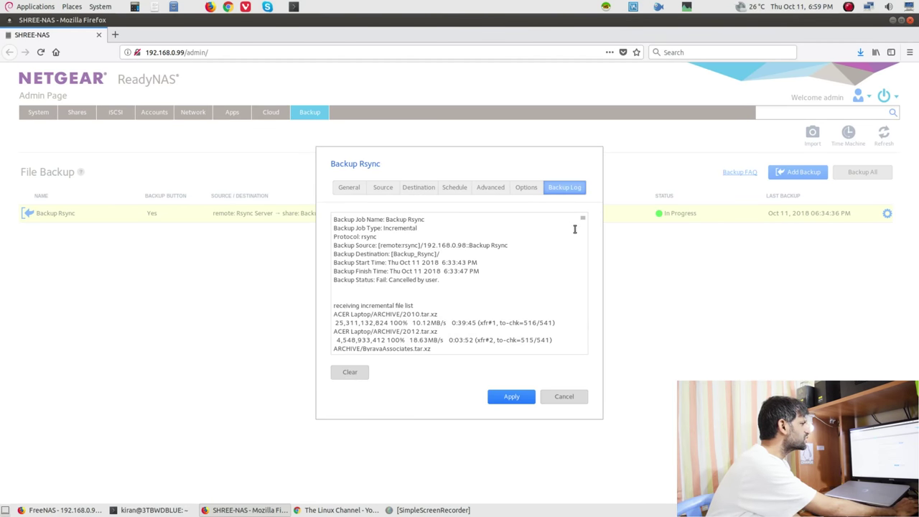
mouse_move(584, 221)
left_mouse_down()
mouse_move(581, 355)
mouse_move(575, 225)
left_mouse_up()
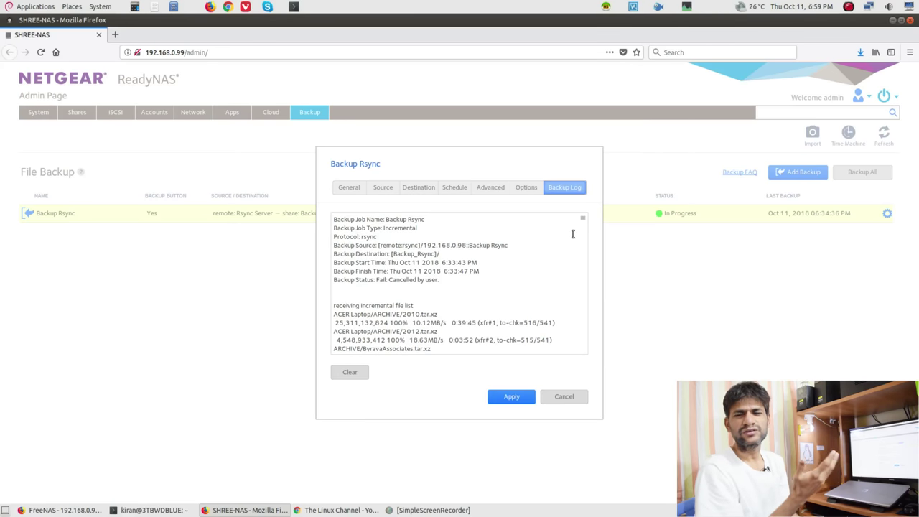
left_click(564, 397)
Check the ReadyNAS system logs and examine the transferred files listed in the Backup Rsync job's log
left_click(38, 115)
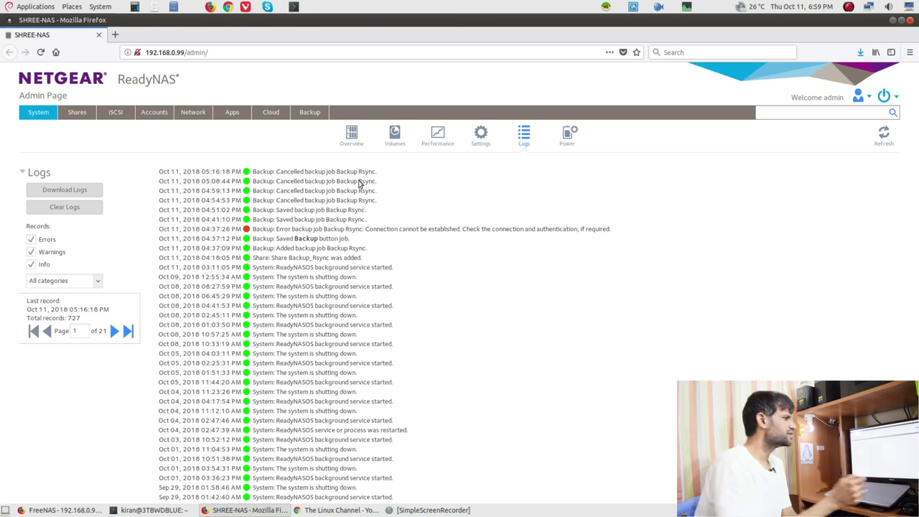
left_click(318, 115)
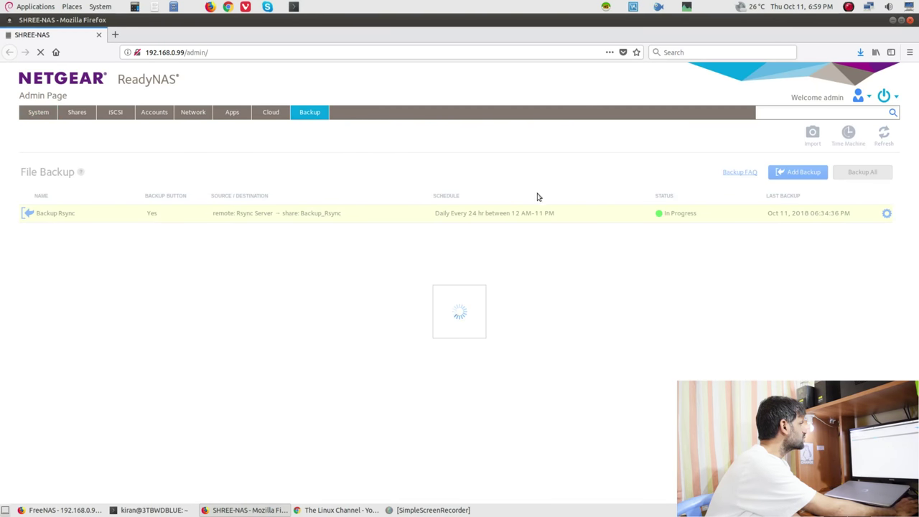
left_click(888, 214)
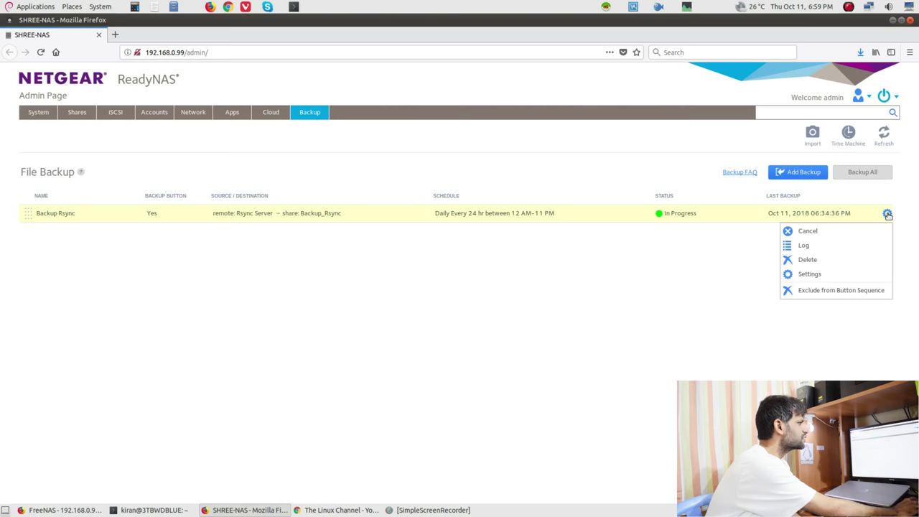
left_click(817, 246)
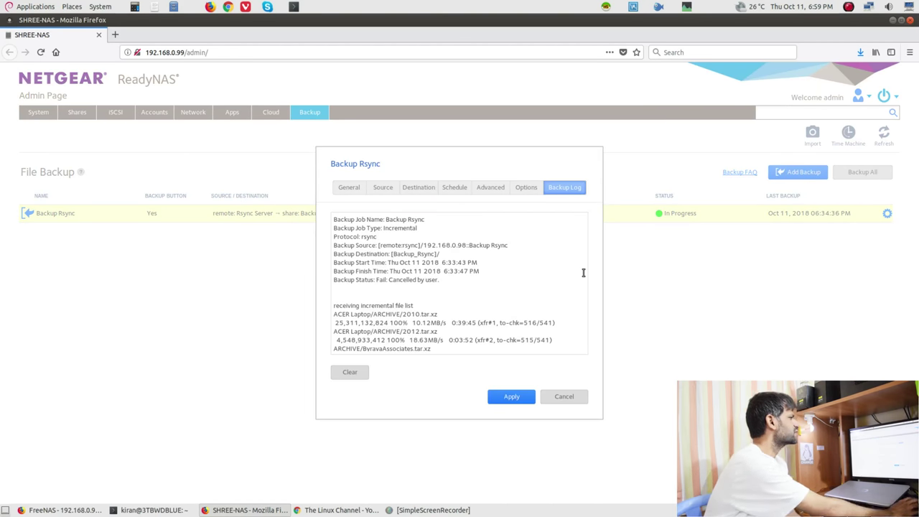
scroll(503, 283, "down", 2)
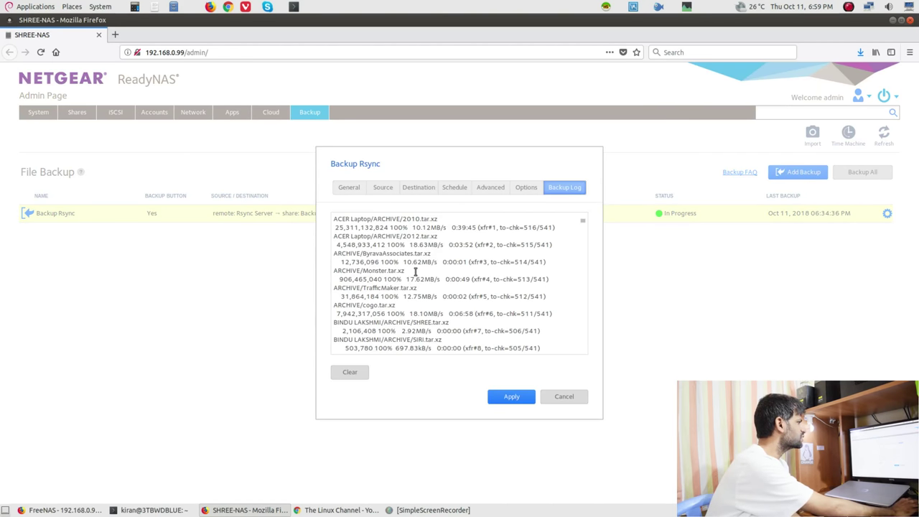
Read through the Backup Rsync job's log, from the transferred files down to the summaries of the individual job runs
scroll(370, 246, "up", 2)
scroll(410, 295, "down", 10)
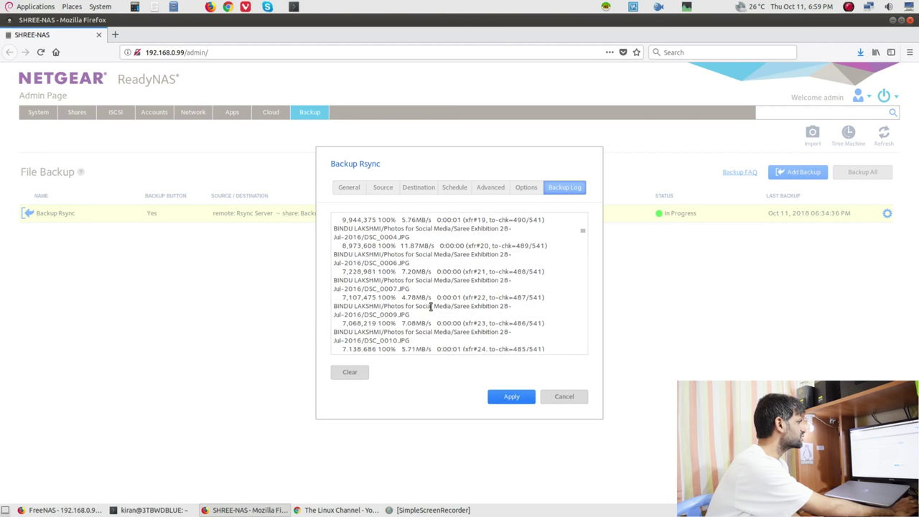
scroll(424, 309, "down", 15)
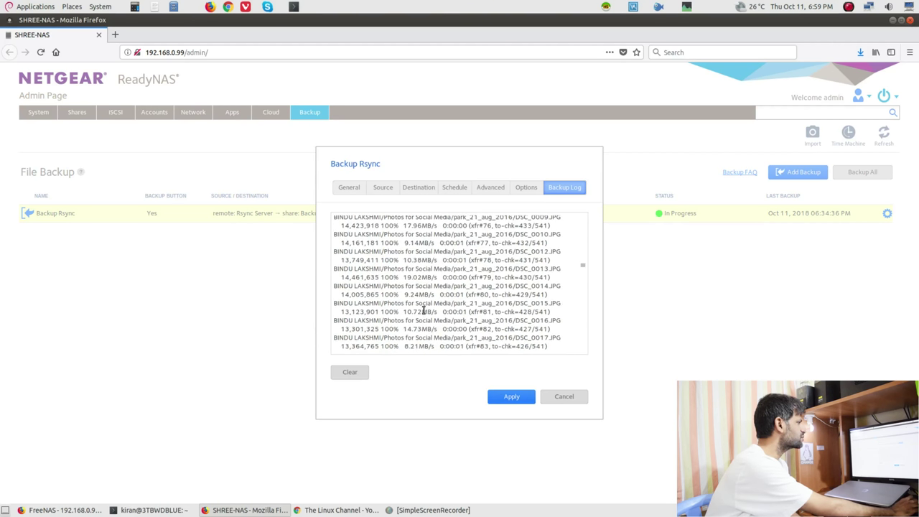
left_click_drag(584, 277, 571, 347)
scroll(549, 328, "up", 4)
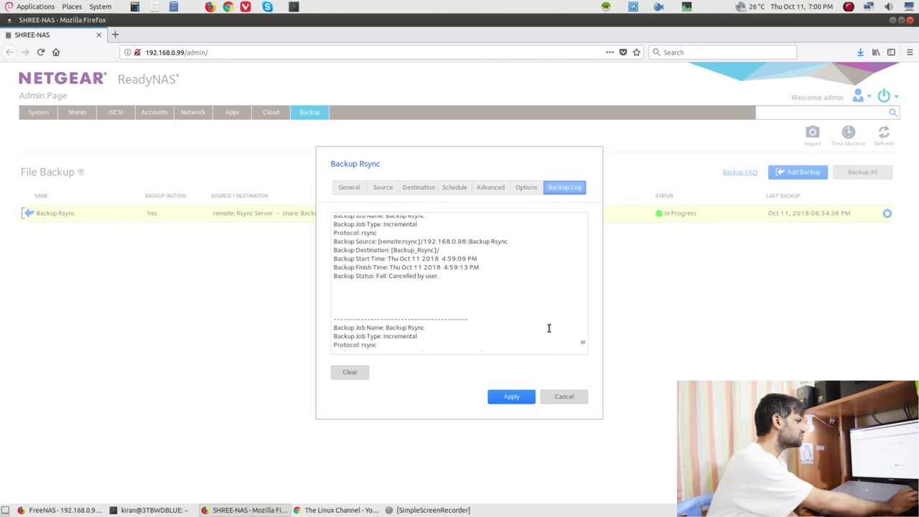
scroll(532, 309, "down", 3)
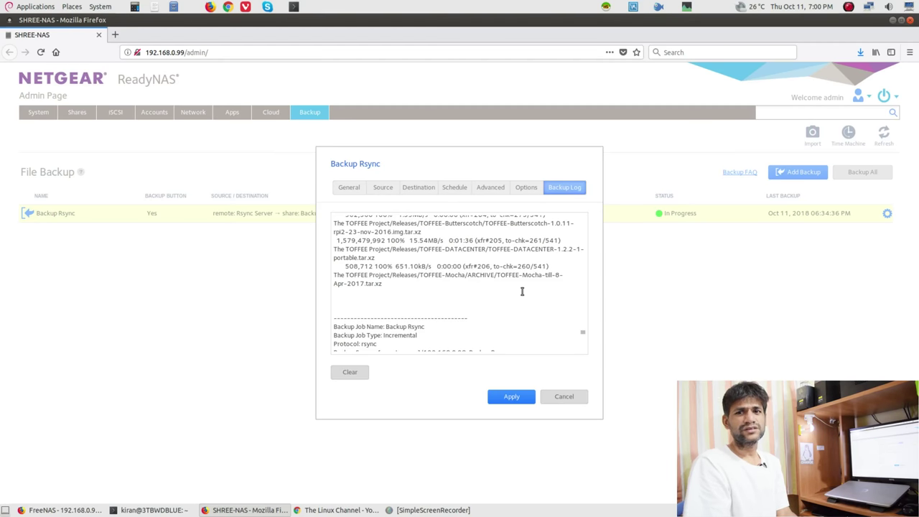
Review the Backup Rsync job's options and advanced settings, and close the settings without applying anything
left_click(525, 188)
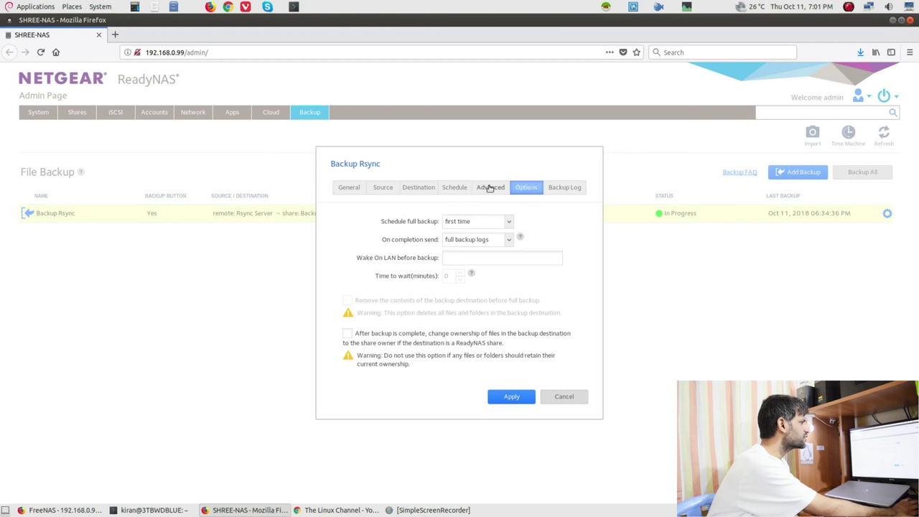
left_click(491, 187)
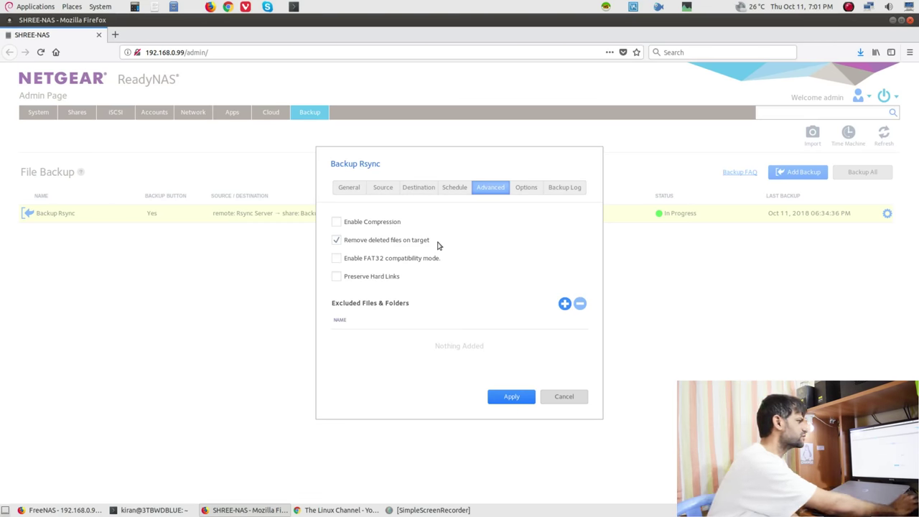
left_click(561, 400)
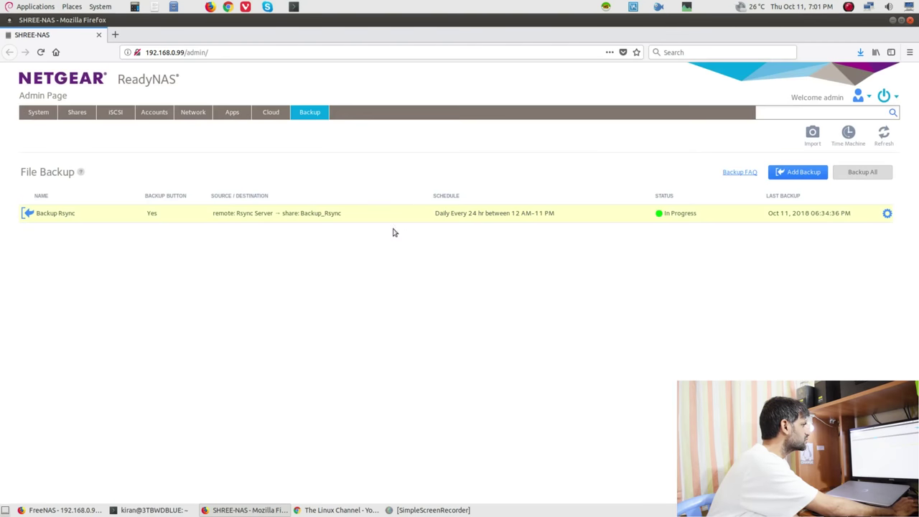
Check the running Backup Rsync job's transfer progress and examine the FreeNAS network traffic report for interface re0
left_click(888, 213)
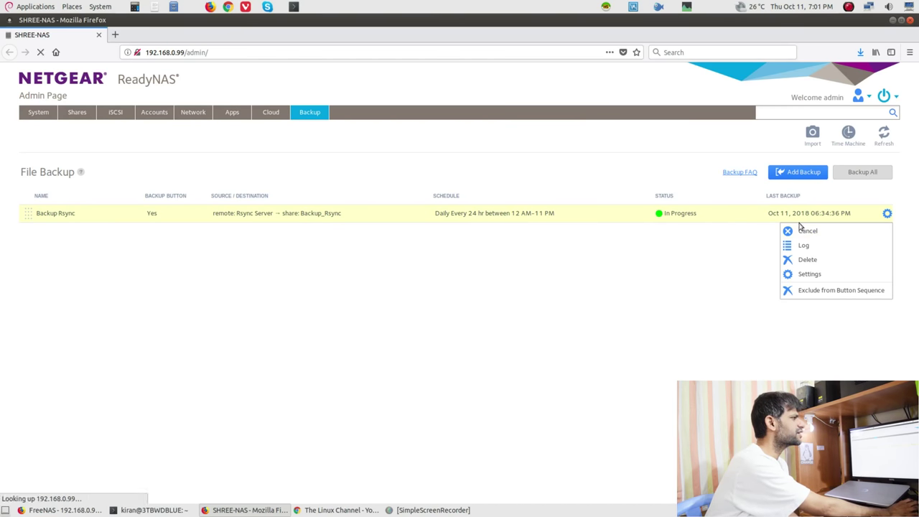
mouse_move(677, 214)
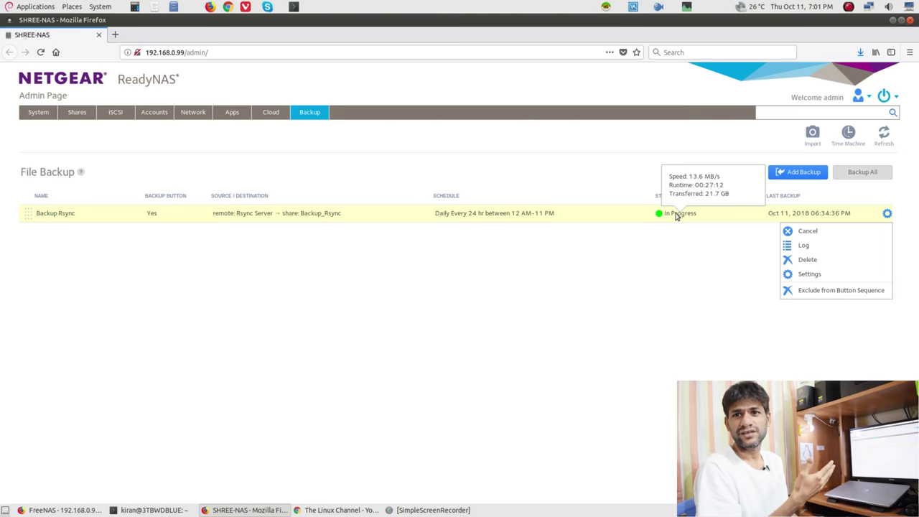
left_click(64, 510)
scroll(44, 441, "down", 2)
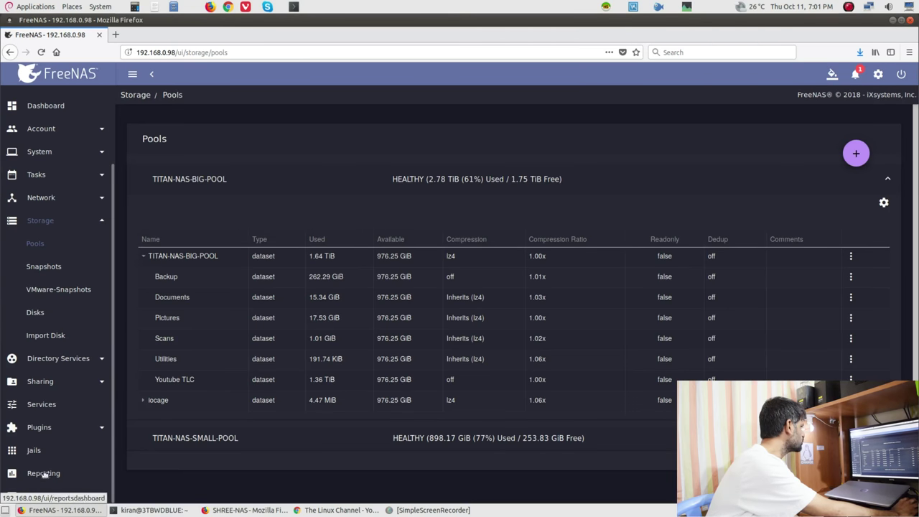
left_click(45, 473)
left_click(390, 123)
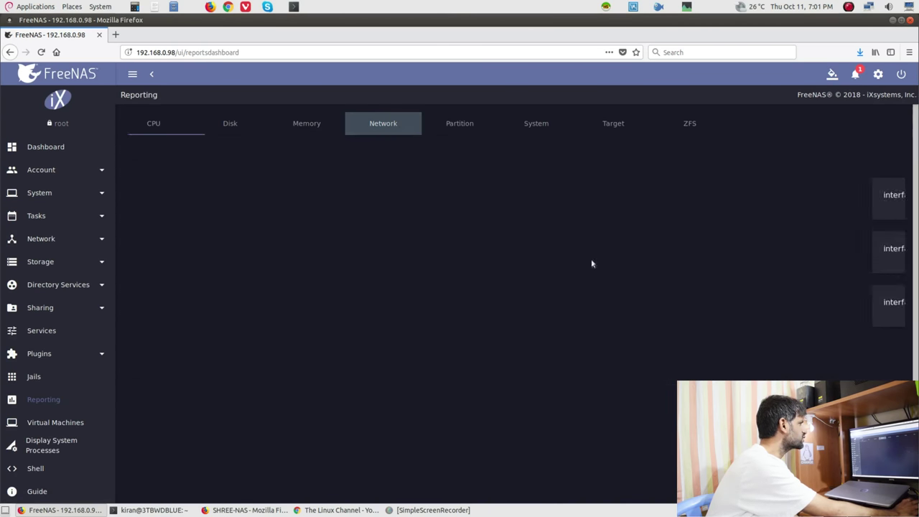
scroll(657, 282, "down", 3)
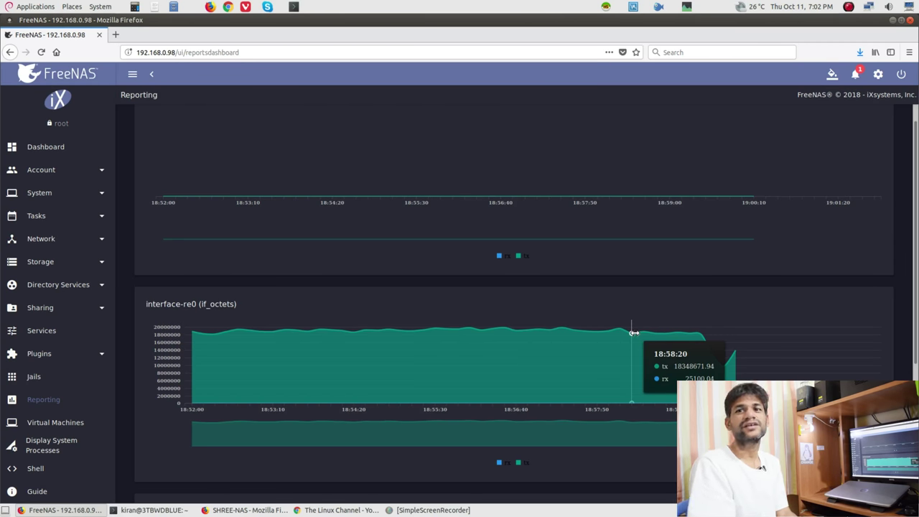
Dismiss the ReadyNAS job's action list and check the Rsync service's status among the FreeNAS services
left_click(253, 511)
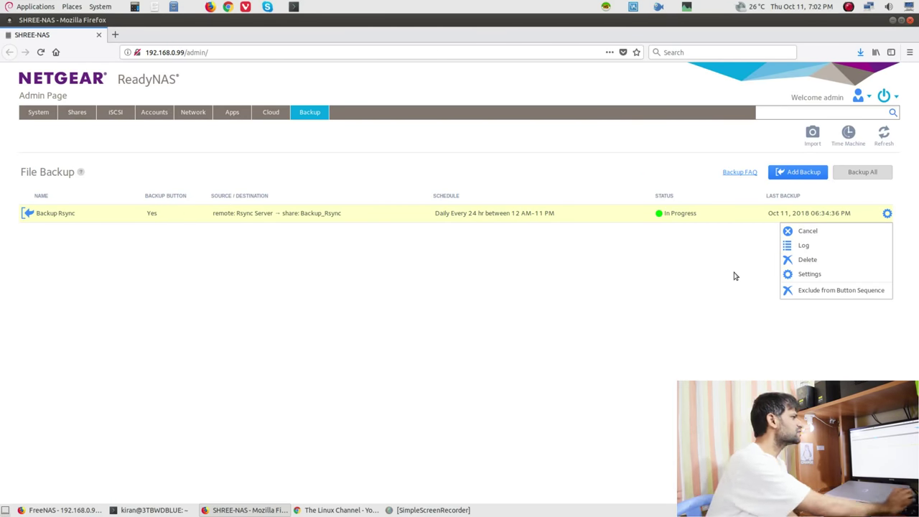
left_click(702, 292)
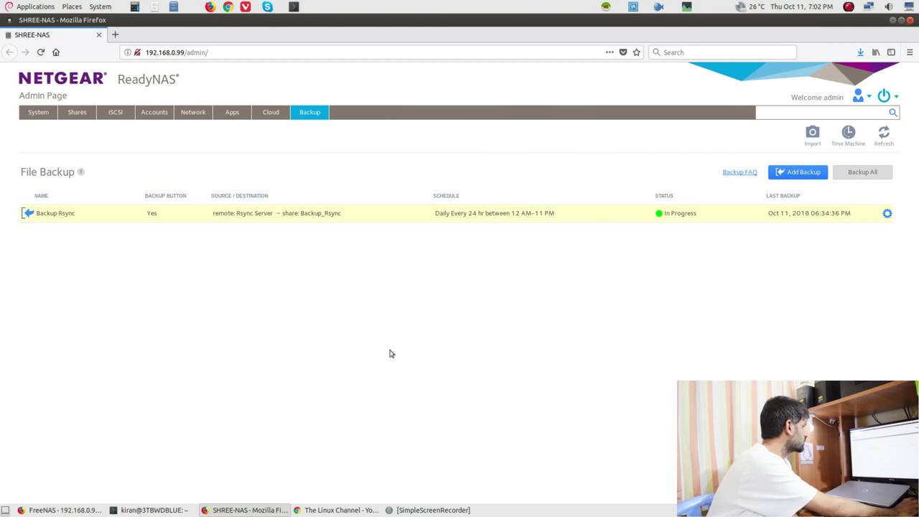
left_click(61, 510)
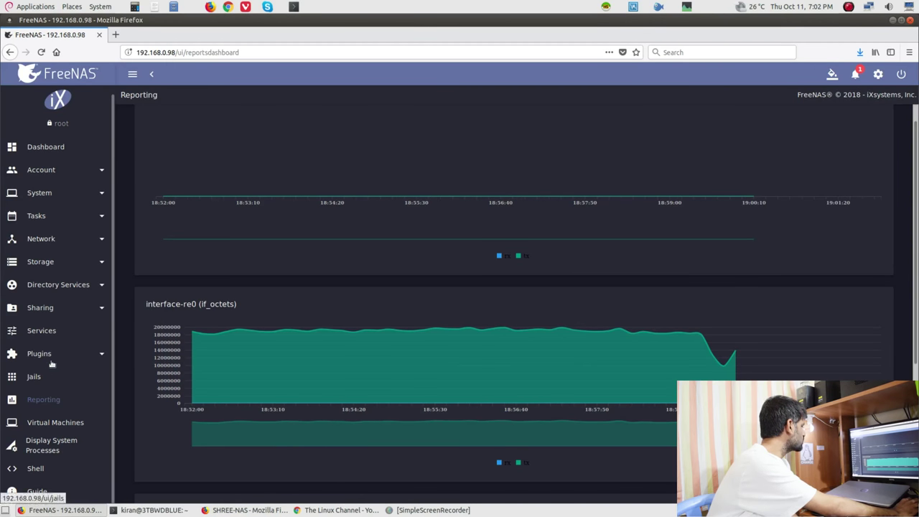
left_click(43, 331)
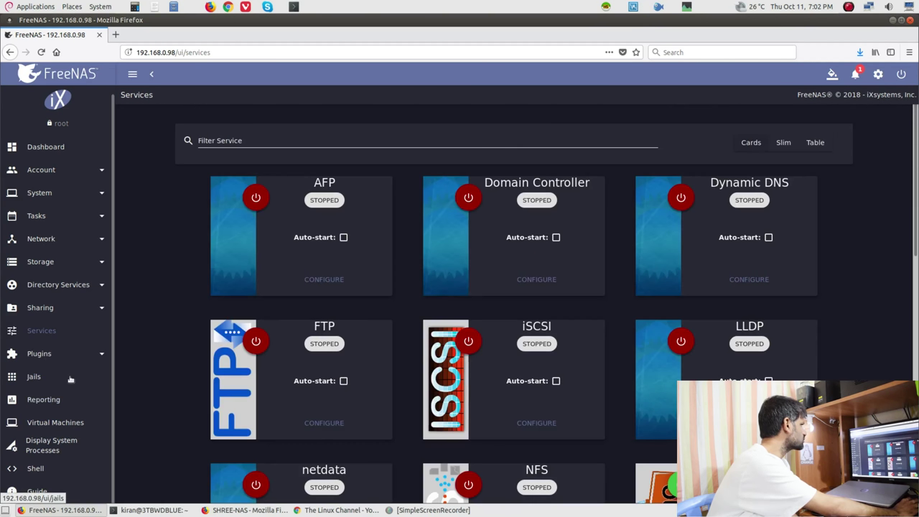
scroll(182, 380, "down", 5)
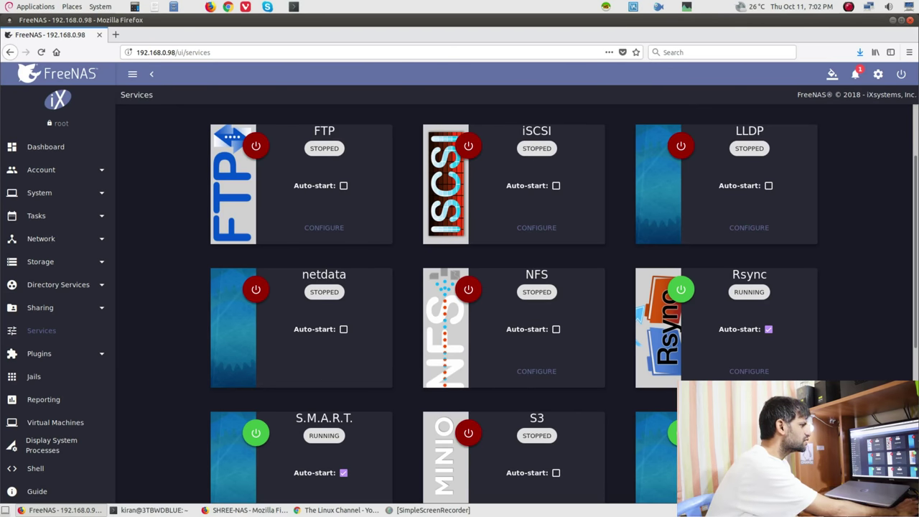
scroll(722, 338, "down", 2)
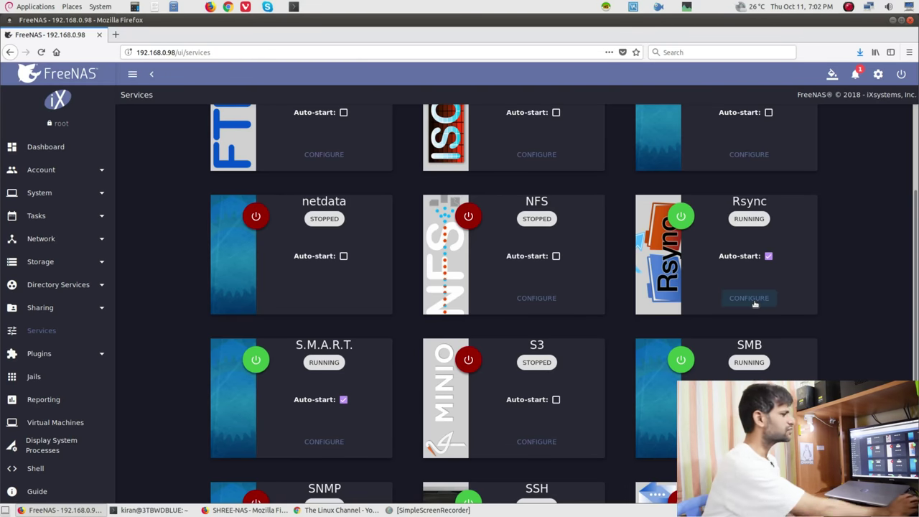
Switch to the terminal with the open SSH session on the FreeNAS server
left_click(135, 513)
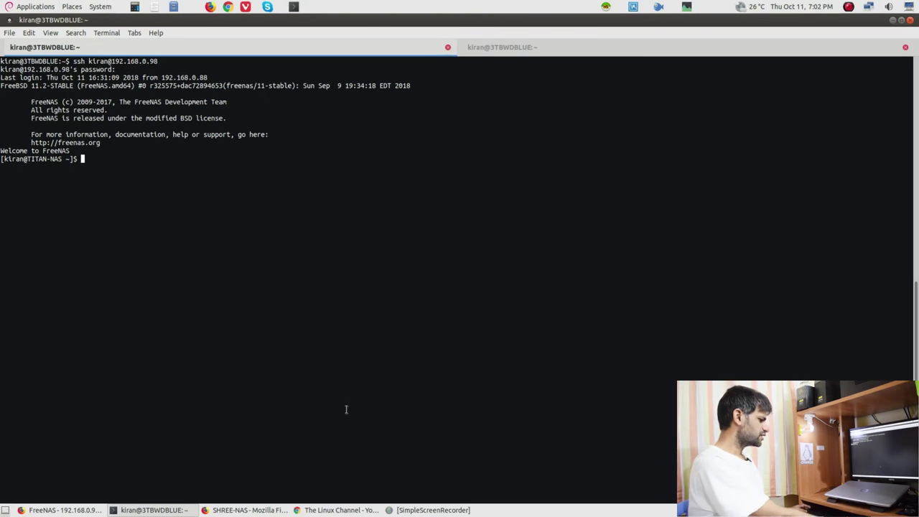
type("exit")
key("BackSpace")
key("BackSpace")
key("BackSpace")
key("BackSpace")
key("Up")
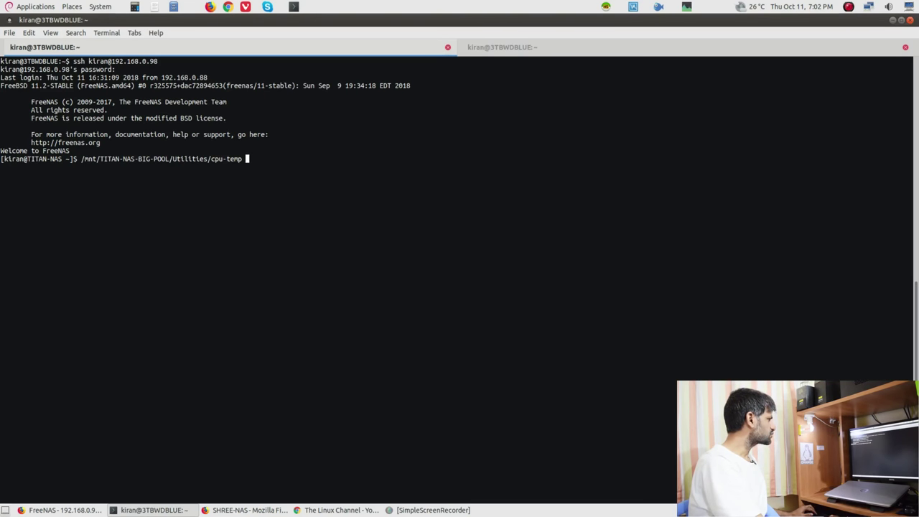
key("Up")
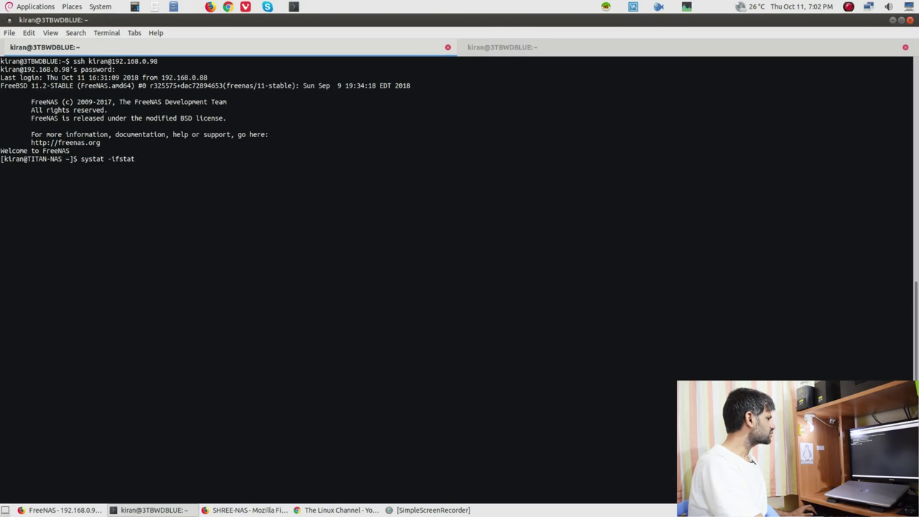
key("Down")
key("Down")
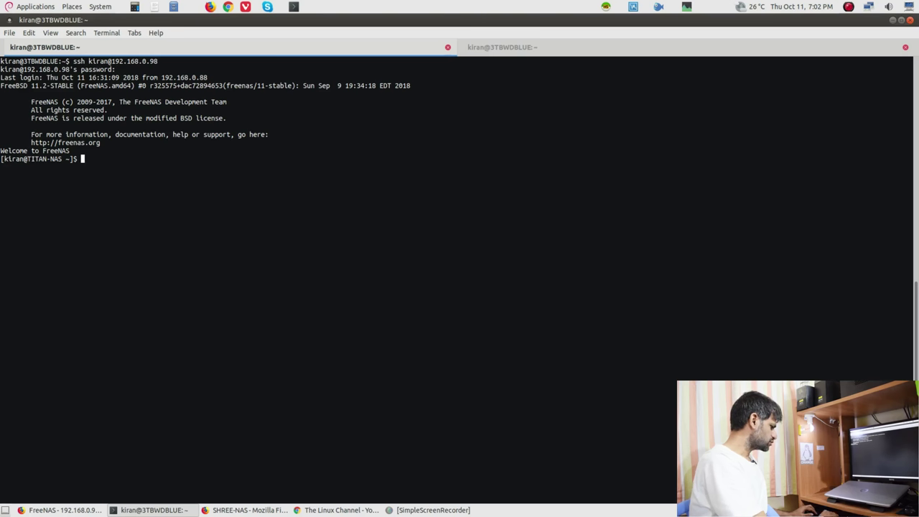
List the processes on the FreeNAS server with ps -awef and again with ps -aef
type("ps -awef")
key("Return")
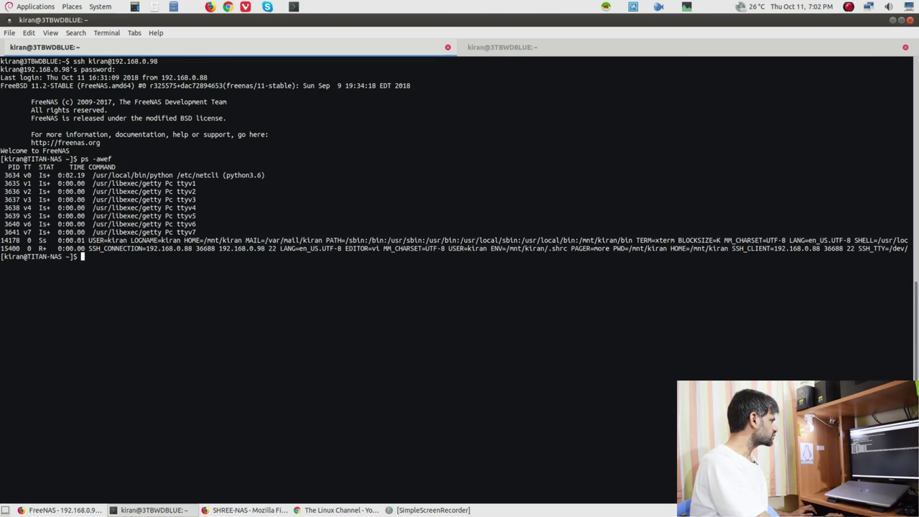
key("Up")
key("Left")
key("Left")
key("BackSpace")
key("Return")
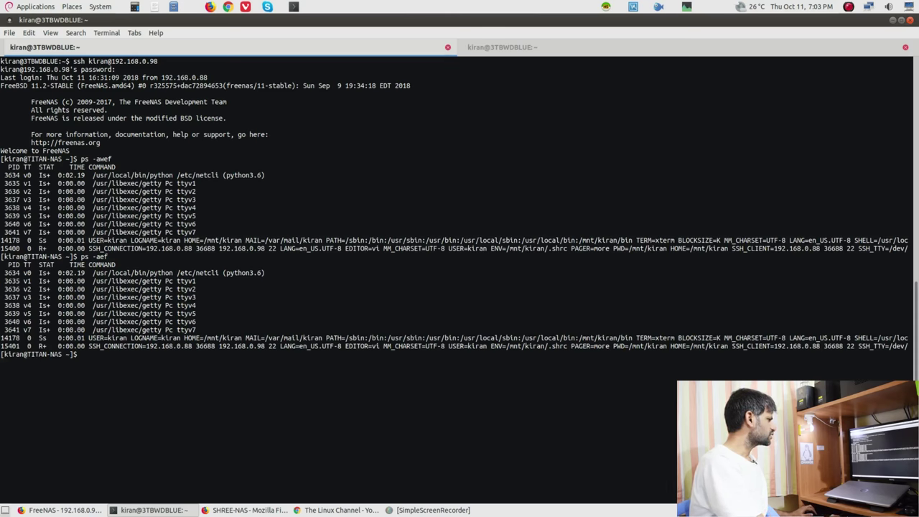
Switch to the root account with su, entering the root password, and list the processes with ps -aef
key("Up")
key("ctrl+u")
type("su")
key("Return")
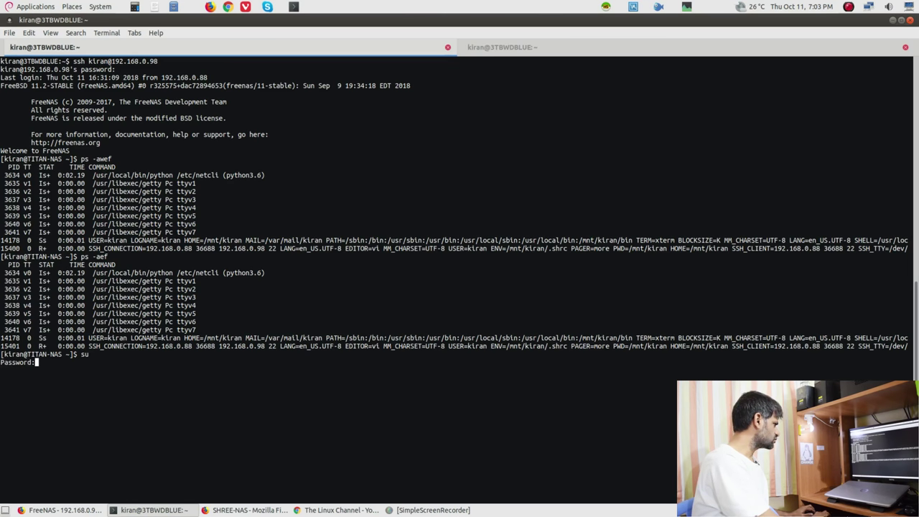
key("Return")
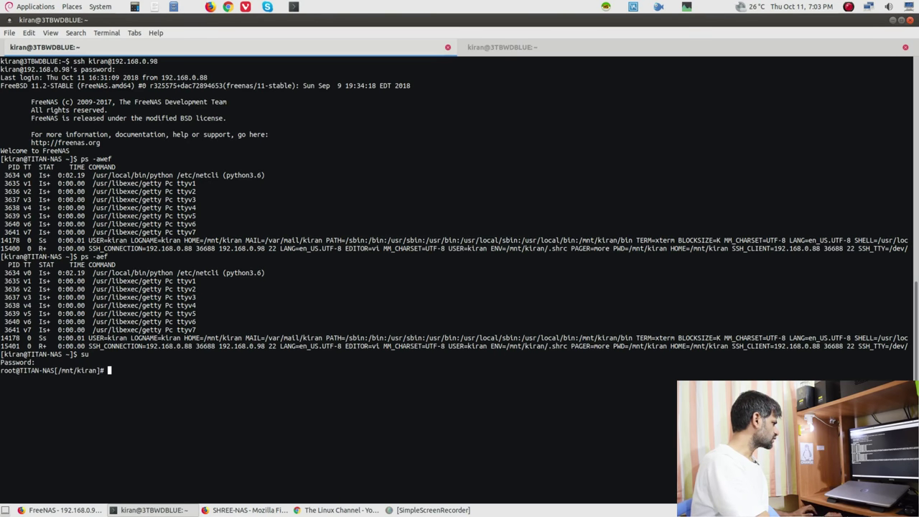
type("ps -aef")
key("Return")
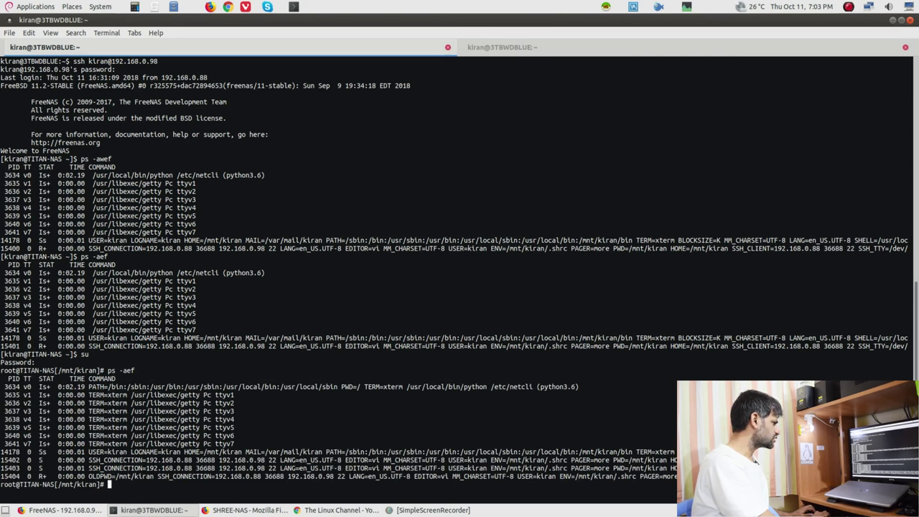
Run netstat -l and examine the rsync connection's local and foreign addresses in the active internet connections
type("netstat -l")
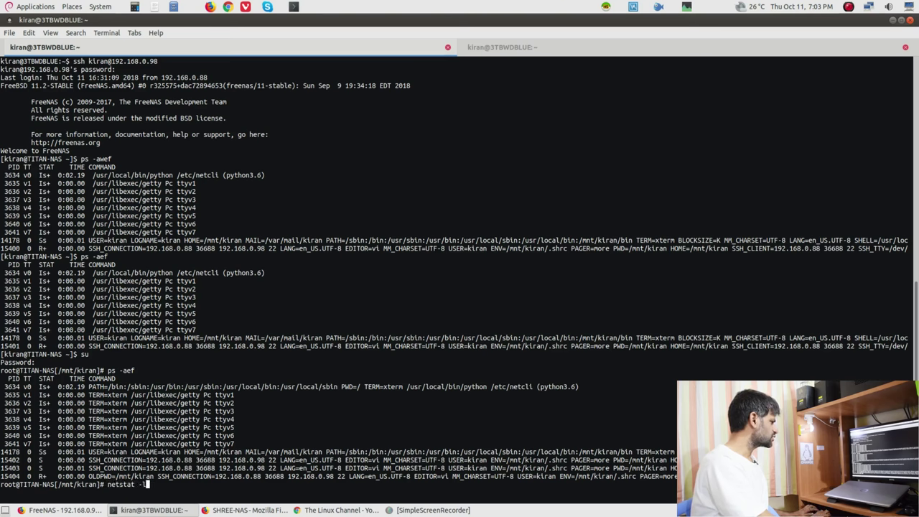
key("Return")
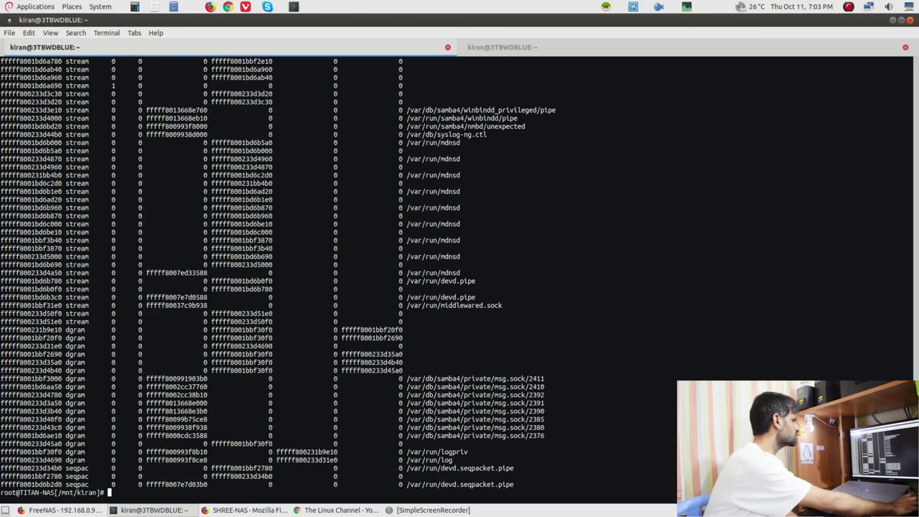
scroll(325, 381, "up", 10)
scroll(325, 380, "up", 6)
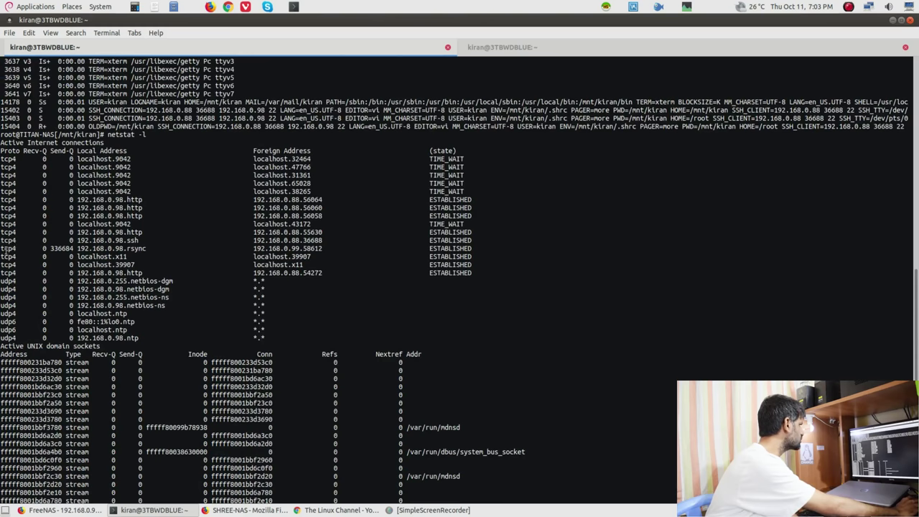
left_click_drag(2, 248, 359, 262)
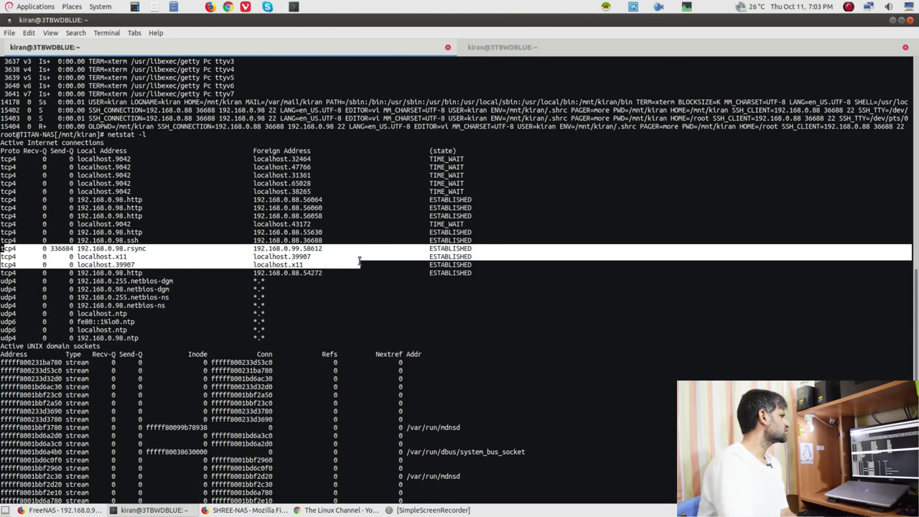
double_click(115, 248)
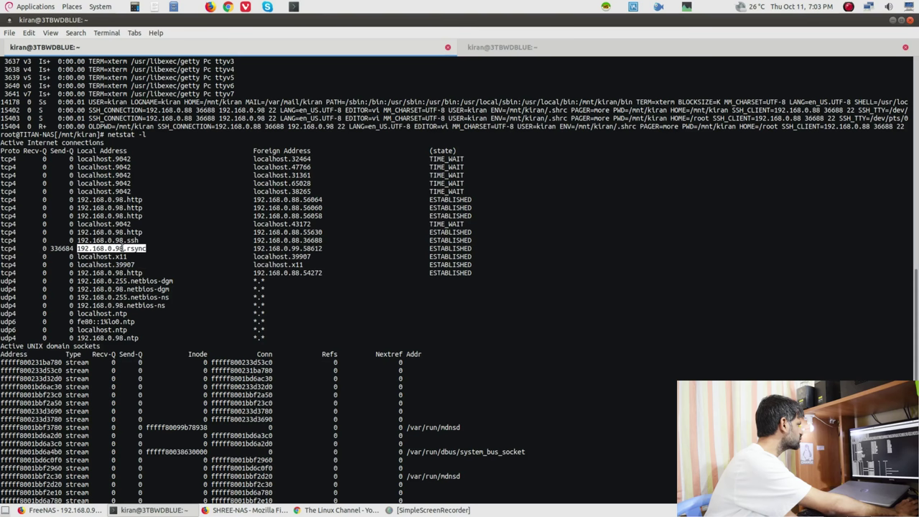
double_click(278, 249)
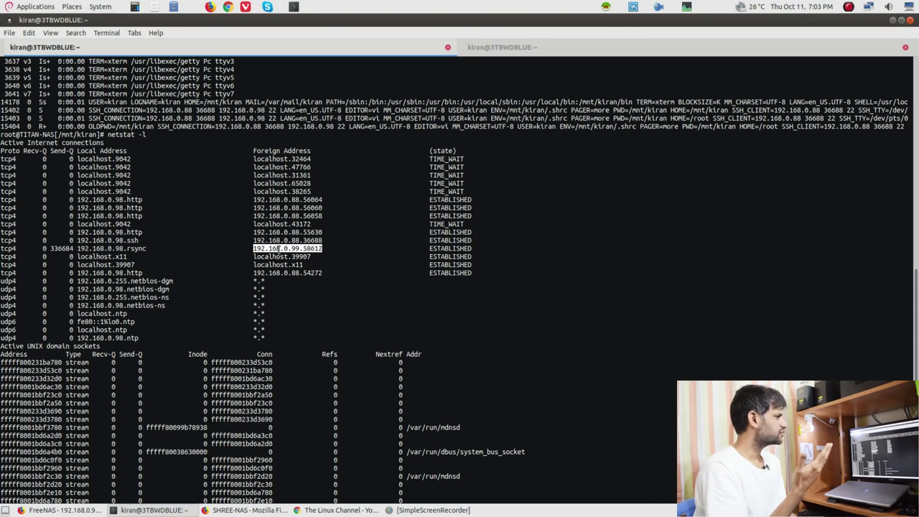
double_click(131, 248)
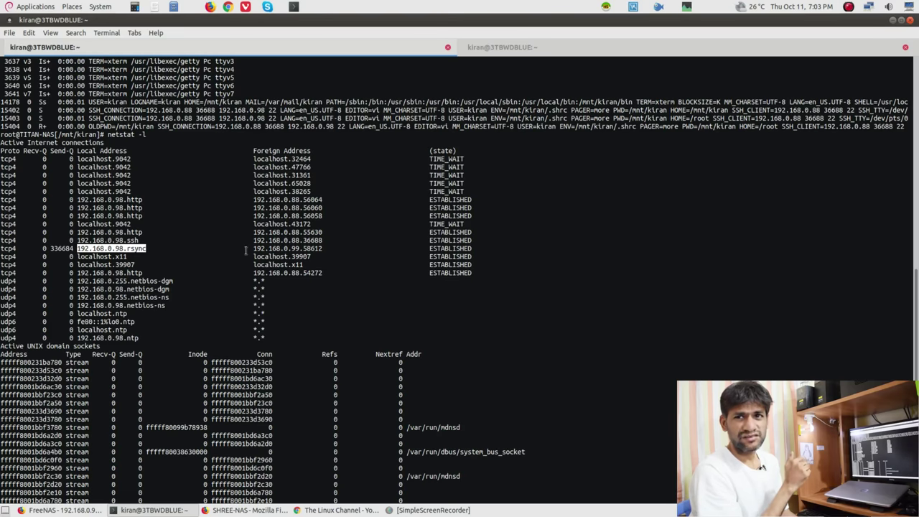
double_click(284, 249)
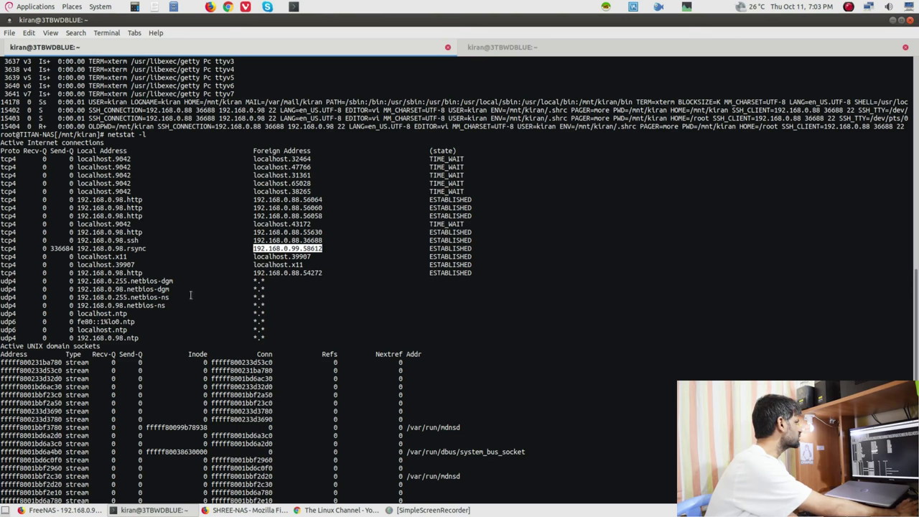
Check the rsync connection's state in the netstat output, and open the Rsync service's module list in FreeNAS
double_click(446, 248)
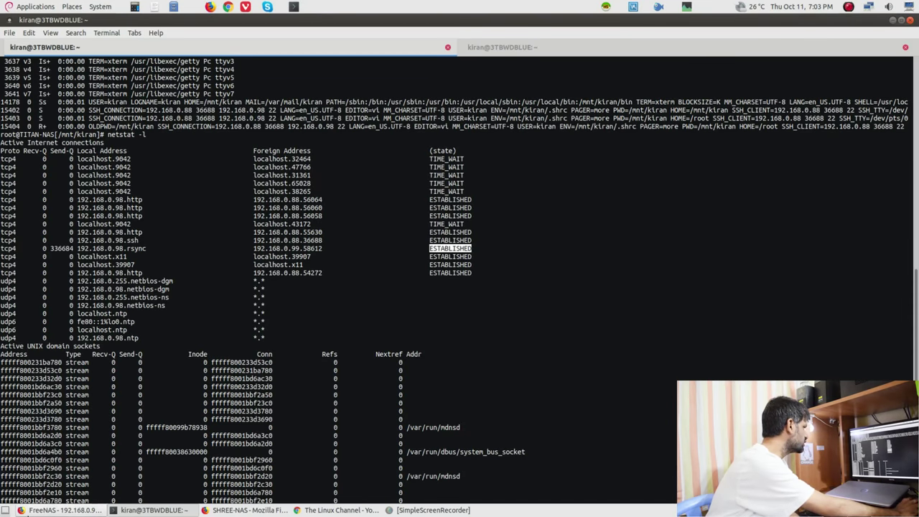
left_click(58, 510)
left_click(732, 296)
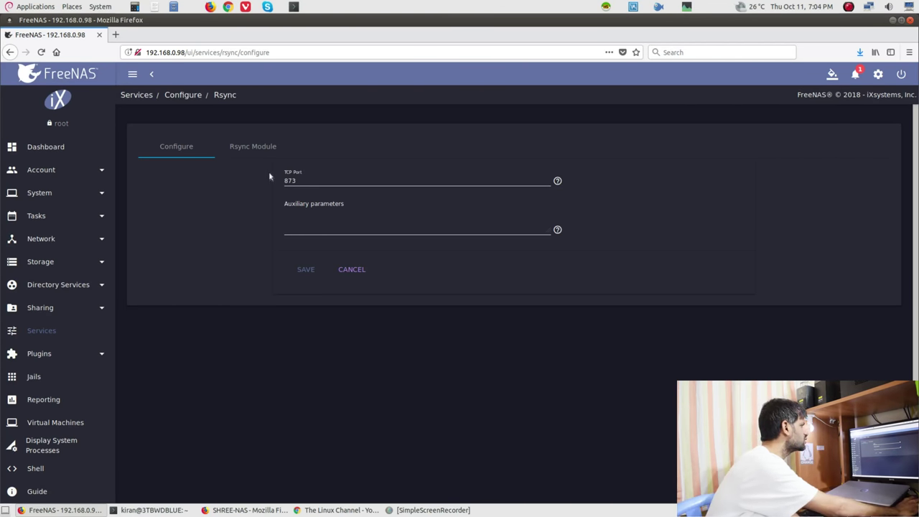
left_click(262, 147)
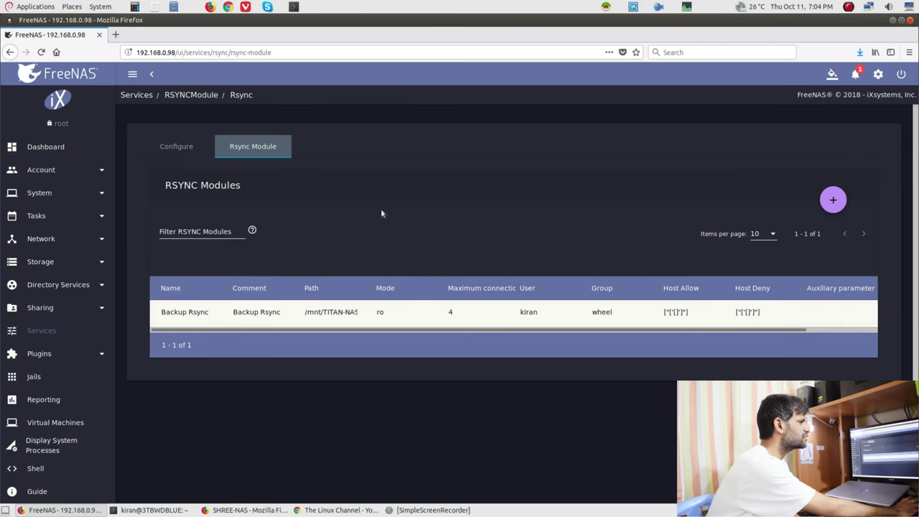
View the blank form for adding an Rsync module, and open the existing Backup Rsync module for editing
left_click(834, 203)
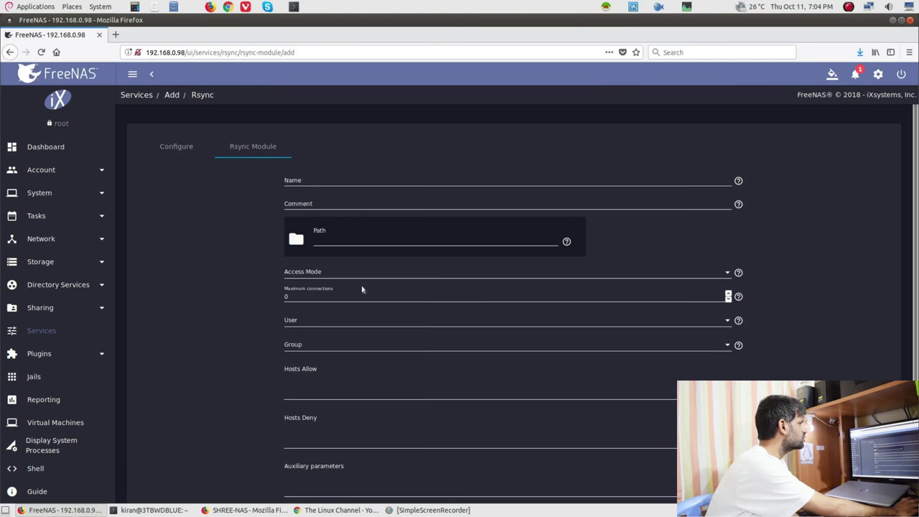
left_click(188, 151)
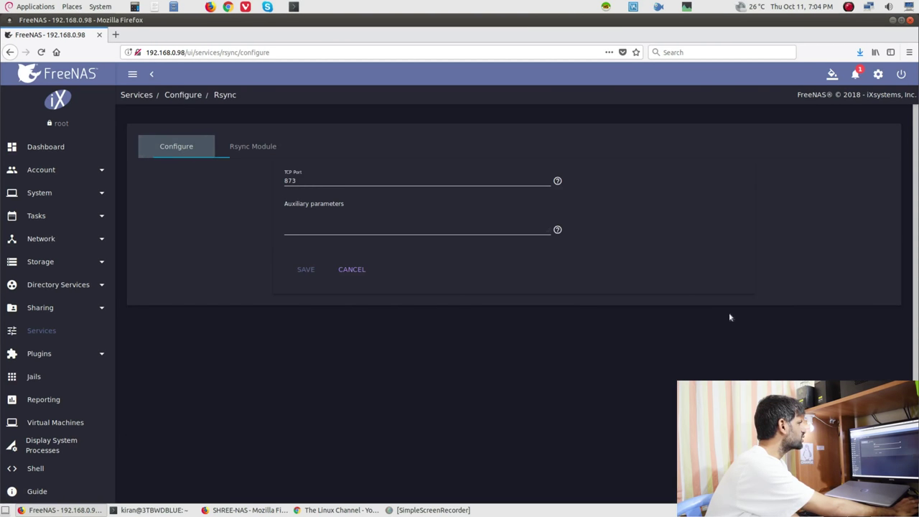
left_click(253, 147)
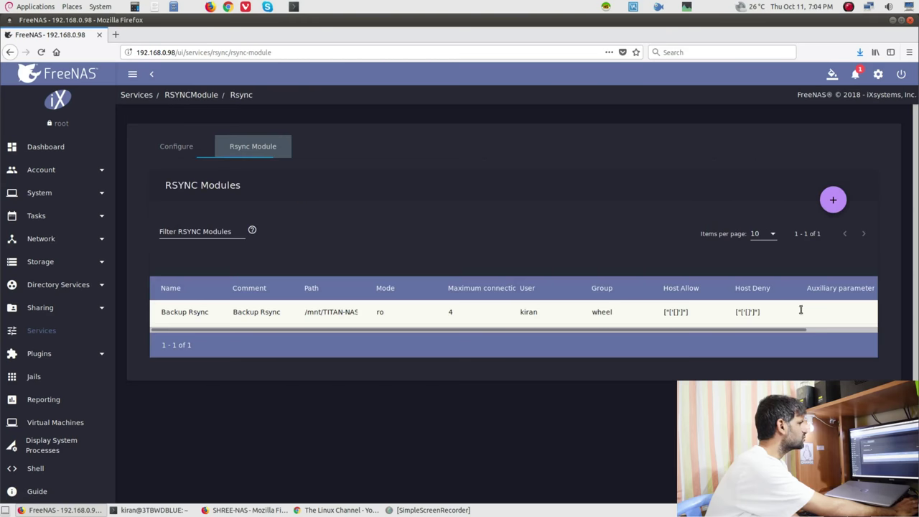
left_click(845, 332)
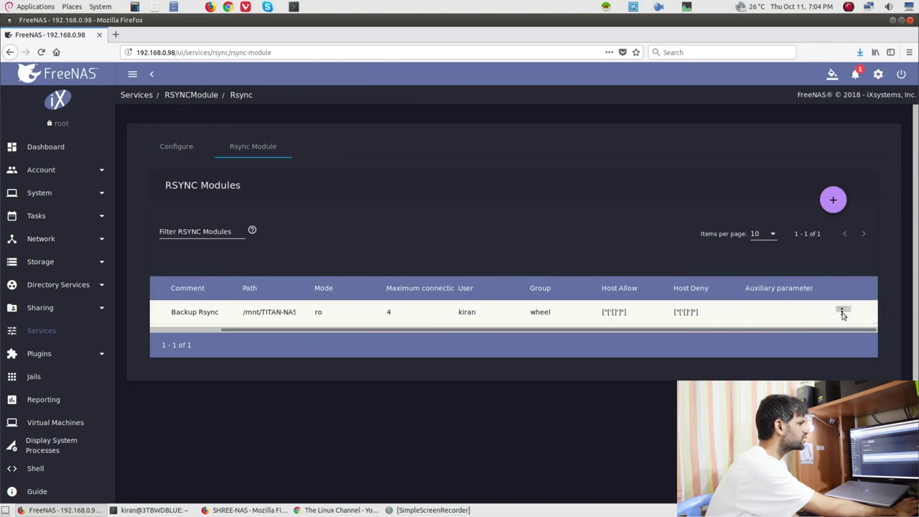
left_click(845, 313)
left_click(851, 324)
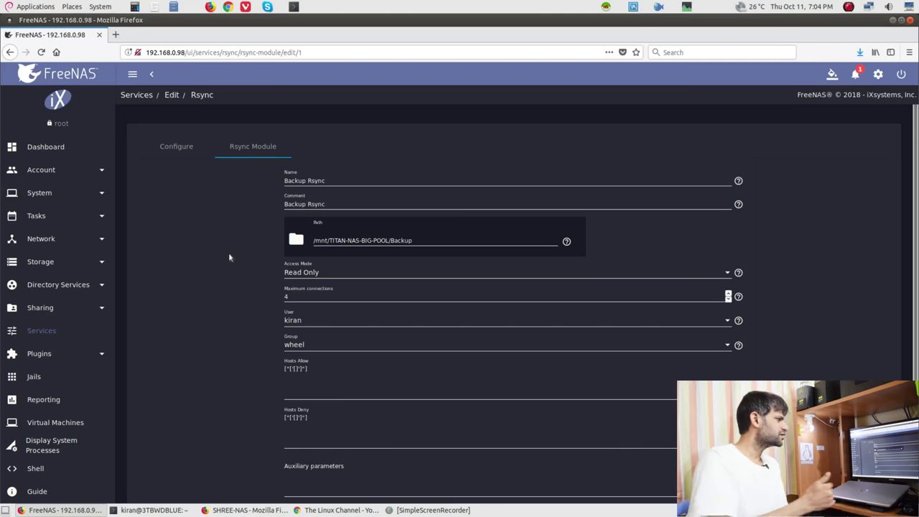
Switch to the ReadyNAS admin page, view its list of shares, and return to the FreeNAS module settings
left_click(250, 510)
left_click(77, 115)
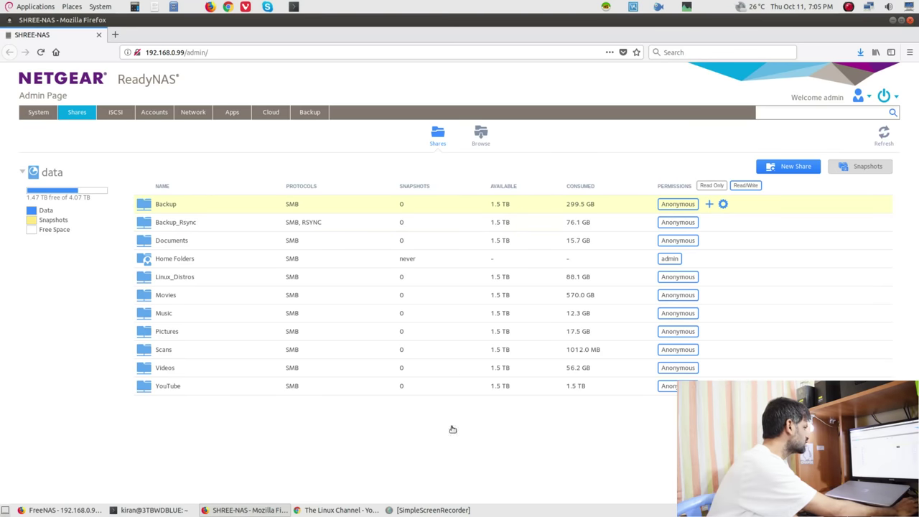
key("alt+Tab")
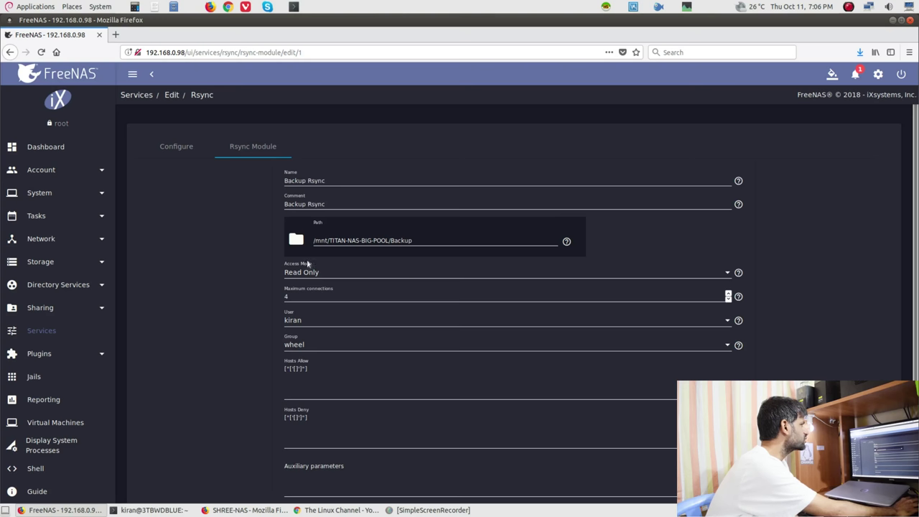
Examine the Backup Rsync module's path, access mode, maximum connections, user, group and host restrictions, and leave the form without saving
scroll(264, 264, "down", 1)
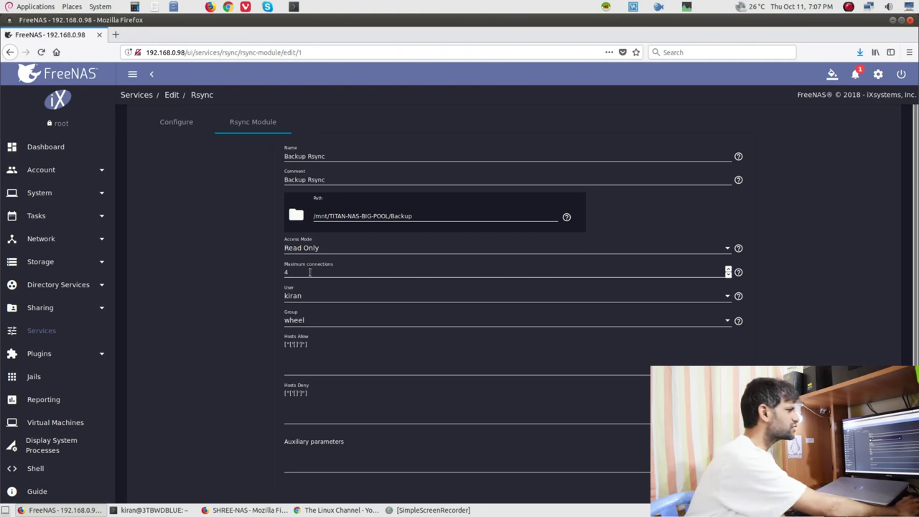
mouse_move(739, 272)
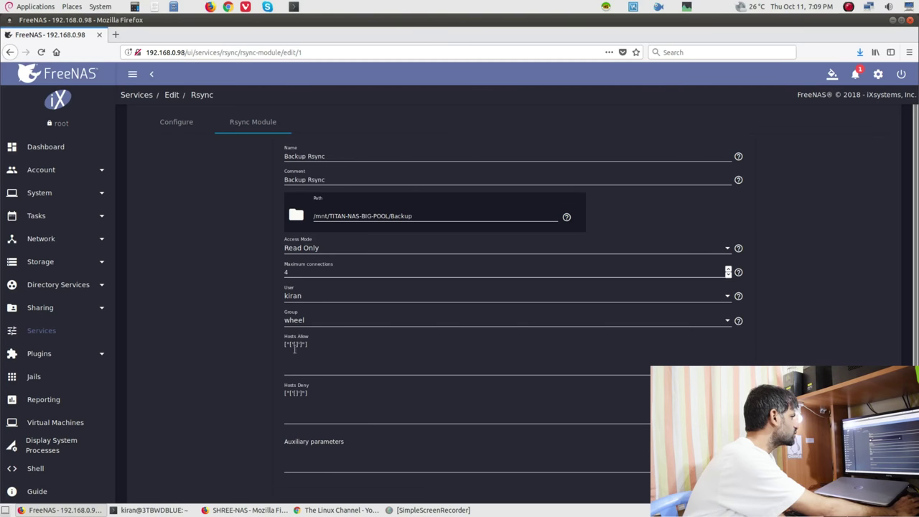
left_click(279, 348)
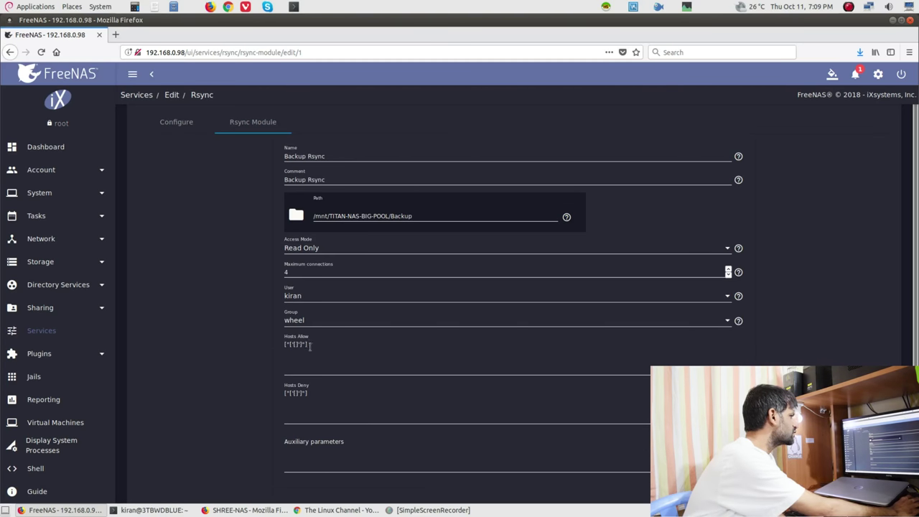
scroll(189, 381, "down", 1)
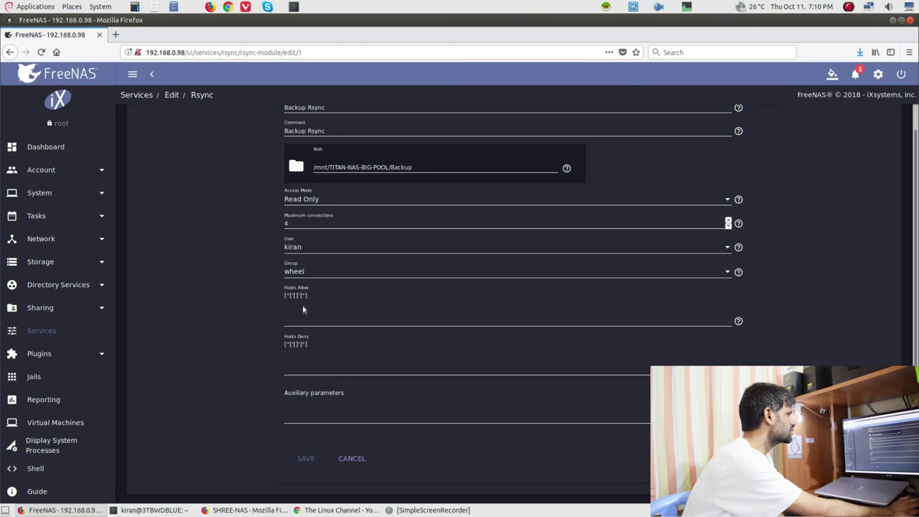
scroll(249, 407, "up", 2)
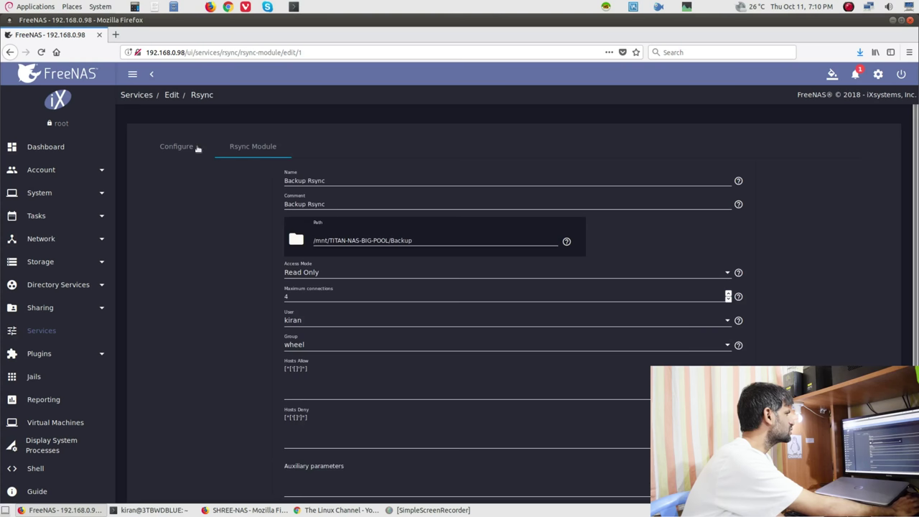
scroll(244, 352, "down", 2)
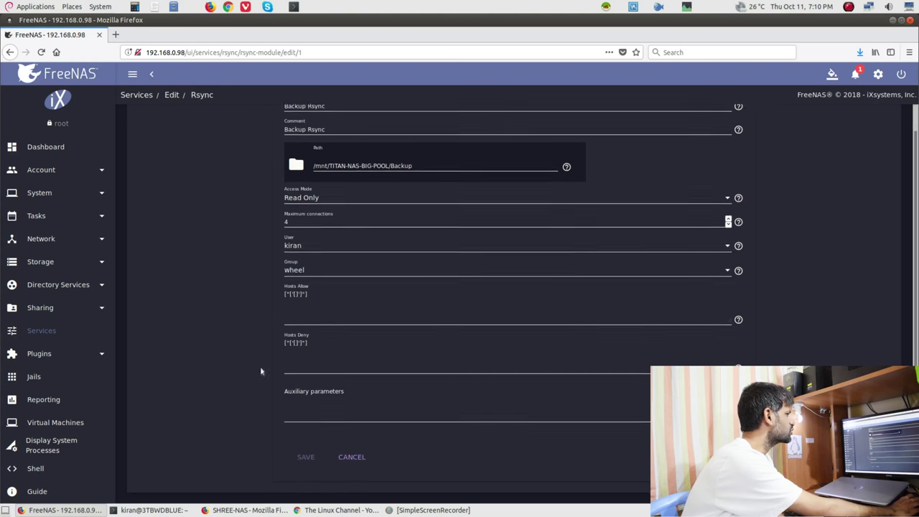
left_click(349, 455)
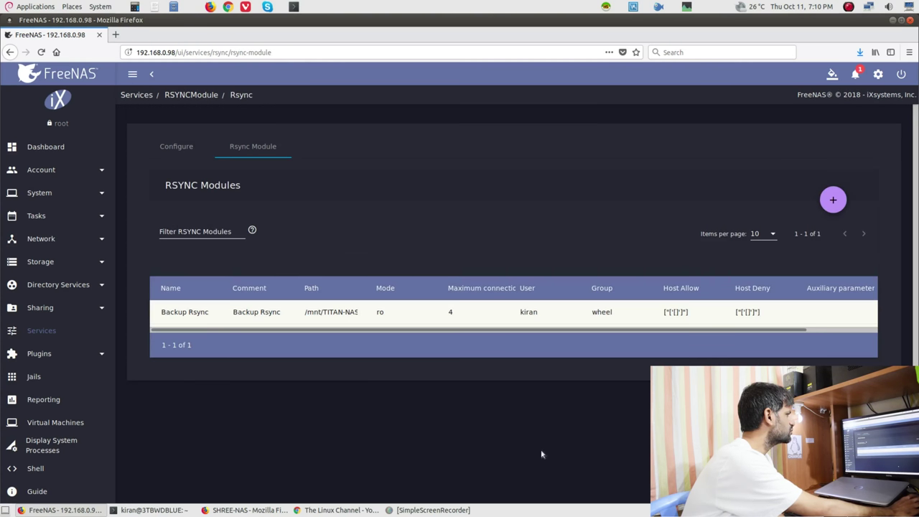
Open the FreeNAS Rsync Tasks list, look through the blank form for a new task, and cancel it
left_click(41, 216)
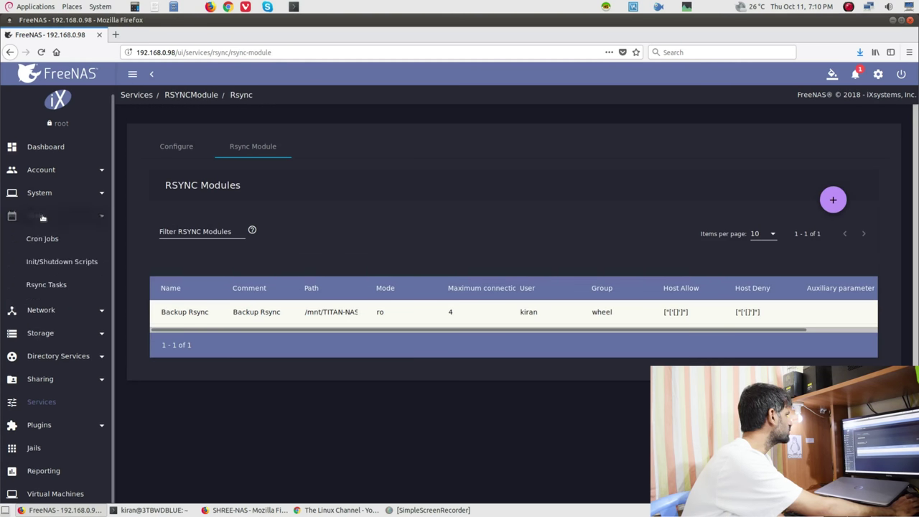
left_click(53, 288)
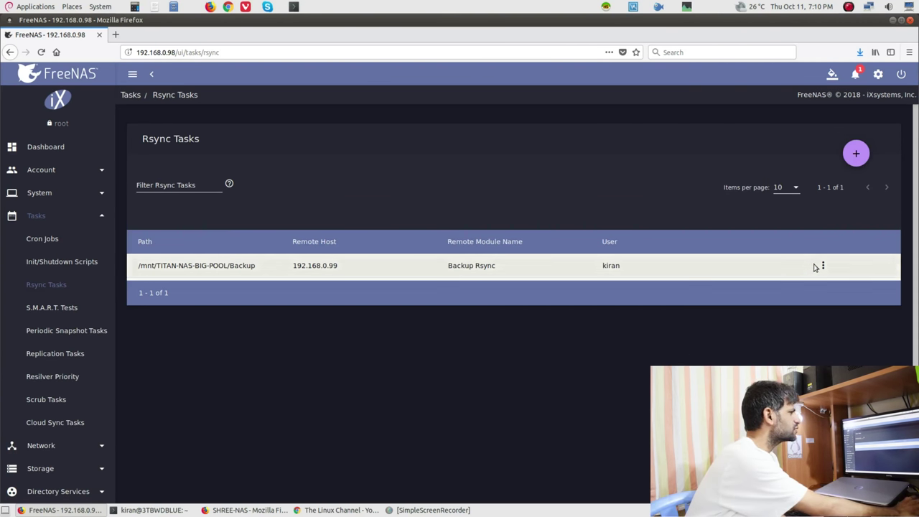
left_click(856, 153)
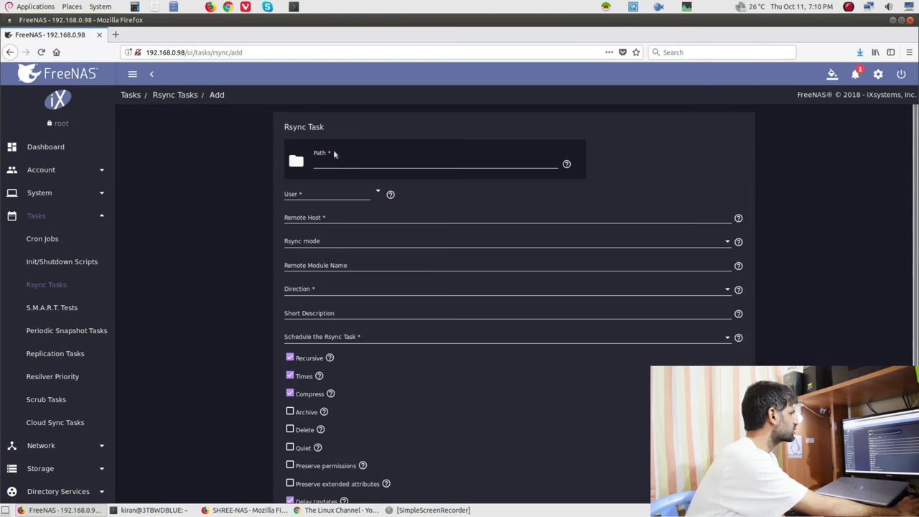
scroll(398, 420, "down", 3)
left_click(351, 478)
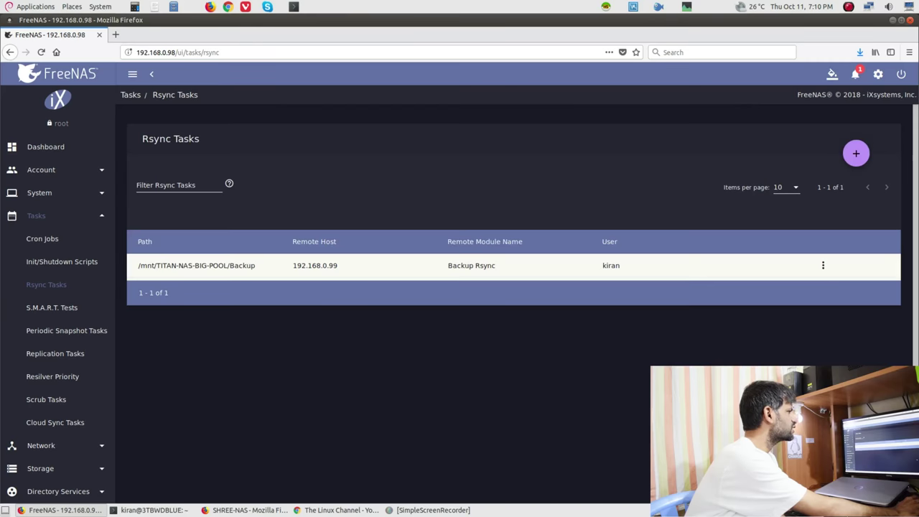
Open the existing Rsync task for 192.168.0.99 for editing and view the available Rsync mode options, keeping Rsync module
left_click(827, 266)
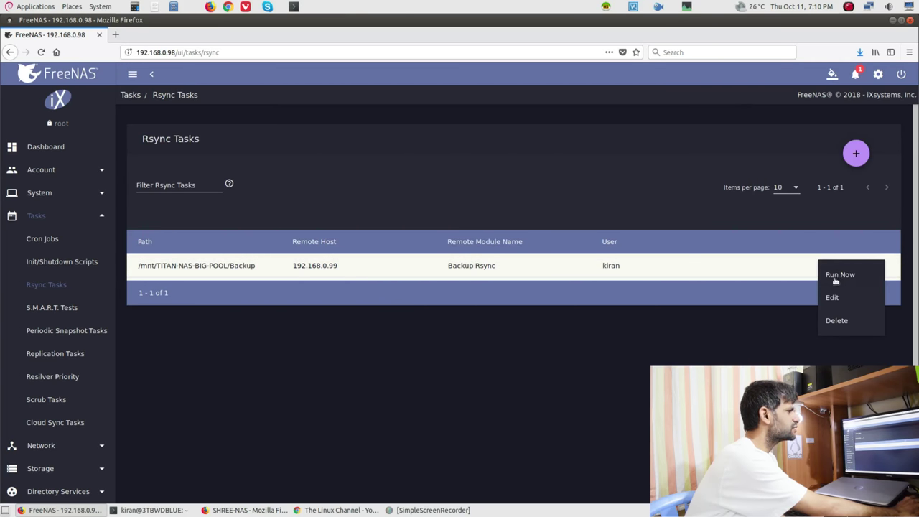
left_click(835, 296)
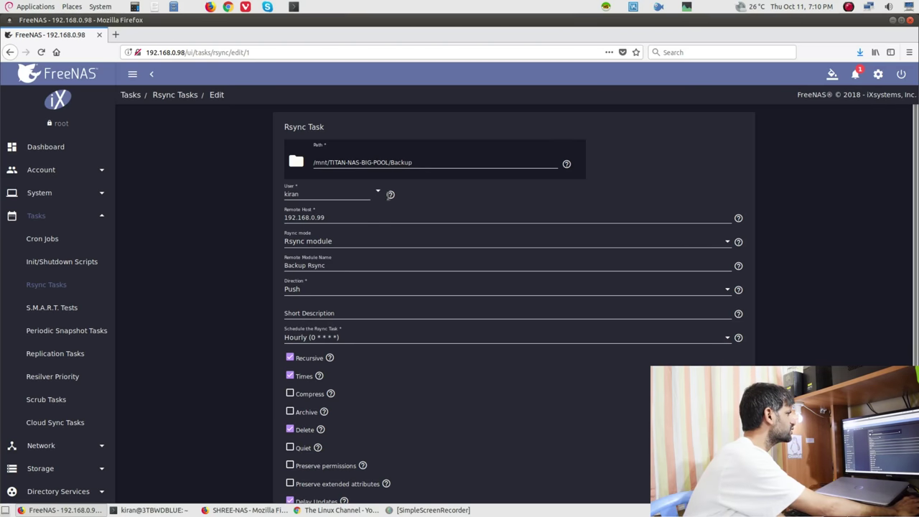
mouse_move(390, 195)
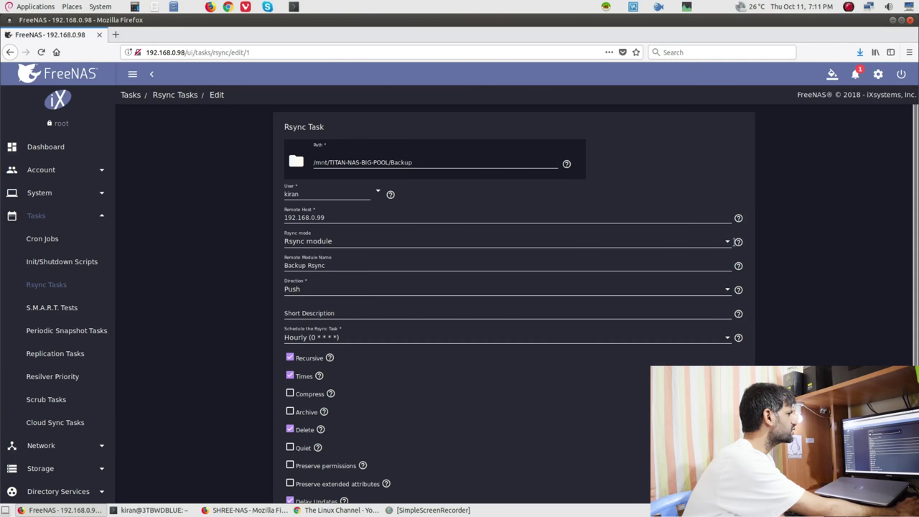
left_click(728, 243)
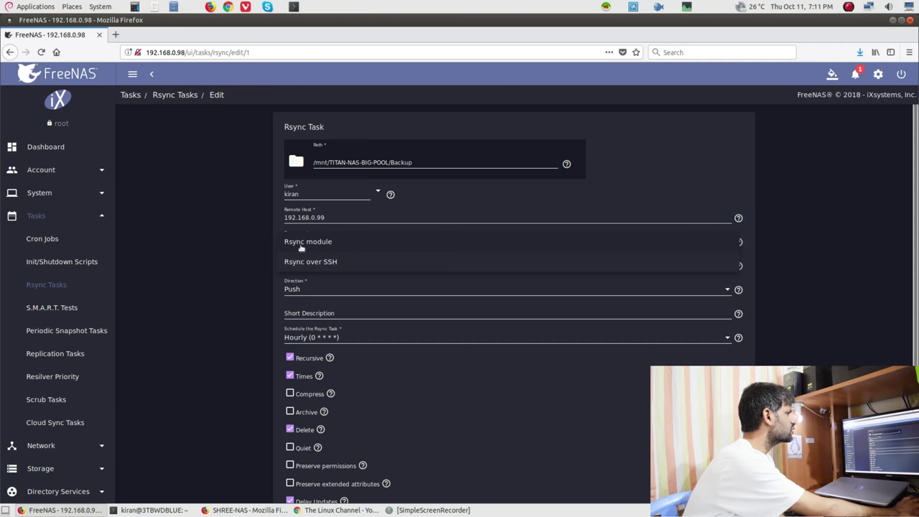
left_click(254, 242)
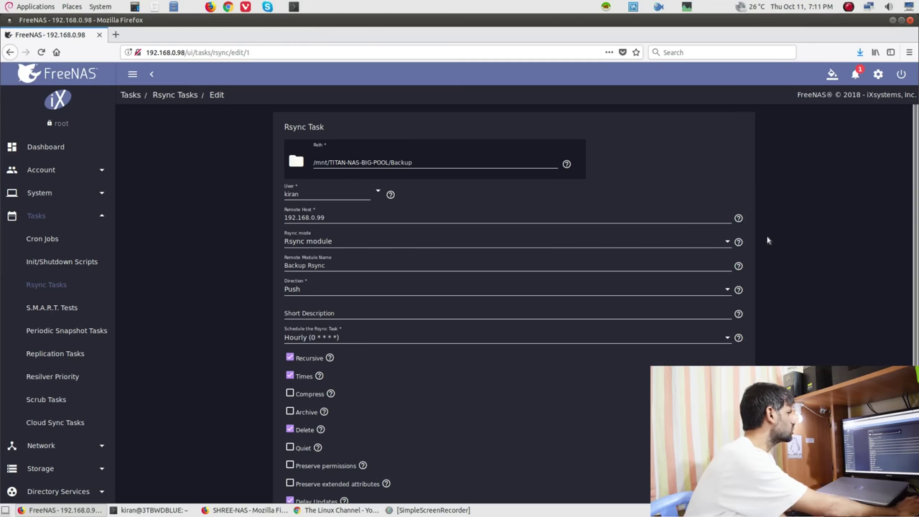
View the task's direction options, keeping Push, and examine its schedule and transfer options such as Compress, Archive and Delete
scroll(296, 252, "down", 1)
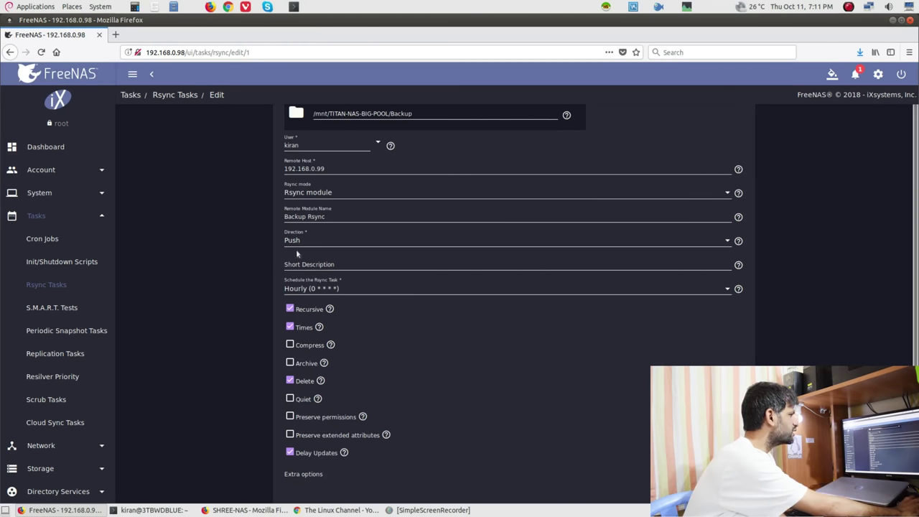
left_click(729, 243)
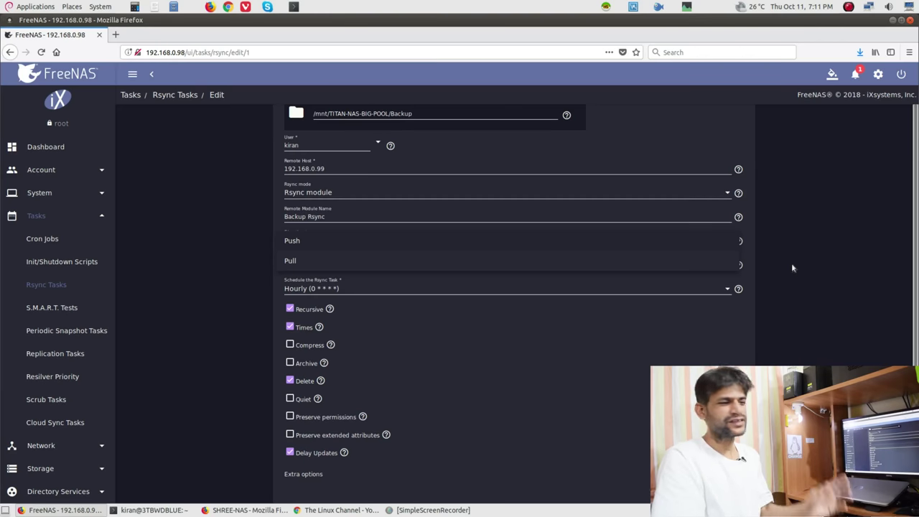
left_click(798, 266)
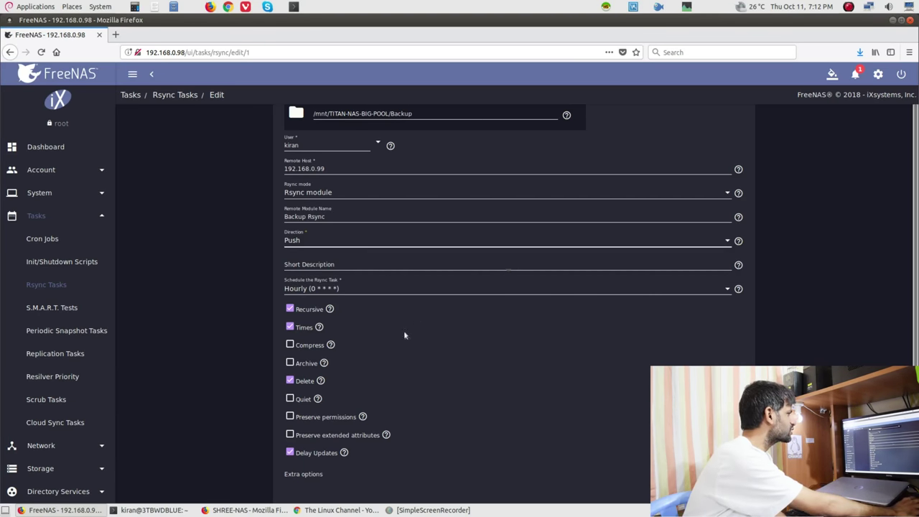
scroll(400, 400, "down", 1)
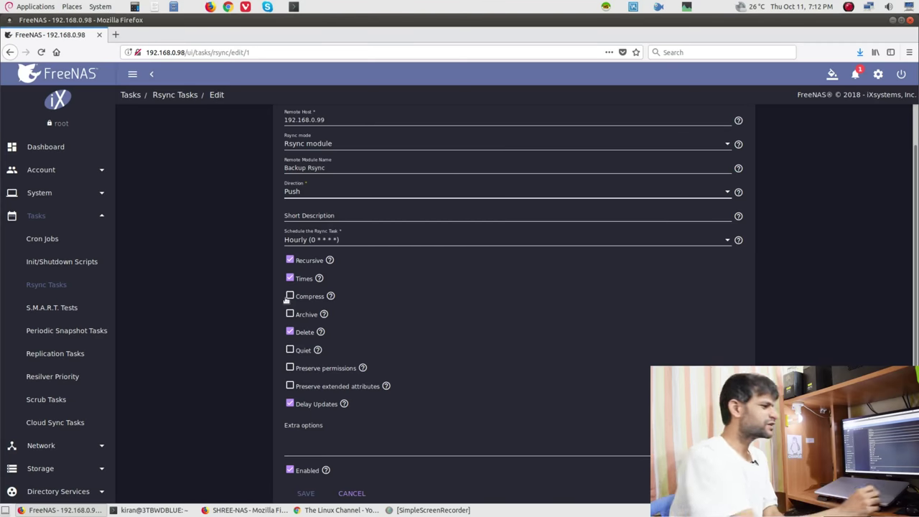
Switch to the ReadyNAS admin page, check the CPU temperature in its performance status, and return to the FreeNAS Rsync task settings
left_click(244, 510)
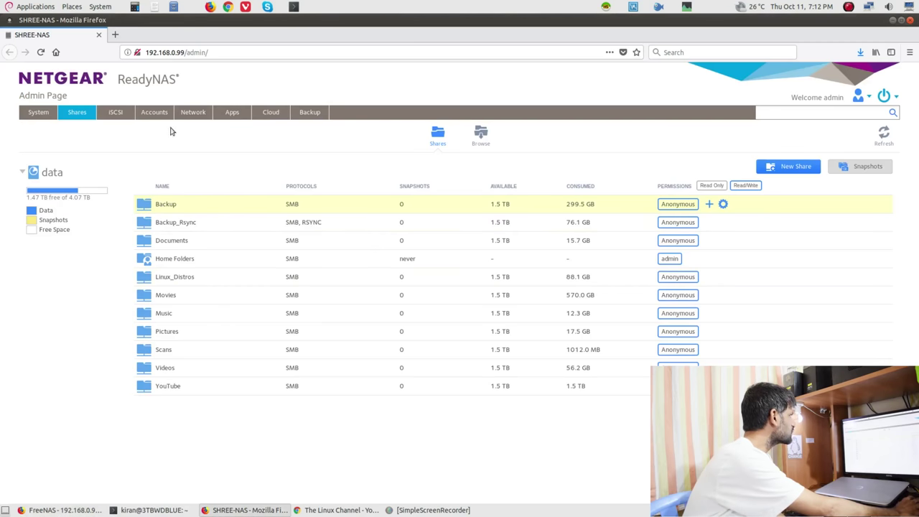
left_click(437, 136)
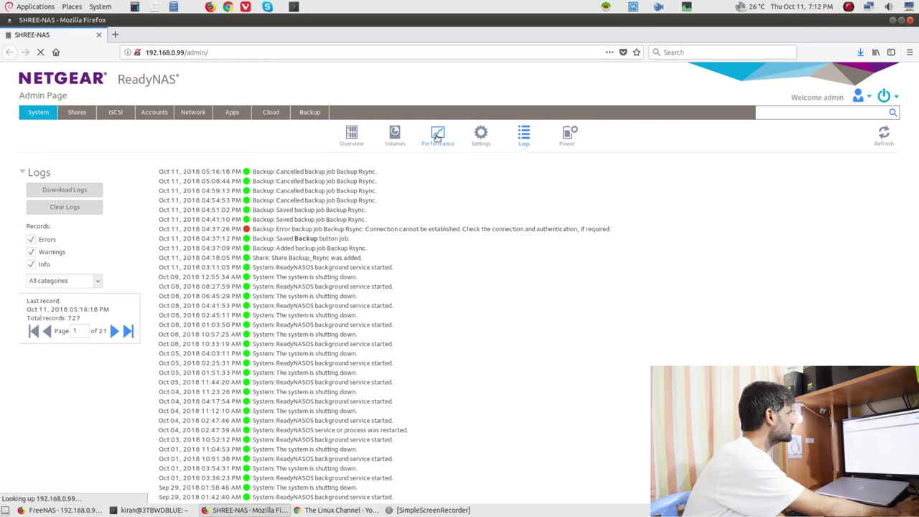
mouse_move(388, 233)
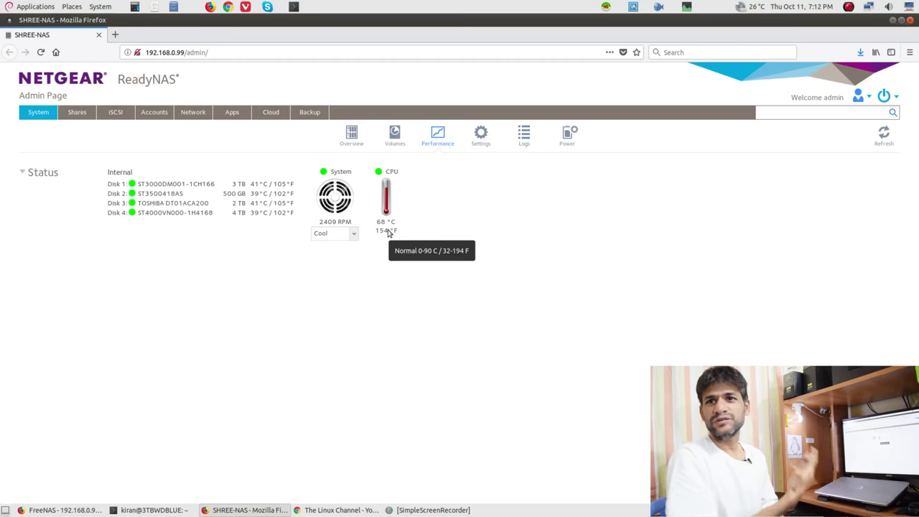
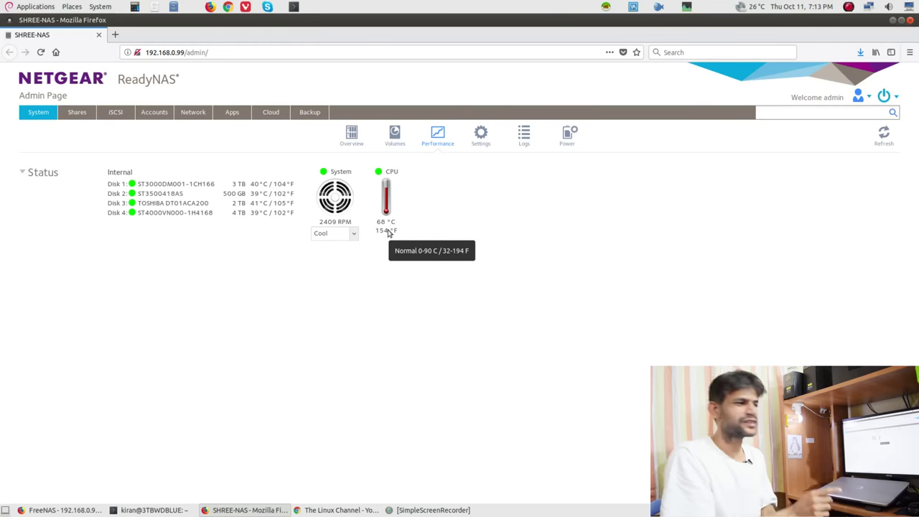
left_click(61, 510)
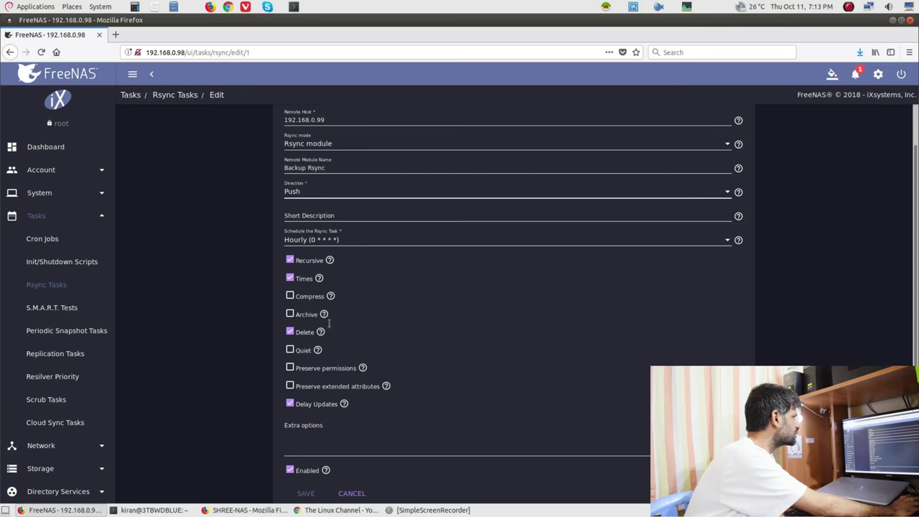
Review the task's Delete and Delay Updates options, leave the form without saving, and view the actions available for the listed Rsync task
scroll(398, 353, "down", 1)
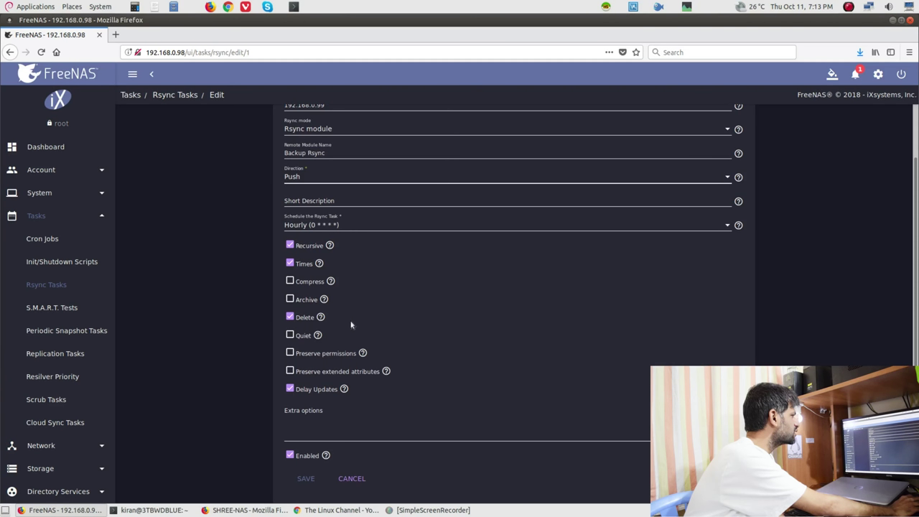
mouse_move(321, 317)
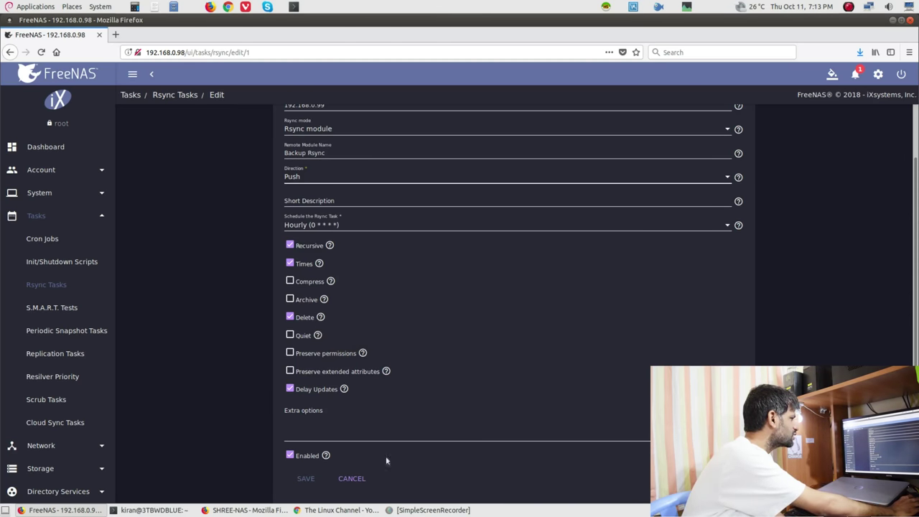
mouse_move(344, 389)
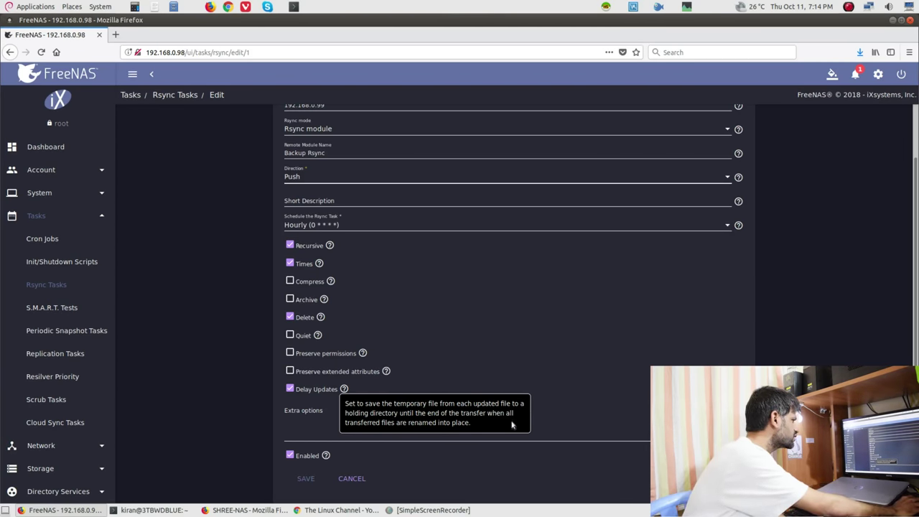
left_click(352, 479)
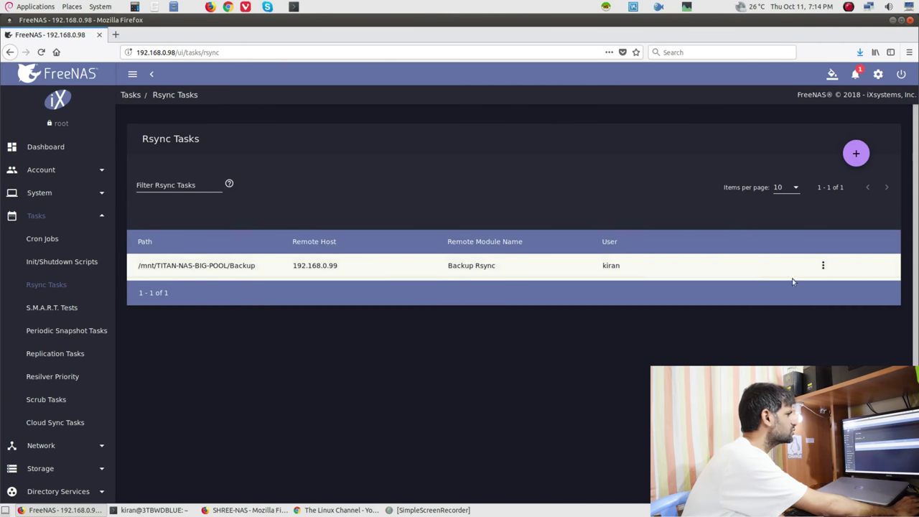
left_click(824, 265)
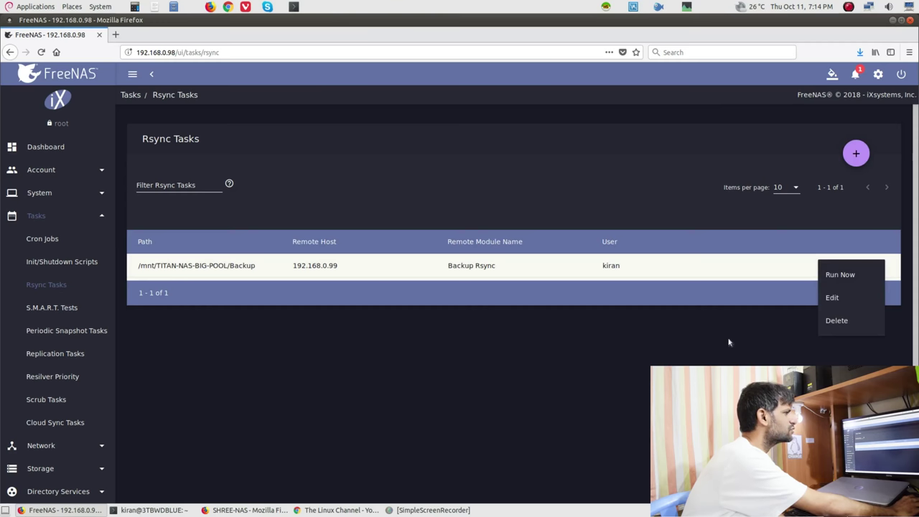
left_click(787, 387)
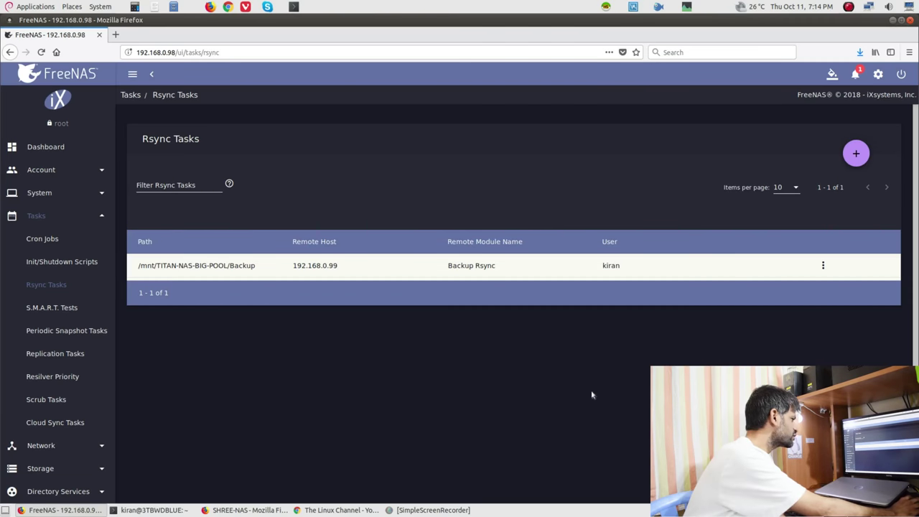
Switch to the ReadyNAS admin page and check the Backup Rsync job's status and the Backup_Rsync share's consumed space
left_click(247, 511)
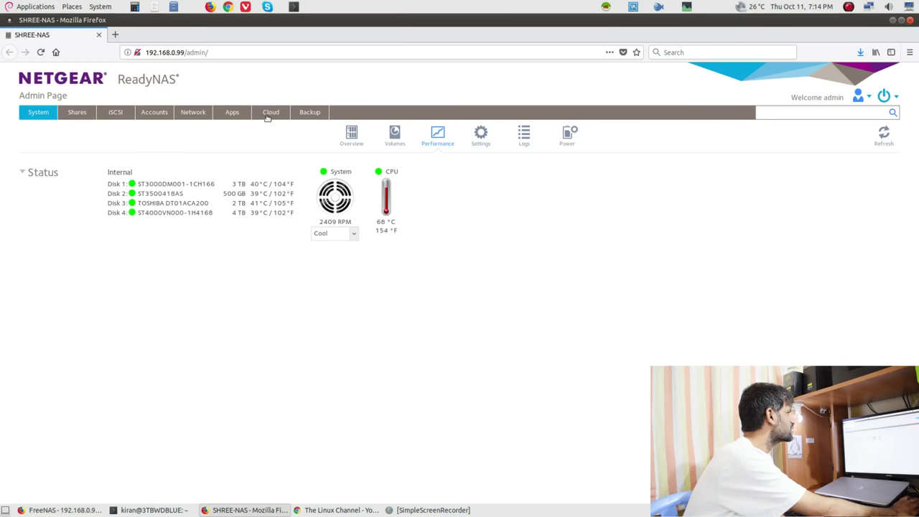
left_click(310, 112)
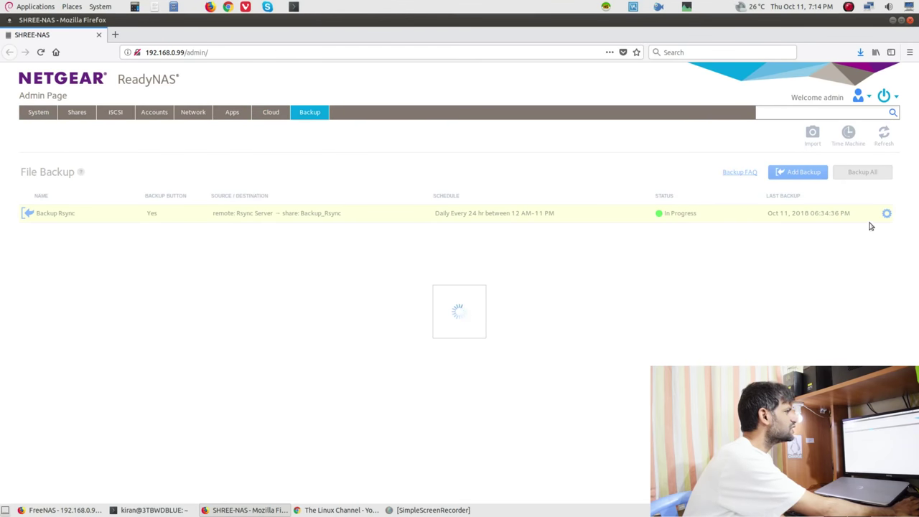
left_click(77, 112)
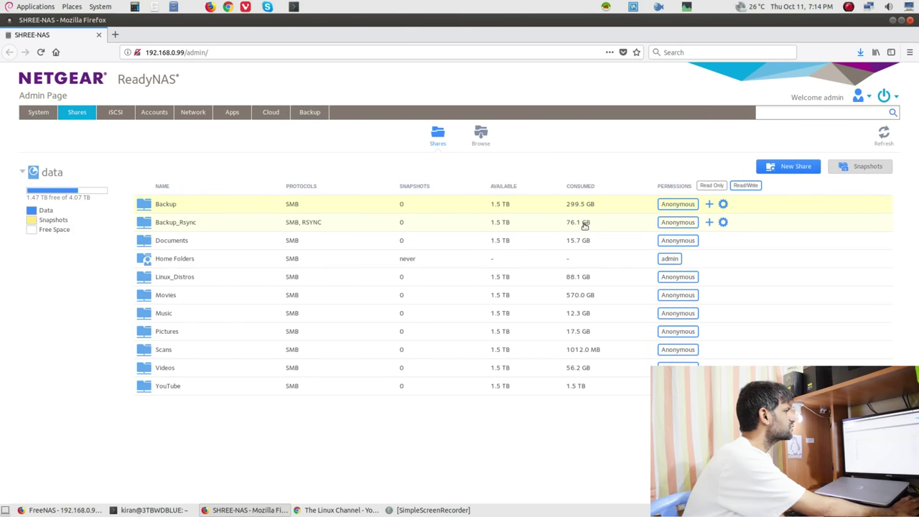
Cancel the running Backup Rsync job on the ReadyNAS and clear the resulting notification
left_click(307, 113)
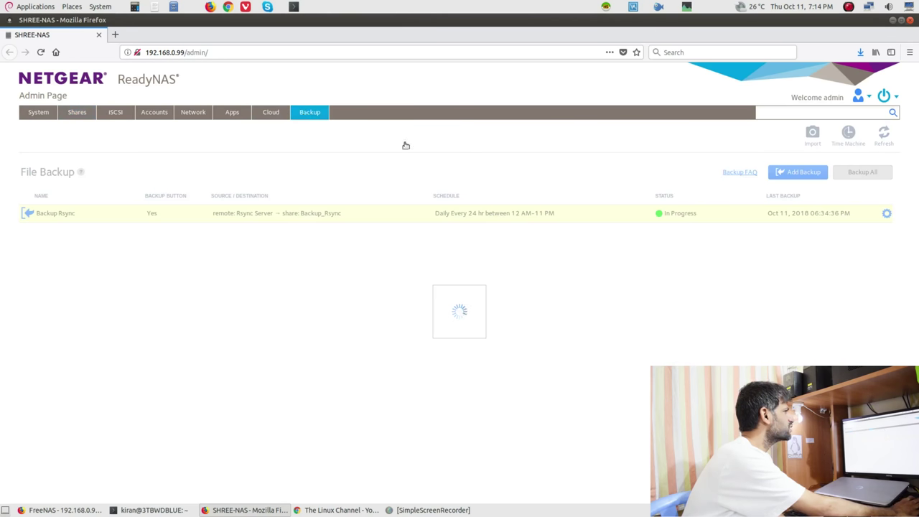
left_click(888, 213)
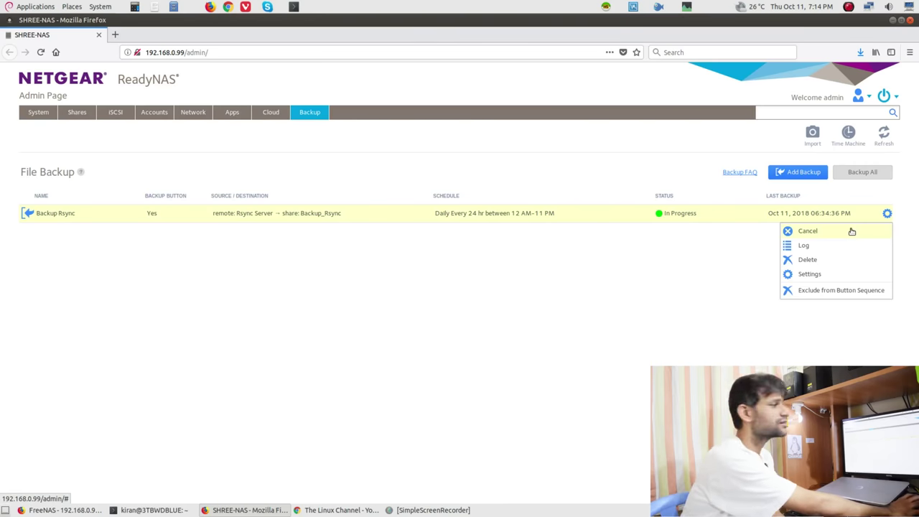
left_click(851, 232)
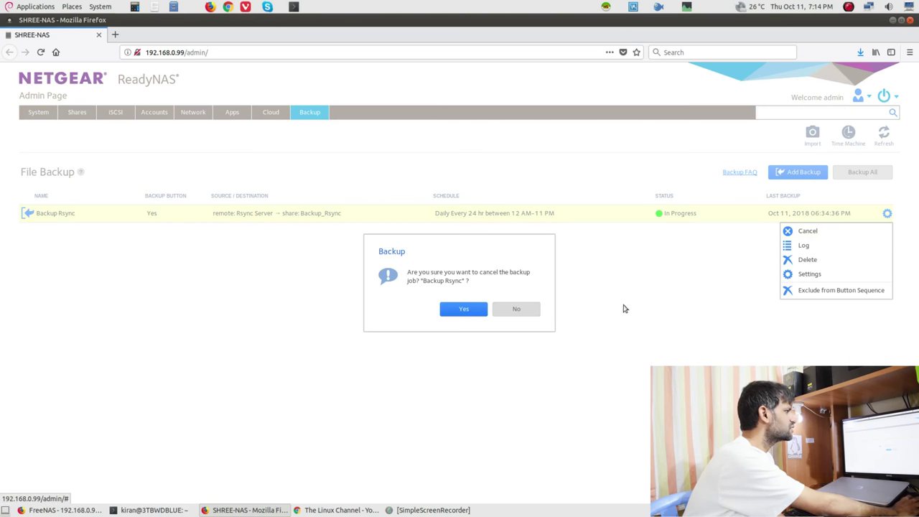
left_click(464, 310)
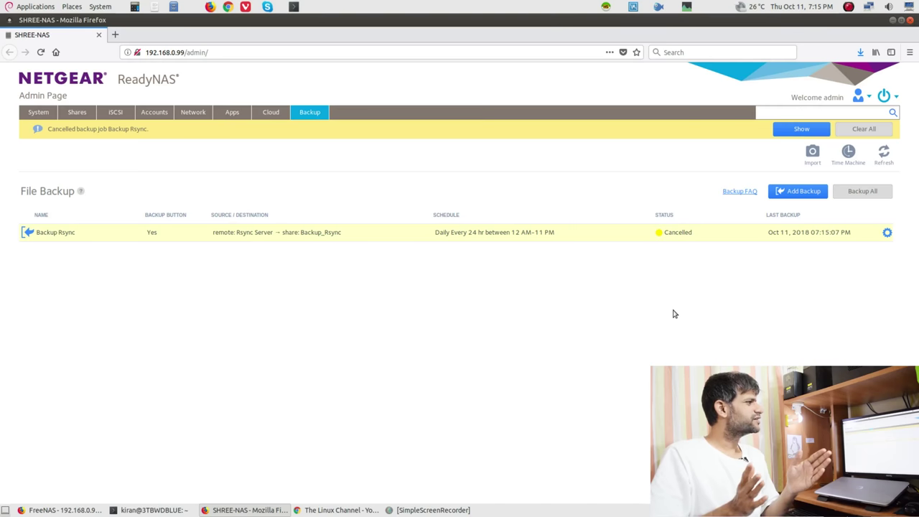
left_click(864, 128)
Open the Backup Rsync job's log, examine the latest entry's backup status and job type, and close it
left_click(887, 213)
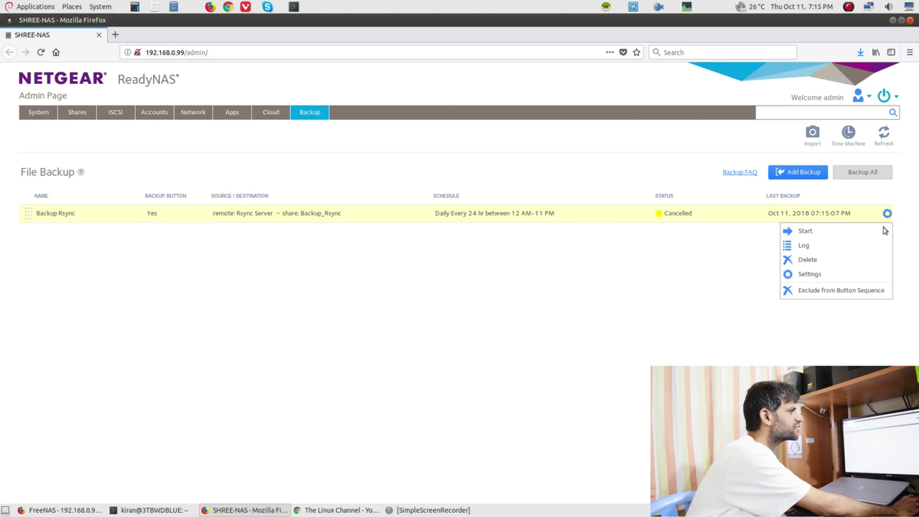
left_click(823, 245)
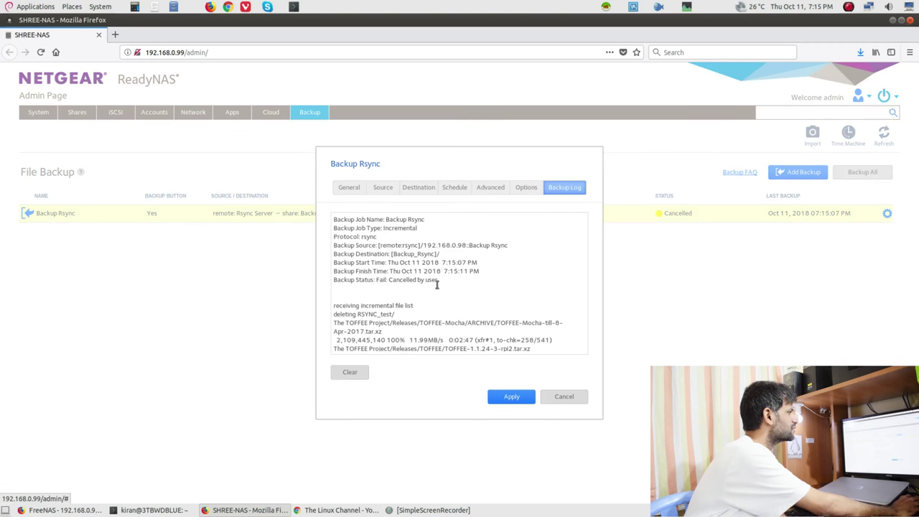
left_click_drag(438, 281, 337, 281)
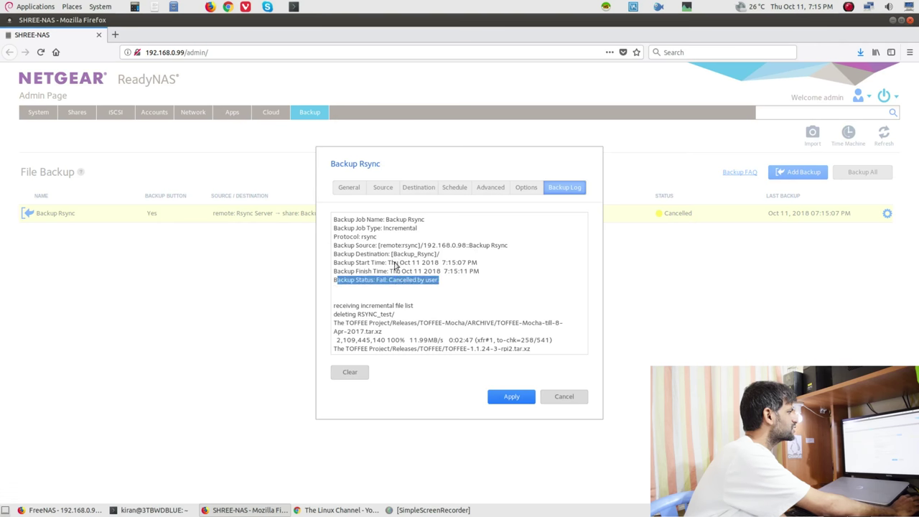
left_click_drag(340, 228, 432, 227)
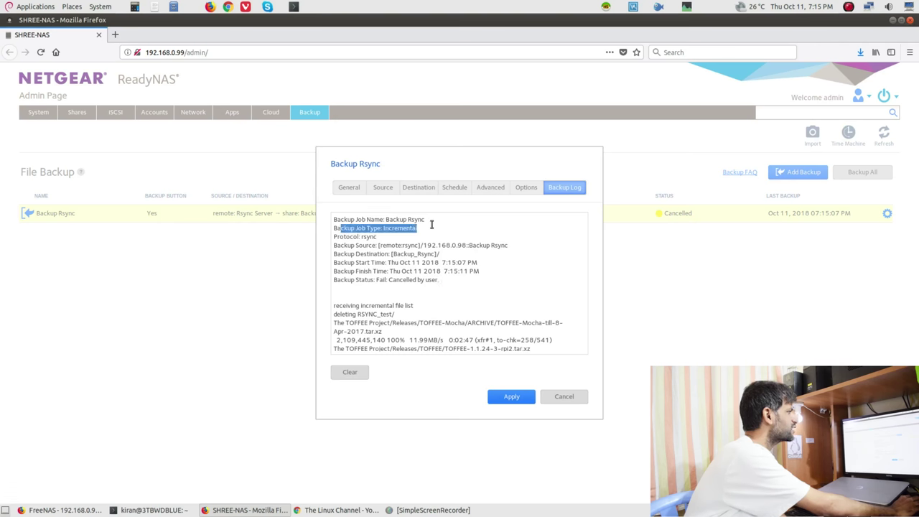
left_click(573, 401)
Reopen the Backup Rsync job's log, read through to the oldest entry at its end, and close it without changes
left_click(887, 214)
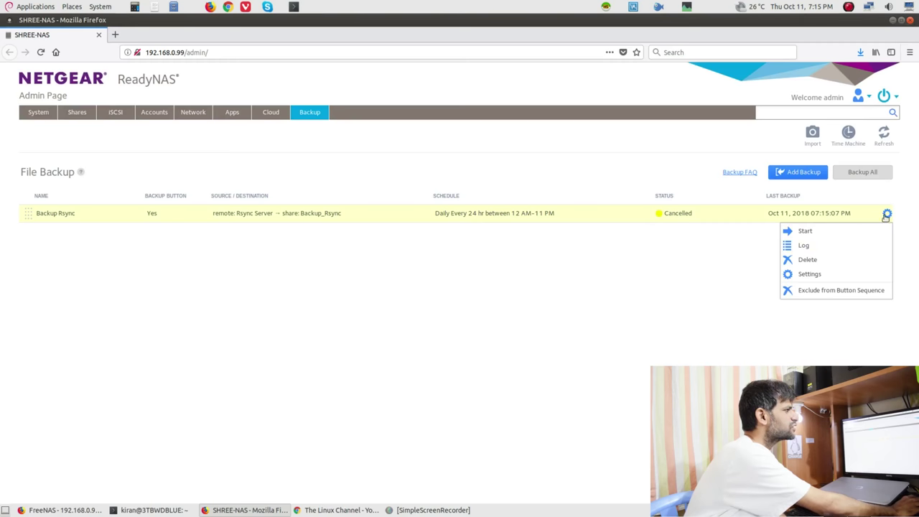
left_click(840, 246)
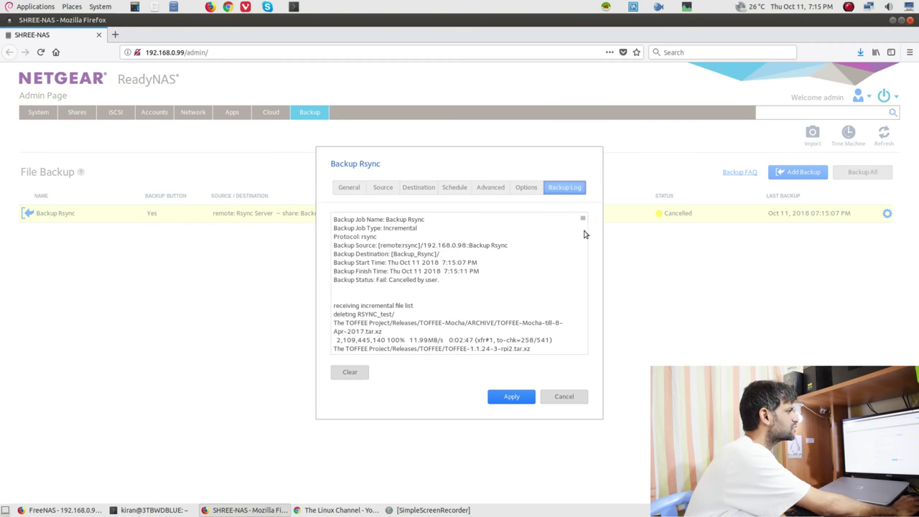
left_click_drag(582, 217, 582, 357)
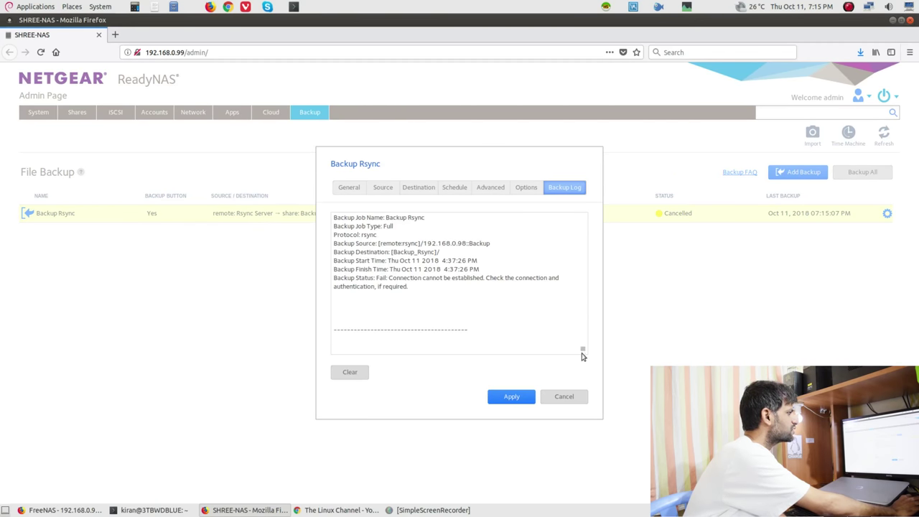
scroll(499, 318, "up", 3)
scroll(488, 319, "down", 3)
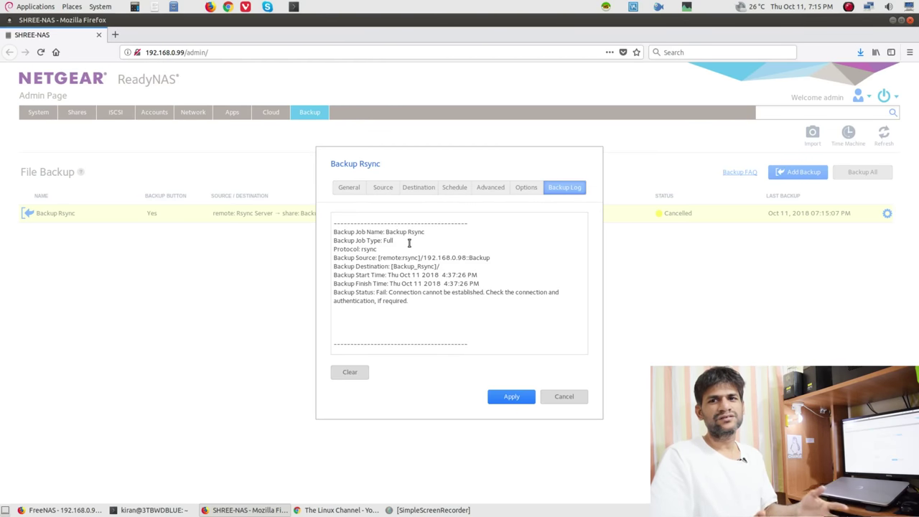
left_click(559, 395)
Open the shares list and refresh it to compare the consumed space of Backup and Backup_Rsync
left_click(77, 113)
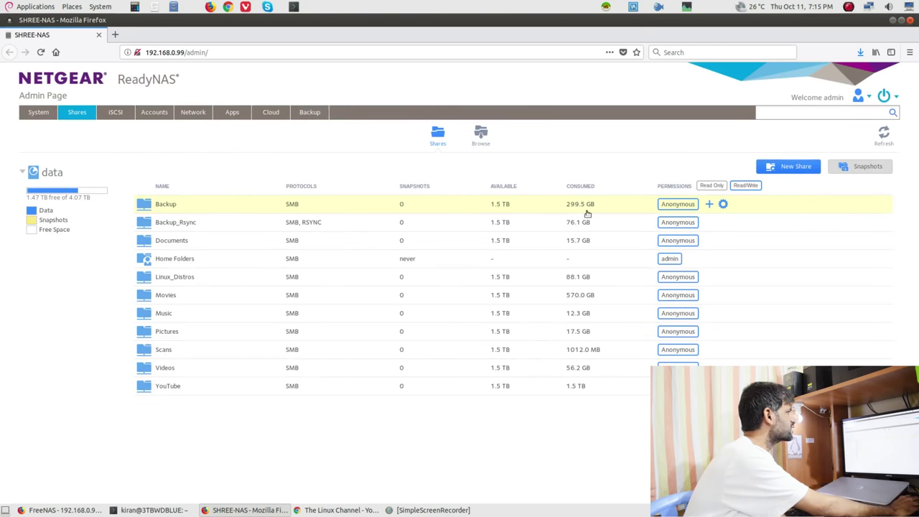
left_click(886, 136)
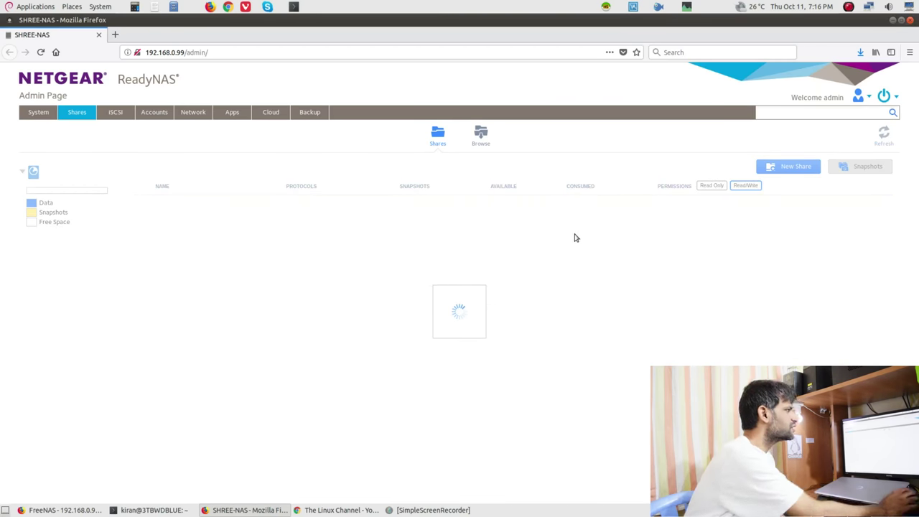
key("F5")
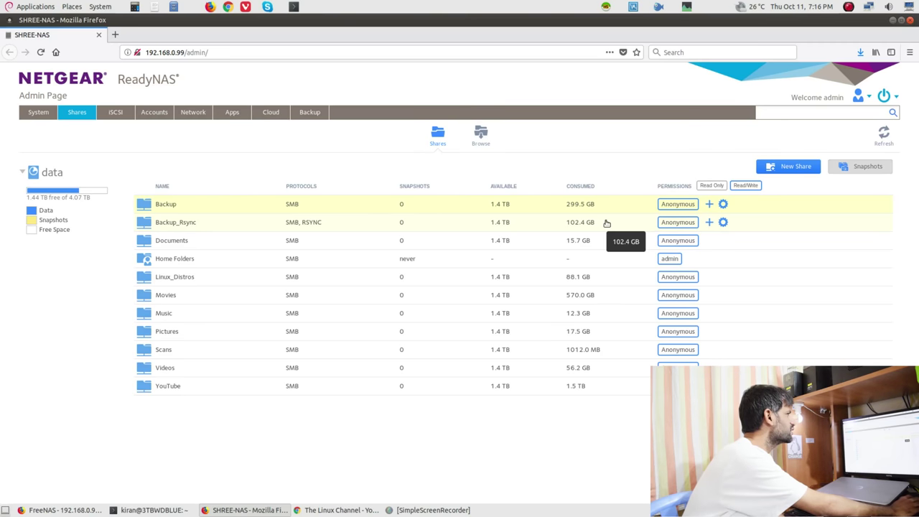
Start the Backup Rsync job again and check its status and the actions available while it runs
left_click(300, 115)
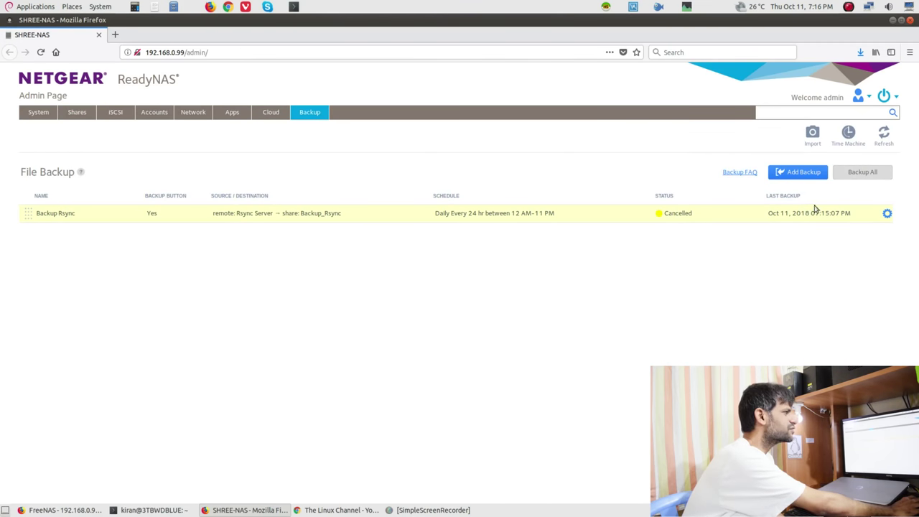
left_click(886, 215)
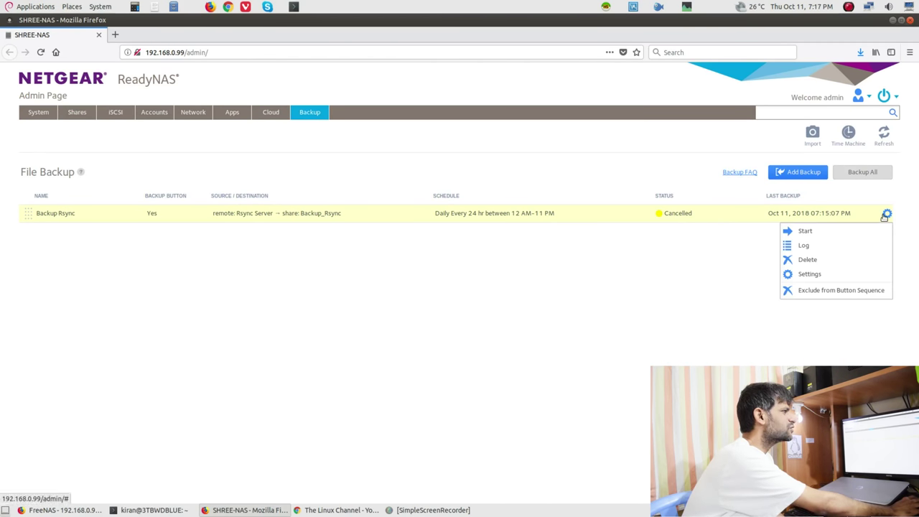
left_click(844, 234)
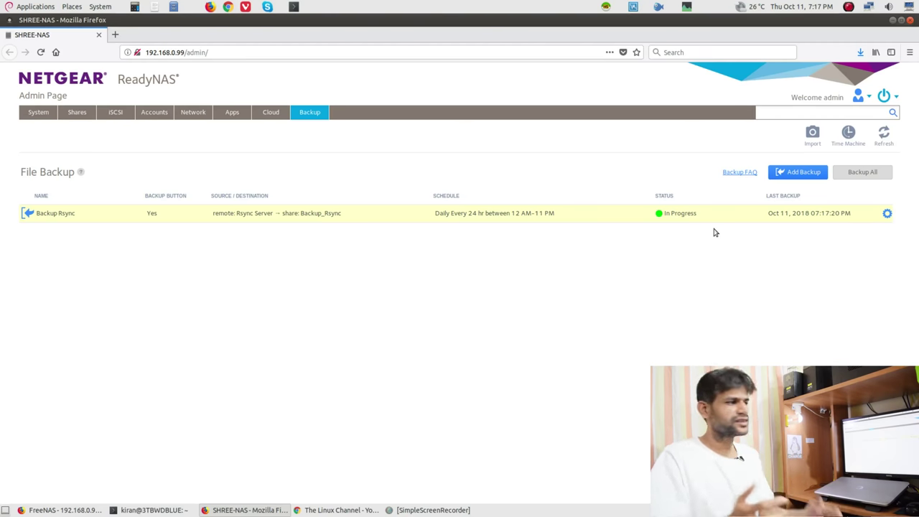
left_click(887, 214)
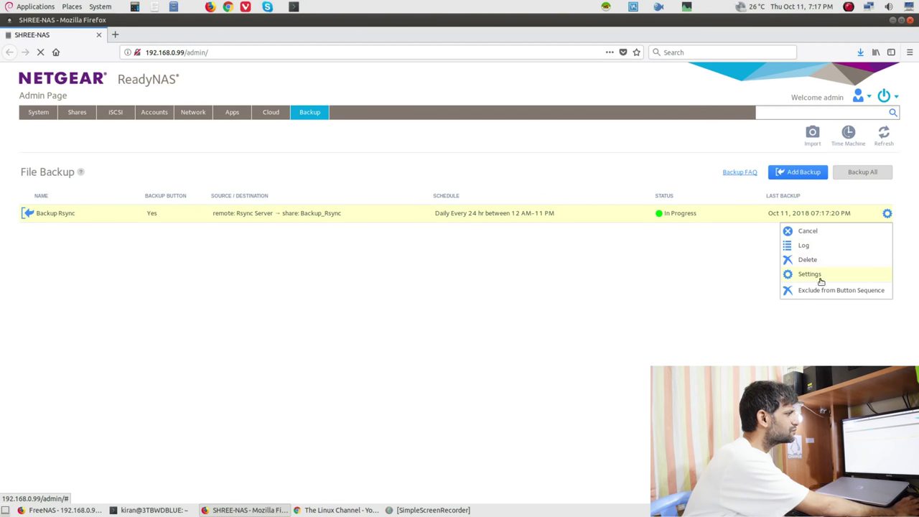
left_click(661, 230)
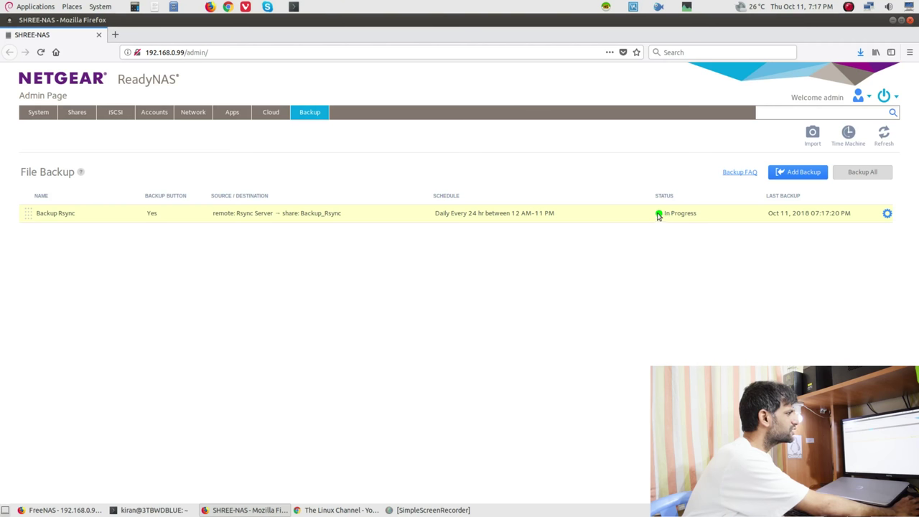
mouse_move(671, 217)
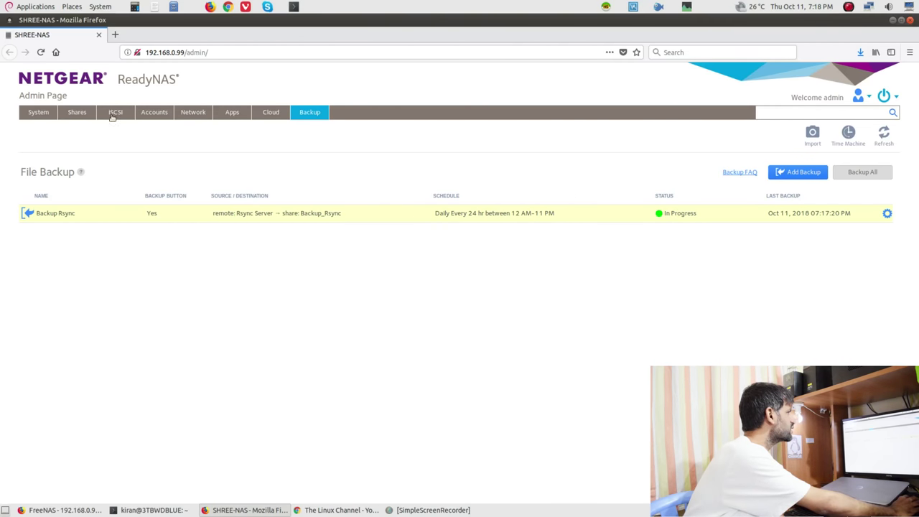
Return to the shares list and reload it to check how much Backup_Rsync has grown since the job restarted
left_click(79, 115)
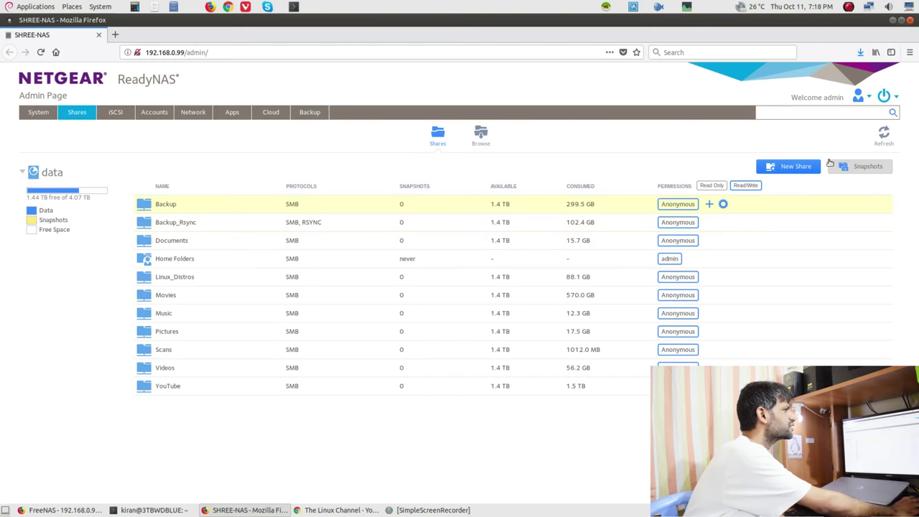
left_click(876, 139)
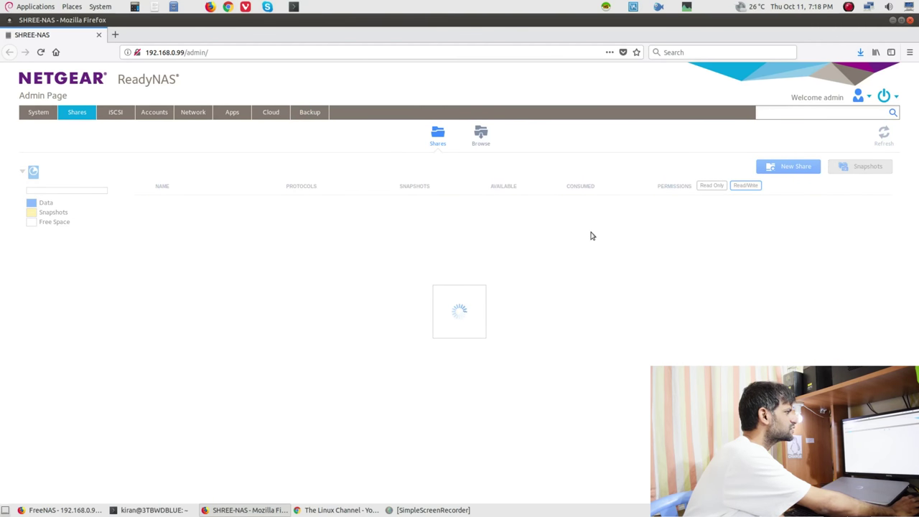
key("F5")
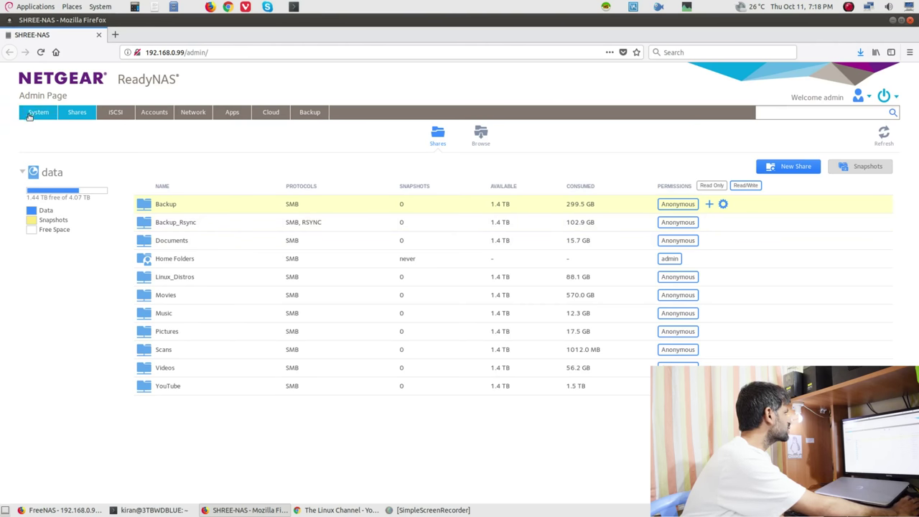
View the ReadyNAS system's volume layout and RAID type, followed by the device overview
left_click(30, 115)
left_click(394, 135)
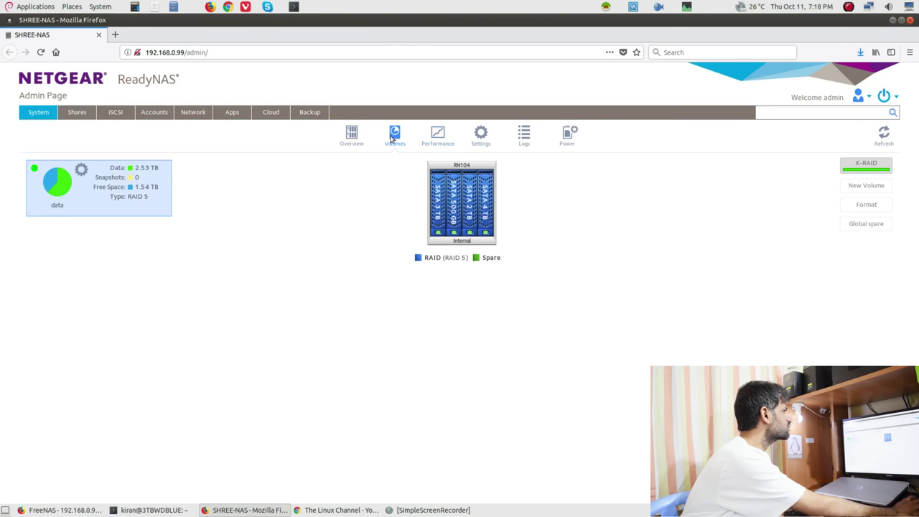
left_click(352, 135)
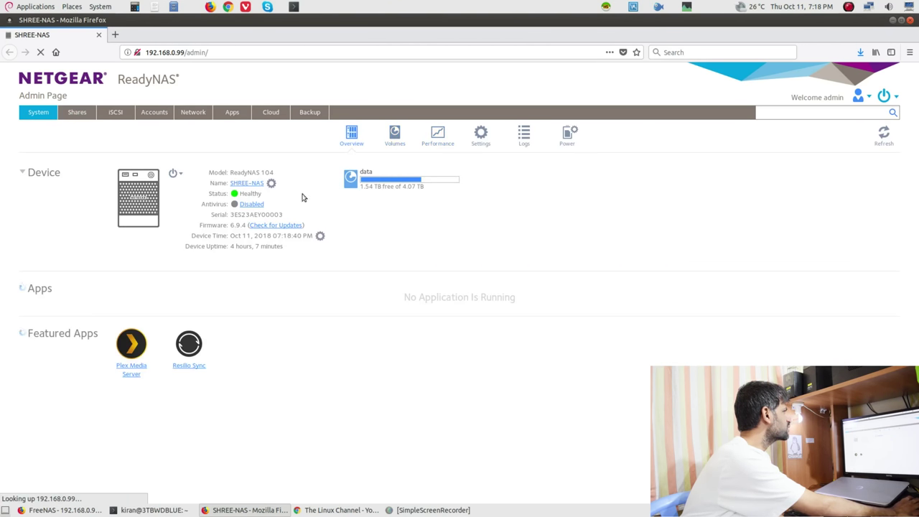
Reload the shares list to check Backup_Rsync's consumed space and return to the backup job's status
left_click(94, 115)
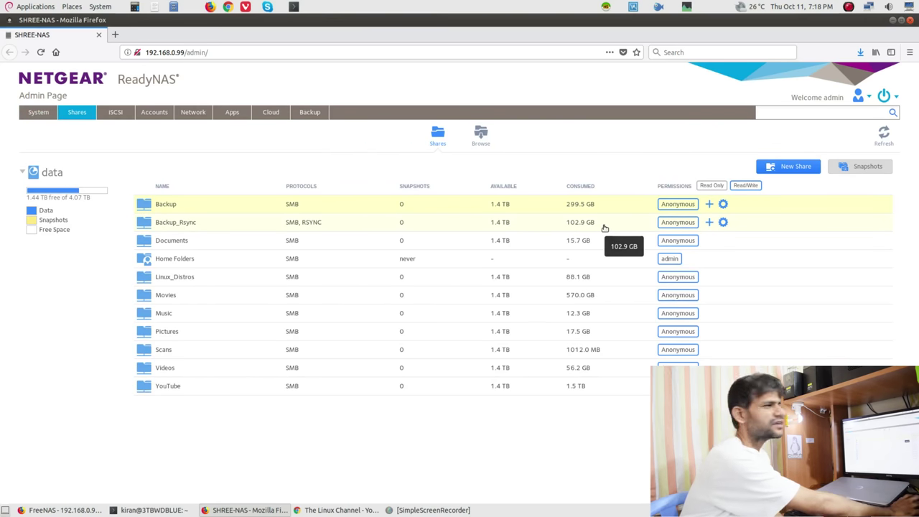
left_click(886, 140)
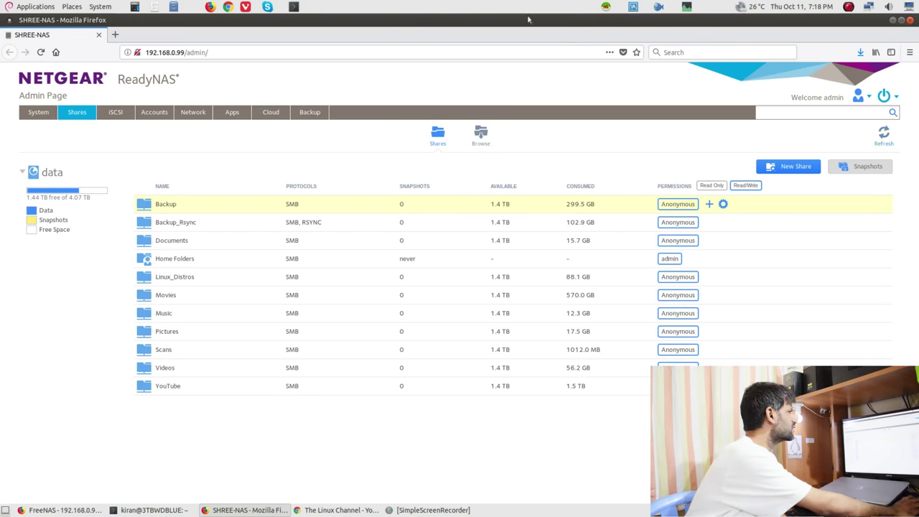
left_click(316, 112)
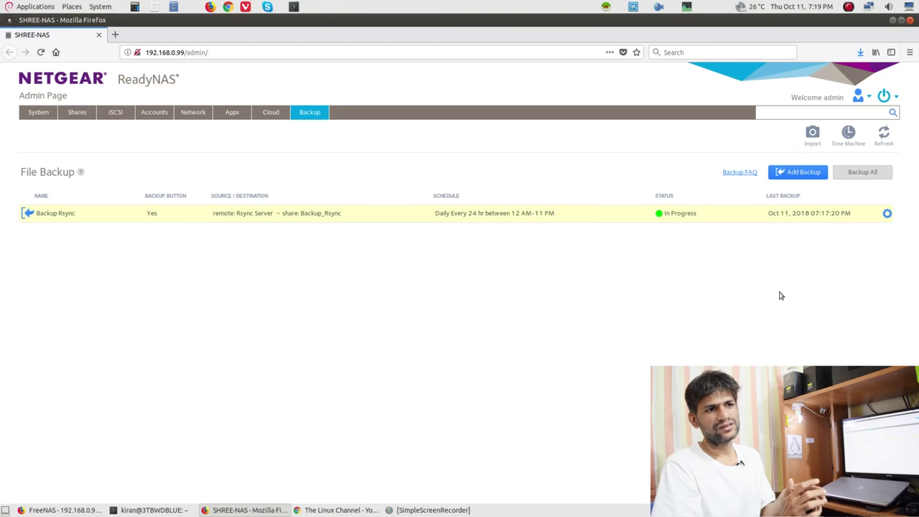
Switch to FreeNAS to review the actions of the Backup dataset's Rsync task and the list of services
left_click(61, 511)
left_click(824, 265)
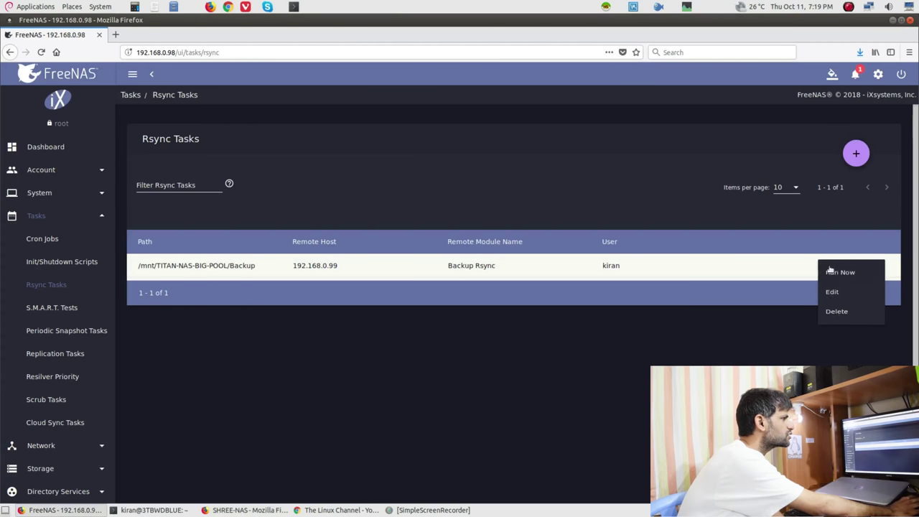
left_click(833, 297)
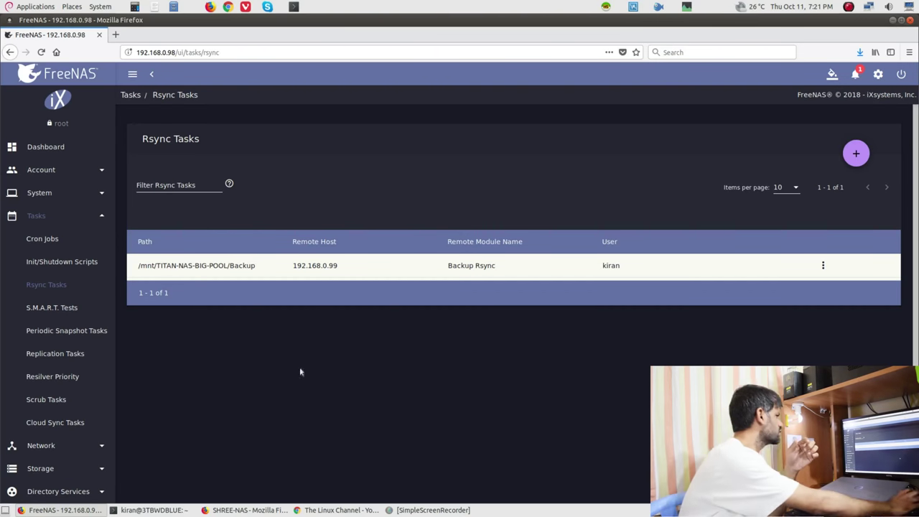
scroll(45, 448, "down", 2)
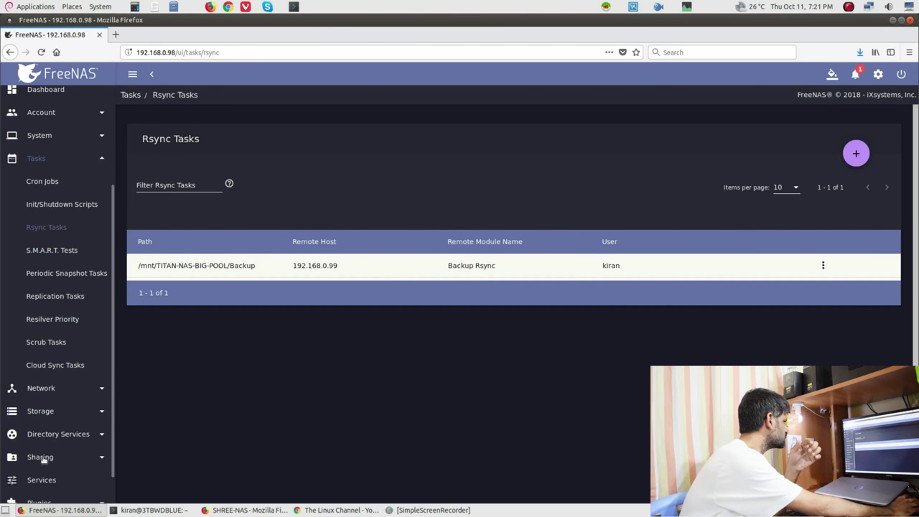
left_click(50, 482)
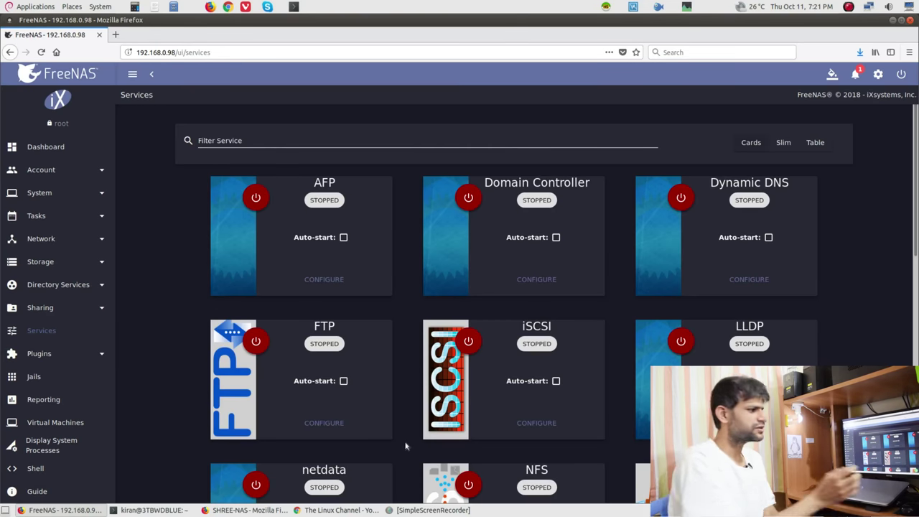
Switch back to the ReadyNAS admin page to look at the shares list and the backup jobs
left_click(244, 510)
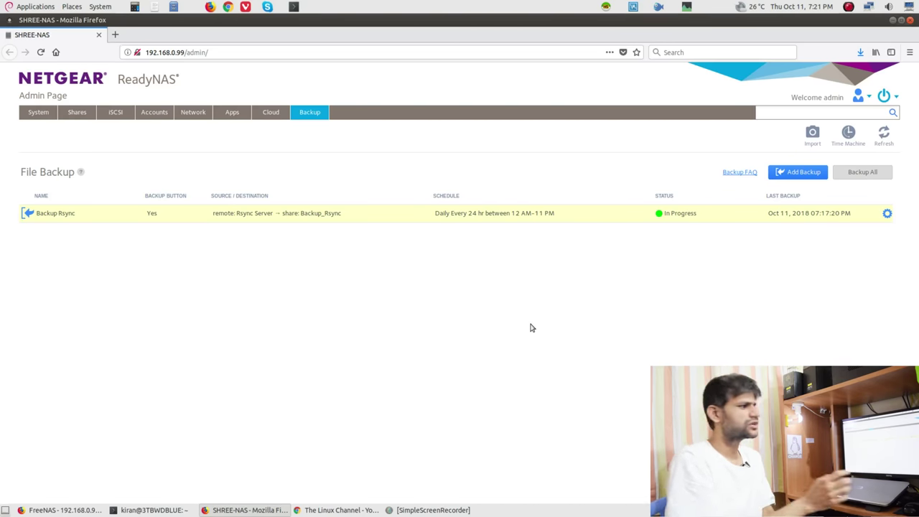
left_click(83, 115)
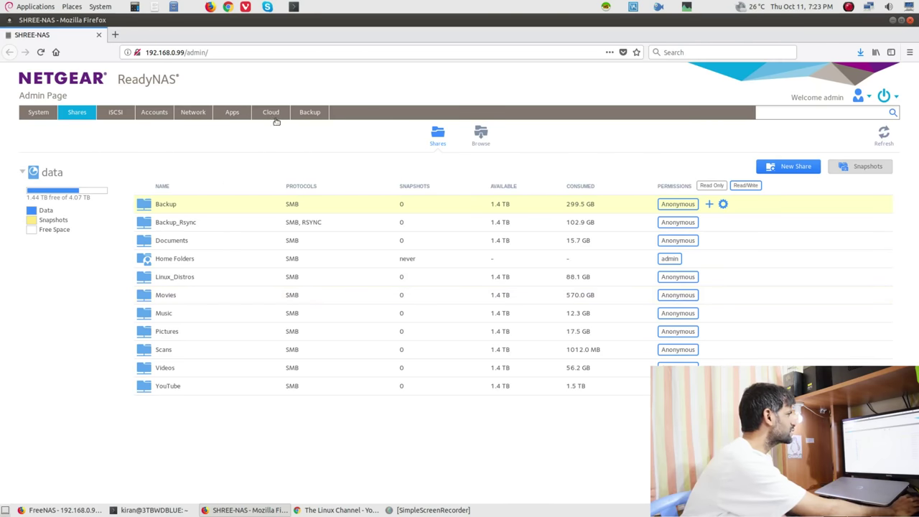
left_click(316, 113)
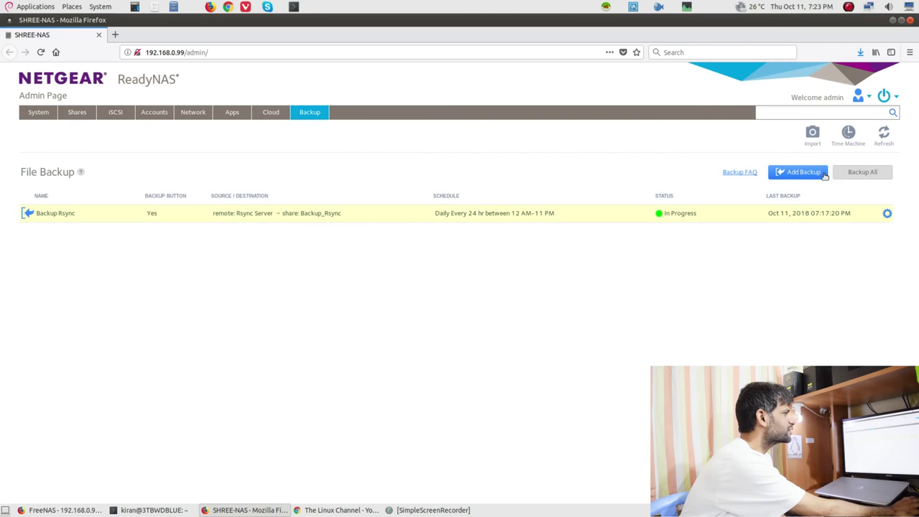
Start a new backup job and compare the Local and Remote options for its source and destination
left_click(825, 175)
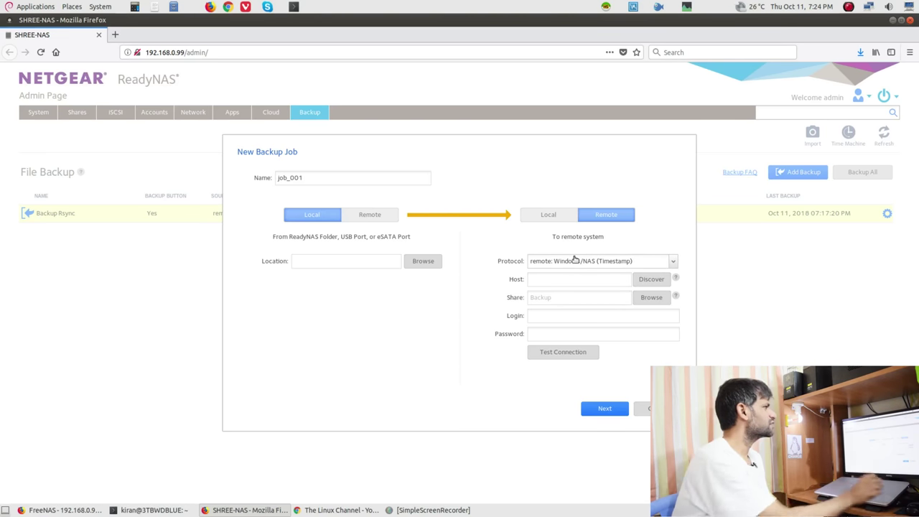
left_click(377, 264)
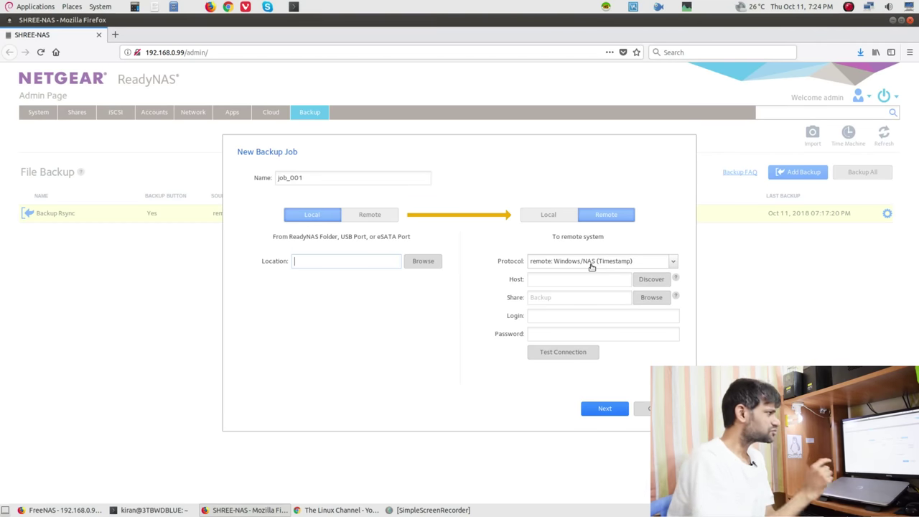
left_click(368, 216)
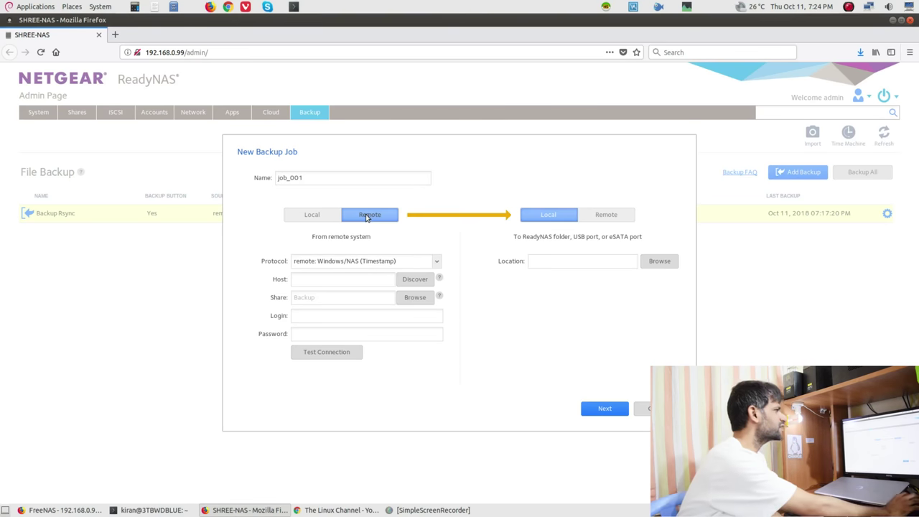
left_click(313, 217)
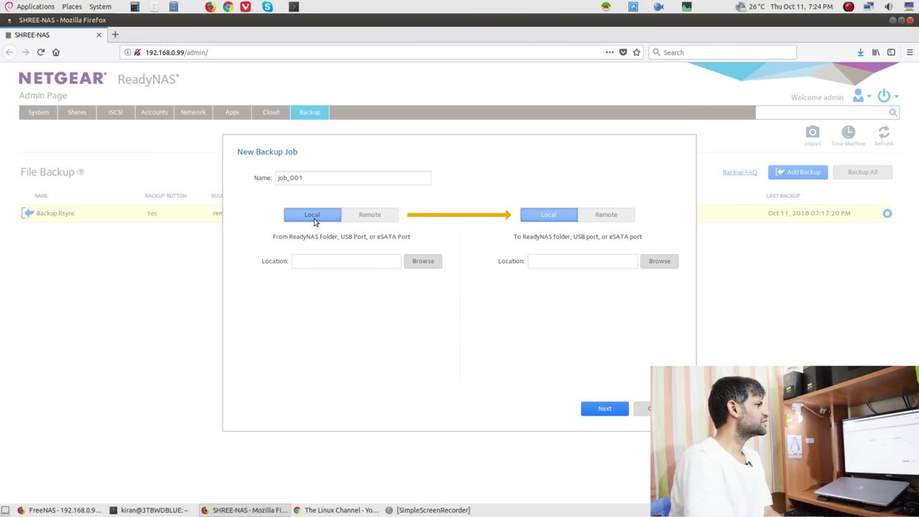
left_click(599, 217)
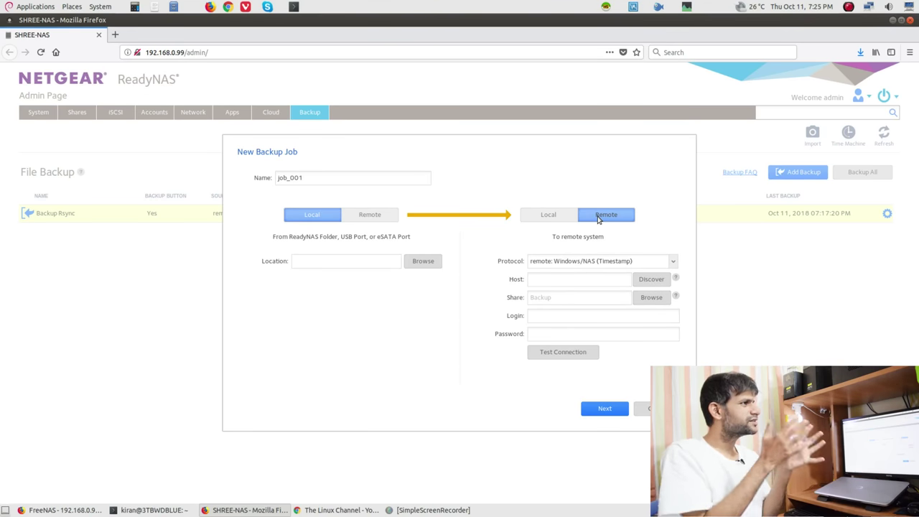
left_click(375, 217)
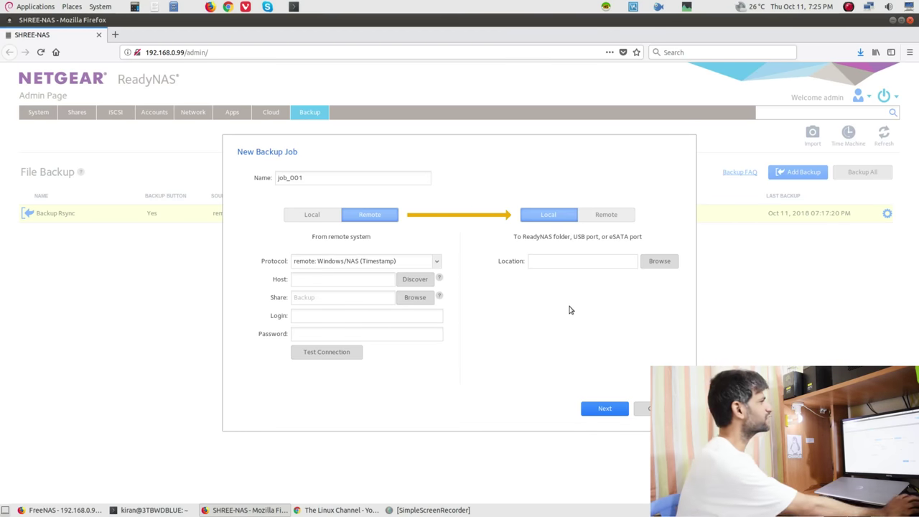
Search the web for "rsync netgear to freenas" in a new browser tab
left_click(117, 33)
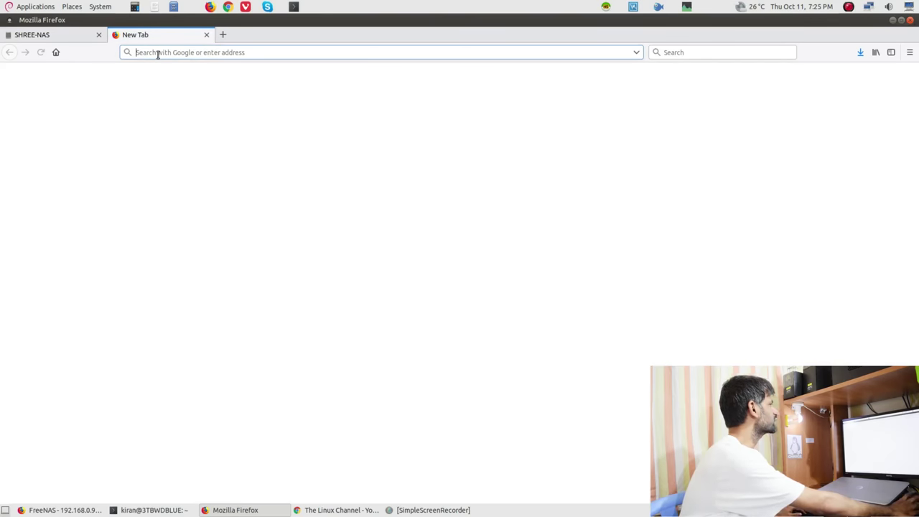
type("f")
key("BackSpace")
key("BackSpace")
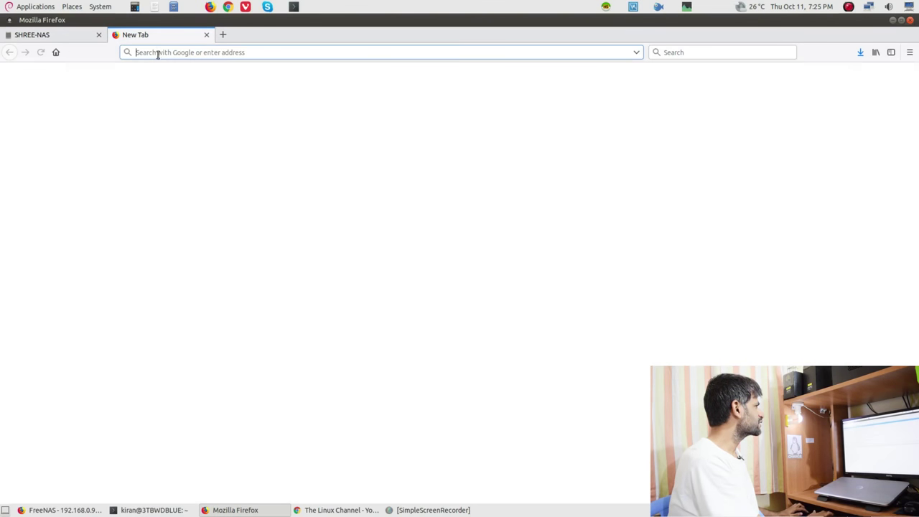
type("rsync ")
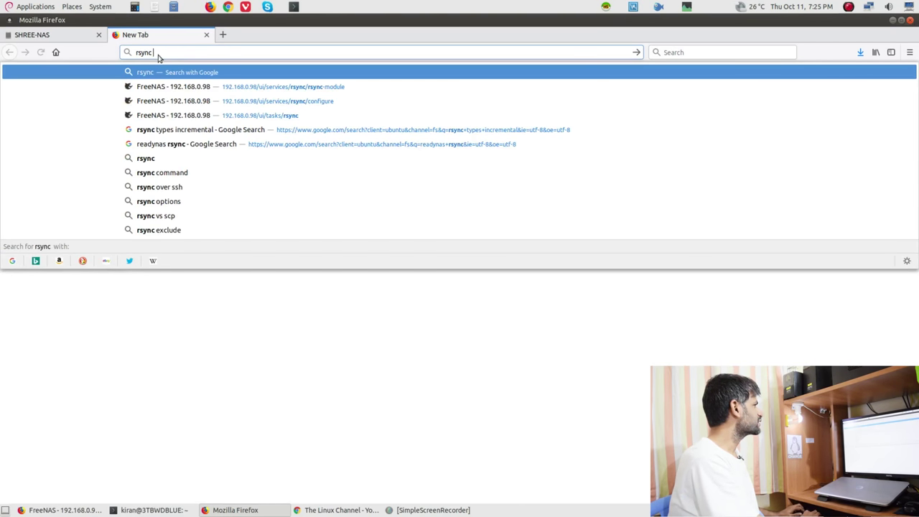
type("netgear to ")
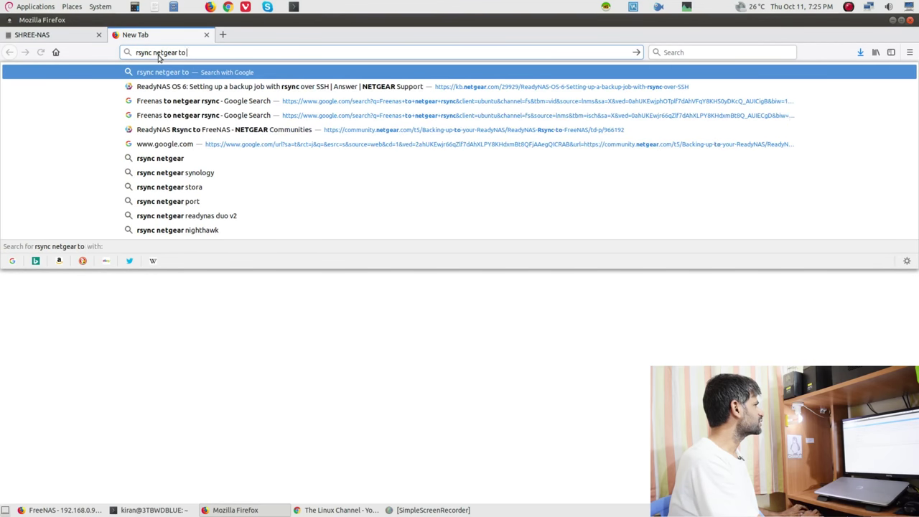
type("freenas")
key("Return")
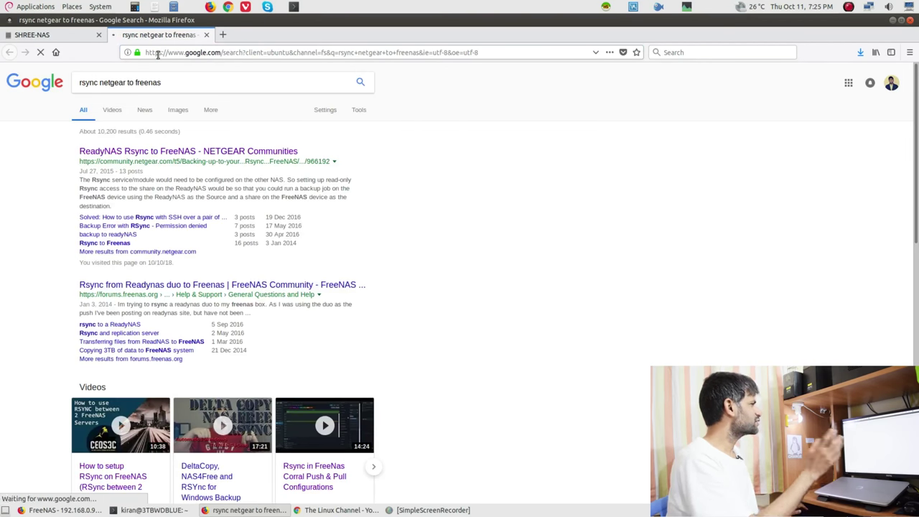
Open the NETGEAR Communities and FreeNAS Community results in separate tabs and bring up the NETGEAR thread
middle_click(155, 153)
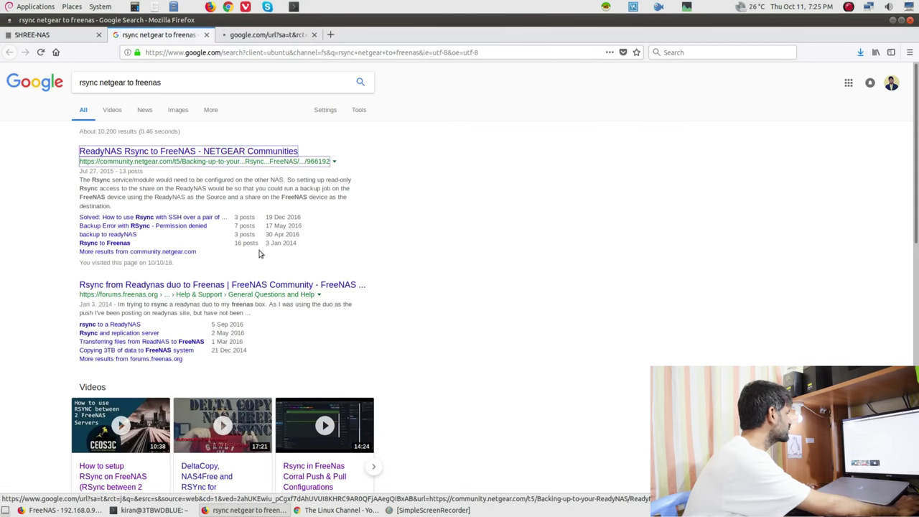
middle_click(244, 286)
key("ctrl+Tab")
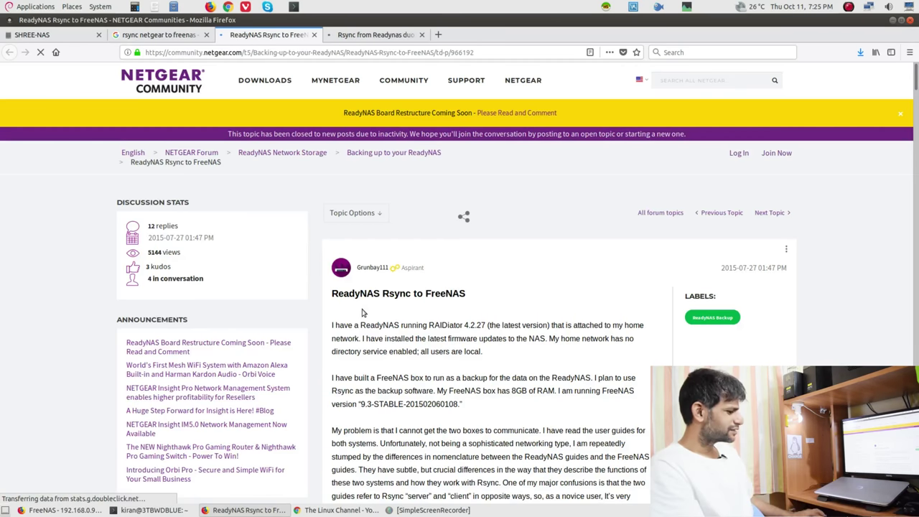
Read through the "ReadyNAS Rsync to FreeNAS" thread, including the replies describing the configuration on both the FreeNAS and ReadyNAS sides
scroll(362, 311, "down", 10)
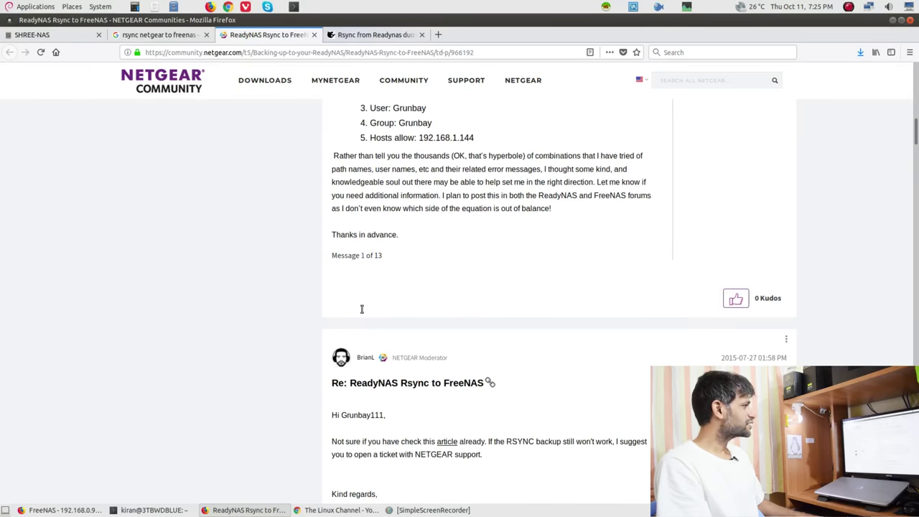
scroll(362, 309, "up", 5)
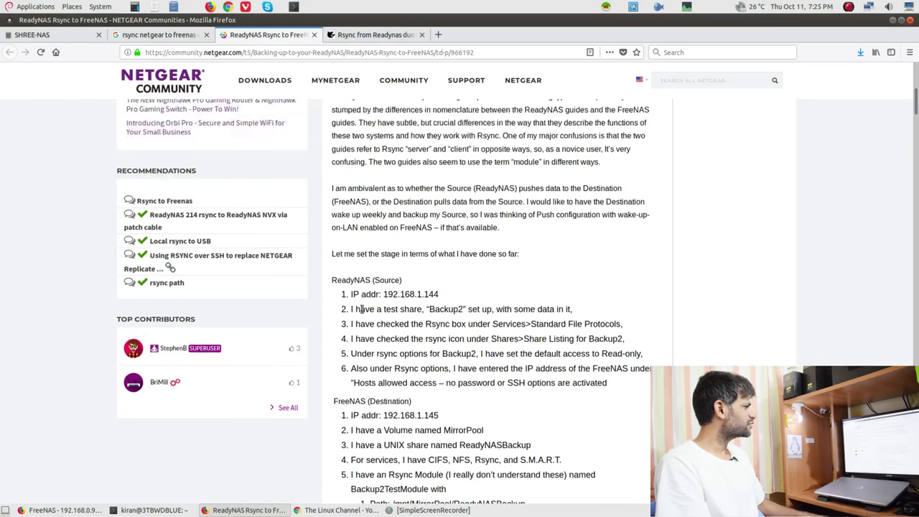
scroll(362, 309, "up", 5)
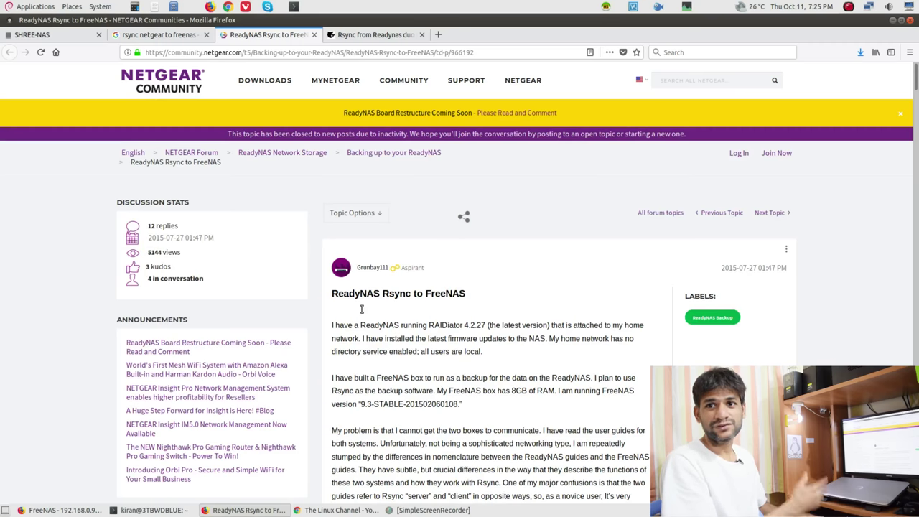
scroll(362, 309, "down", 10)
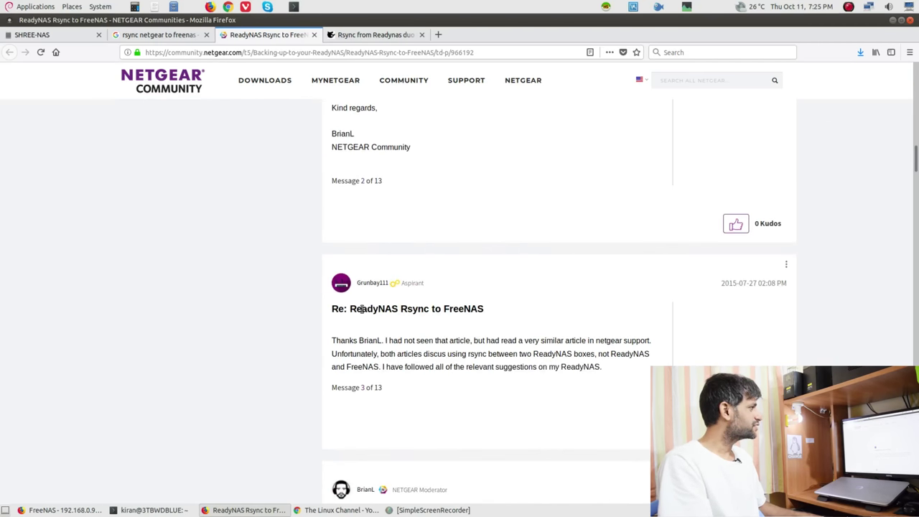
scroll(362, 308, "down", 5)
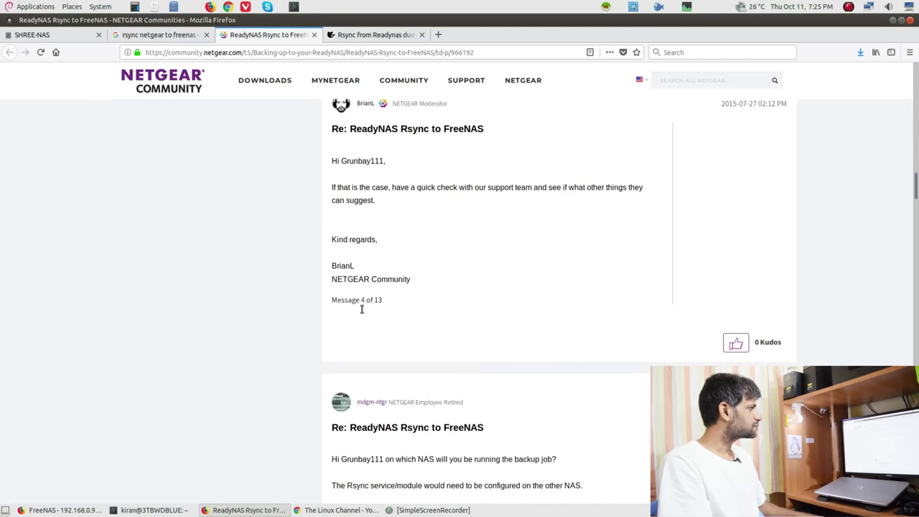
scroll(362, 308, "down", 5)
scroll(362, 309, "down", 5)
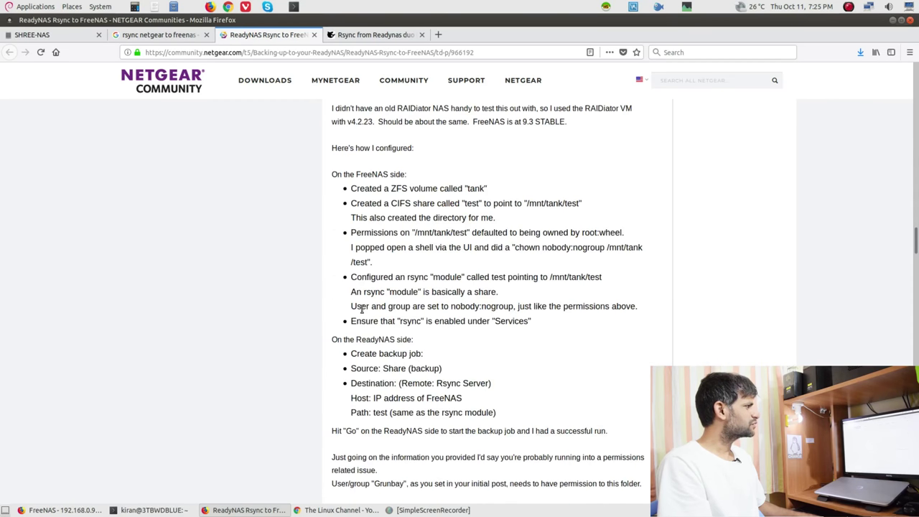
scroll(362, 309, "down", 5)
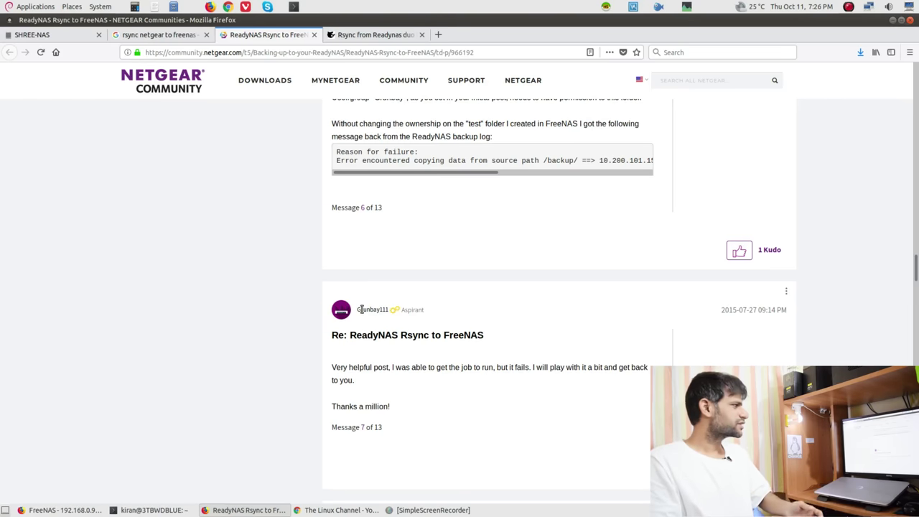
scroll(362, 310, "down", 20)
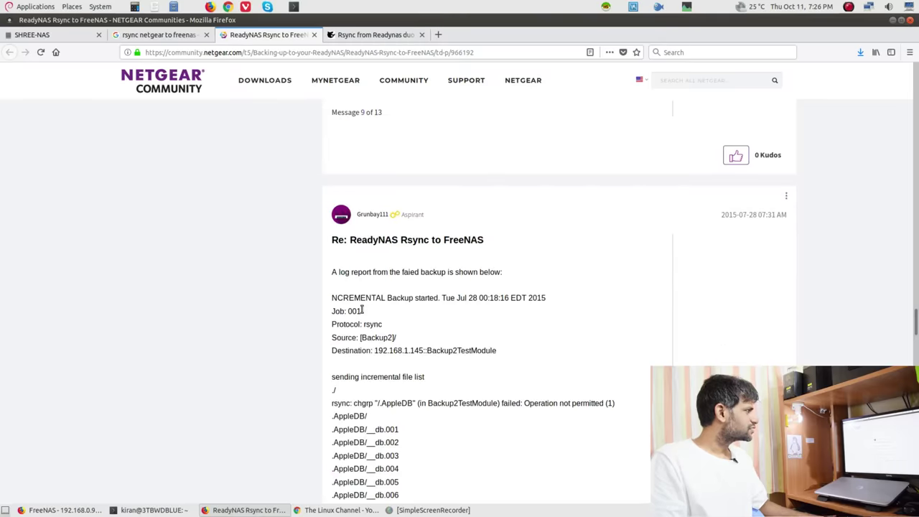
scroll(363, 310, "down", 12)
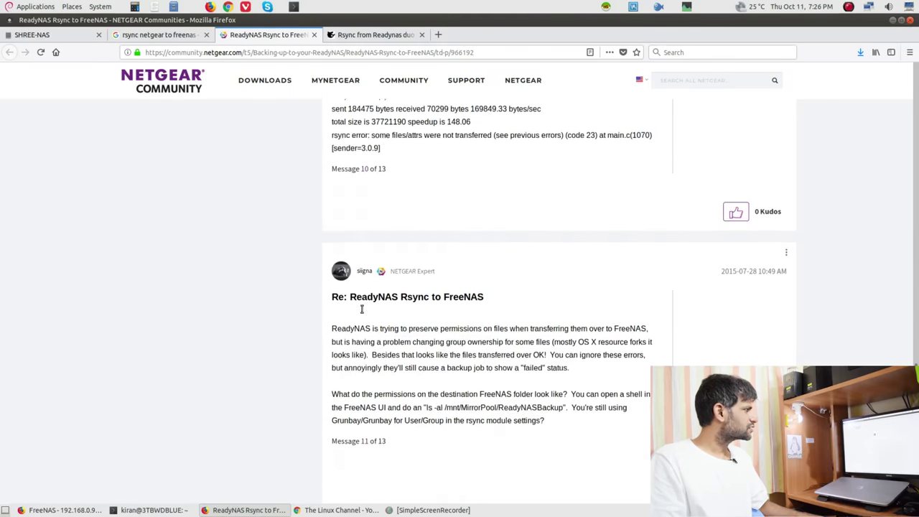
scroll(362, 310, "up", 20)
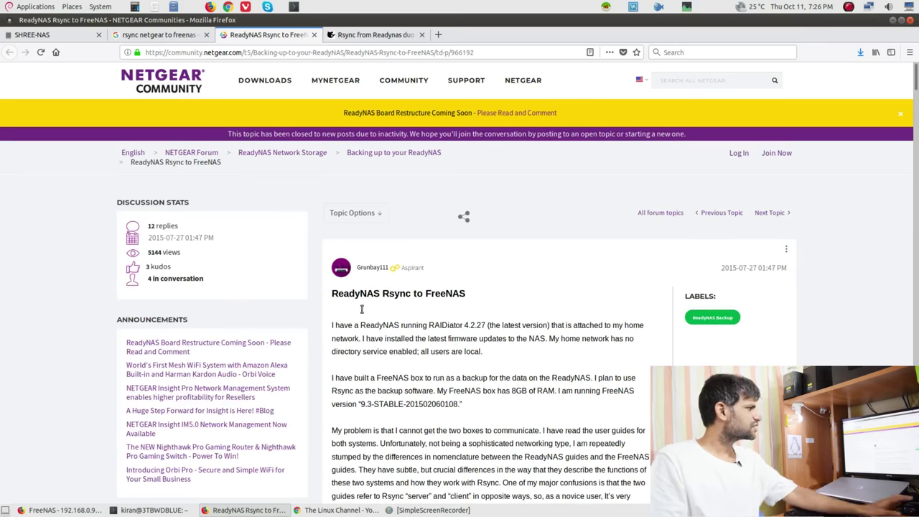
Read through the "Rsync from Readynas duo to Freenas" thread on the FreeNAS Community forum
left_click(368, 38)
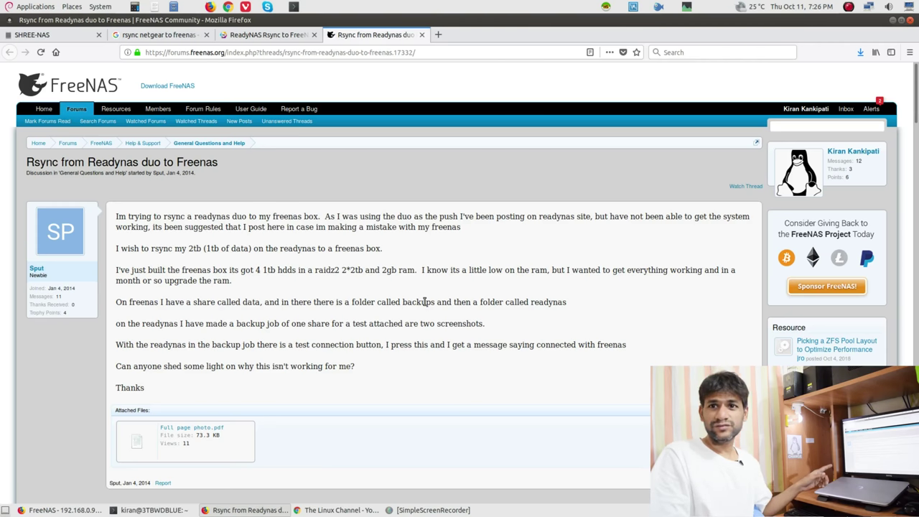
scroll(424, 302, "down", 15)
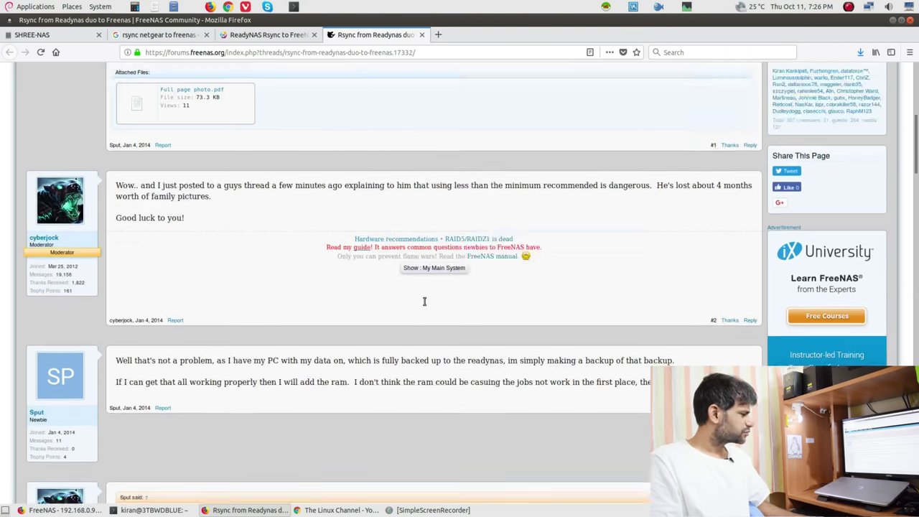
scroll(425, 306, "up", 15)
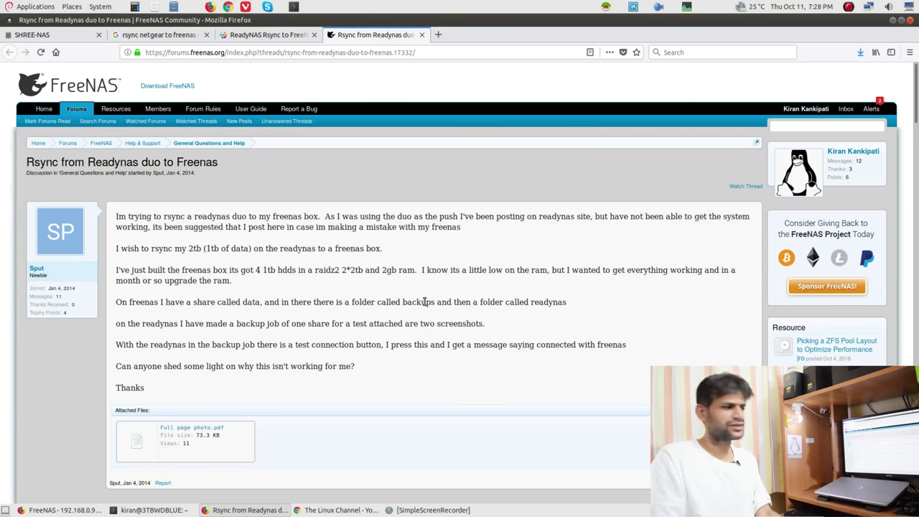
Return to the ReadyNAS admin page, discard the new backup job, and check the refreshed space consumption of the shares
left_click(77, 35)
left_click(641, 408)
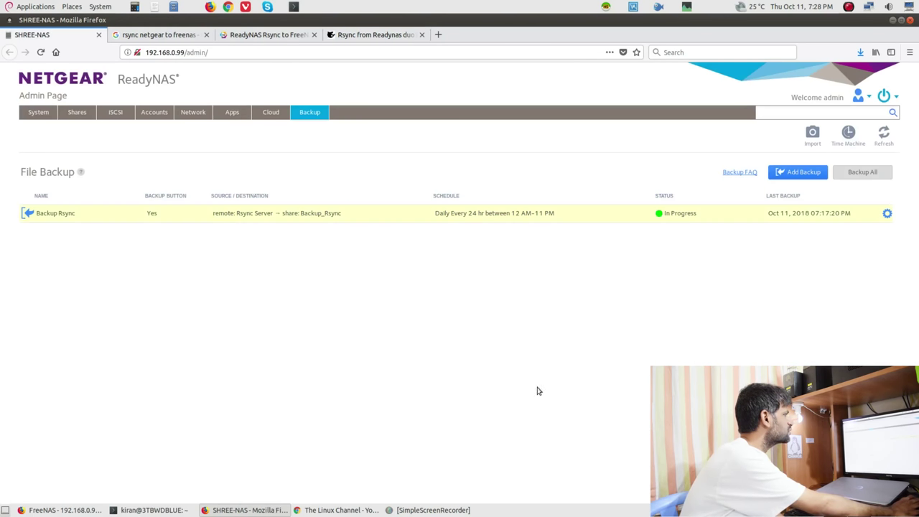
left_click(77, 113)
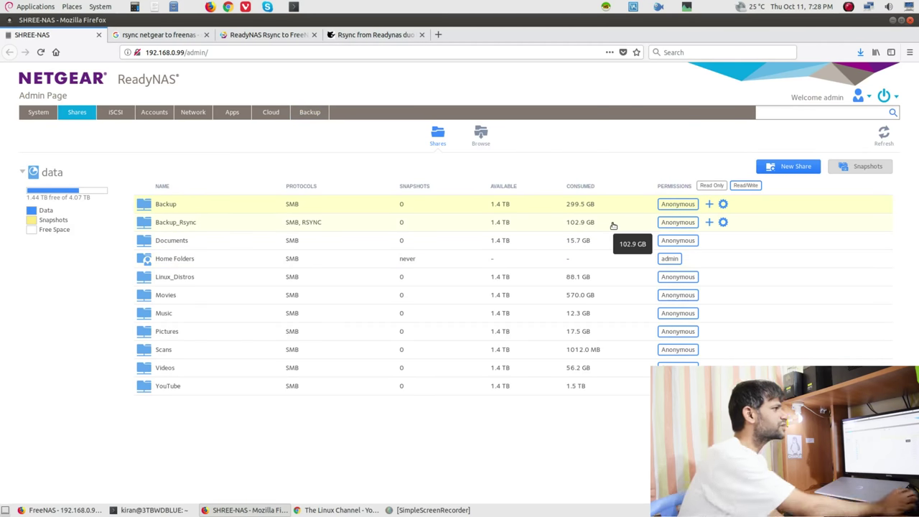
left_click(884, 132)
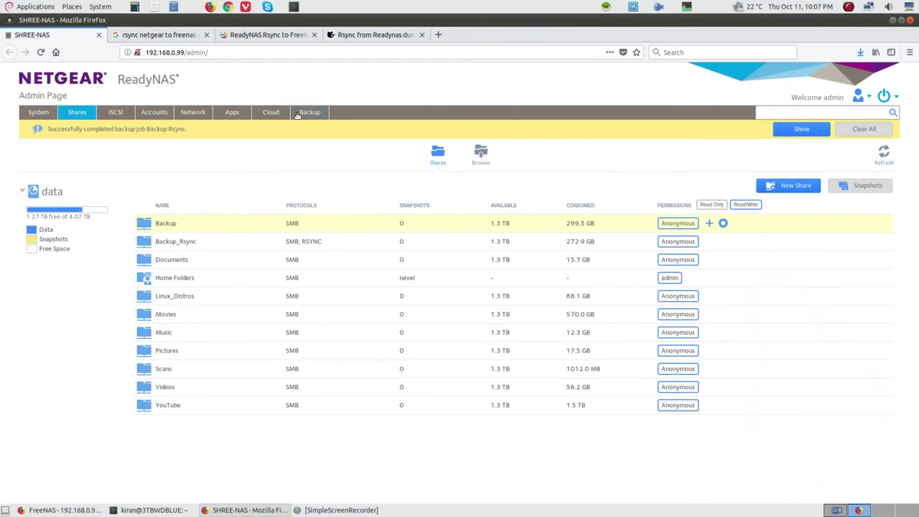
Review the log of the Backup Rsync job, including its start time, finish time and backup status, and close it unchanged
left_click(309, 113)
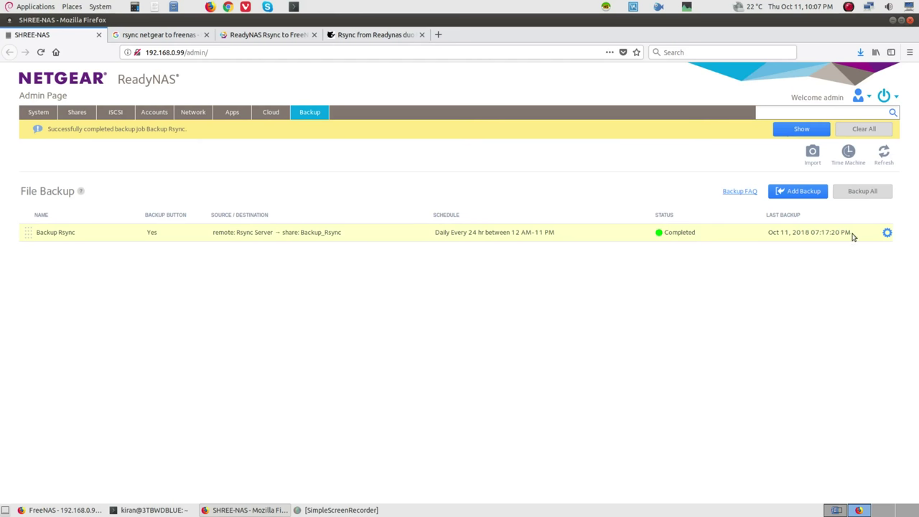
left_click(889, 233)
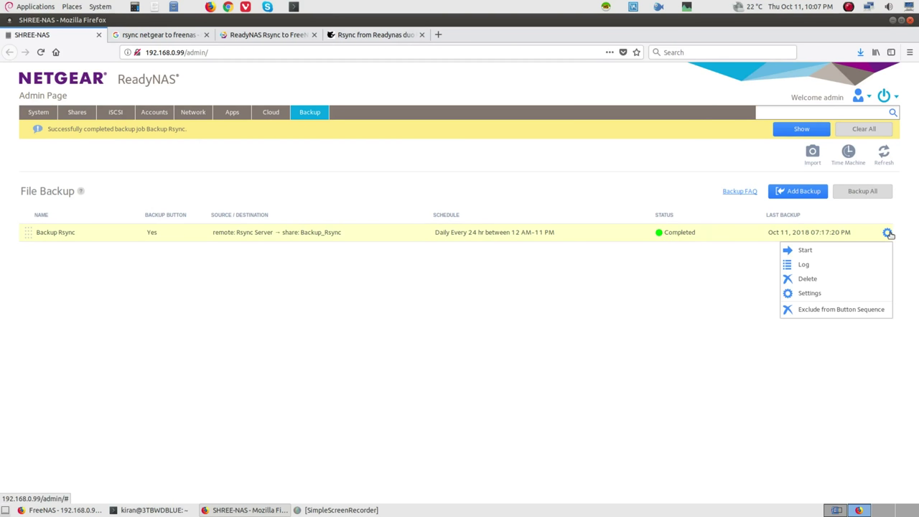
left_click(836, 264)
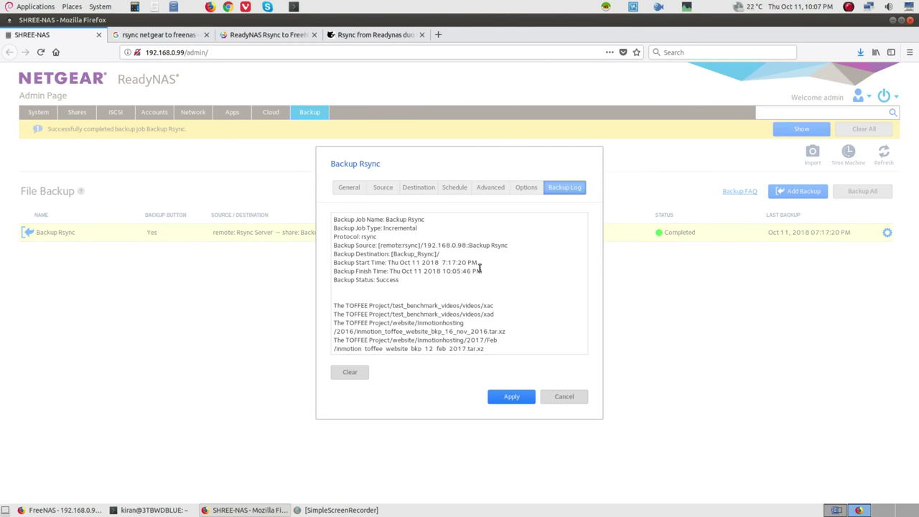
triple_click(360, 282)
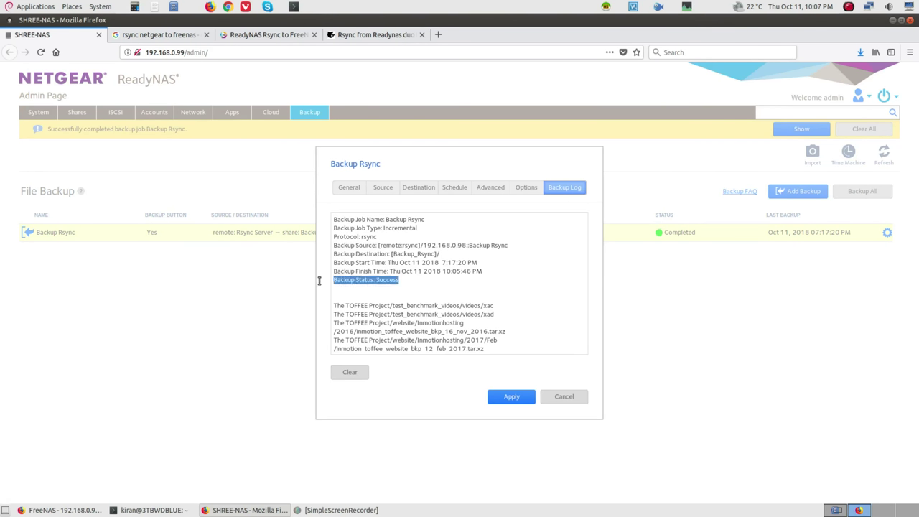
left_click(566, 397)
Refresh the ReadyNAS system logs and examine the latest entry for the Backup Rsync job
left_click(42, 114)
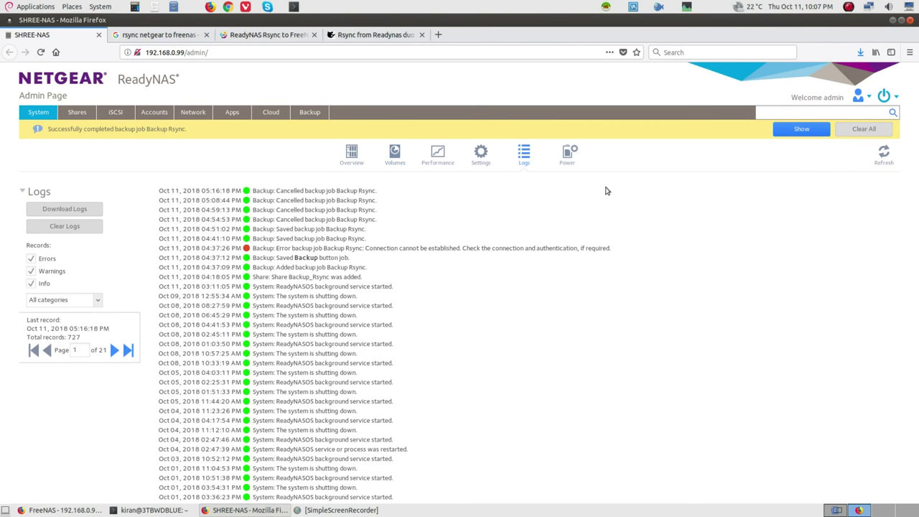
left_click(879, 159)
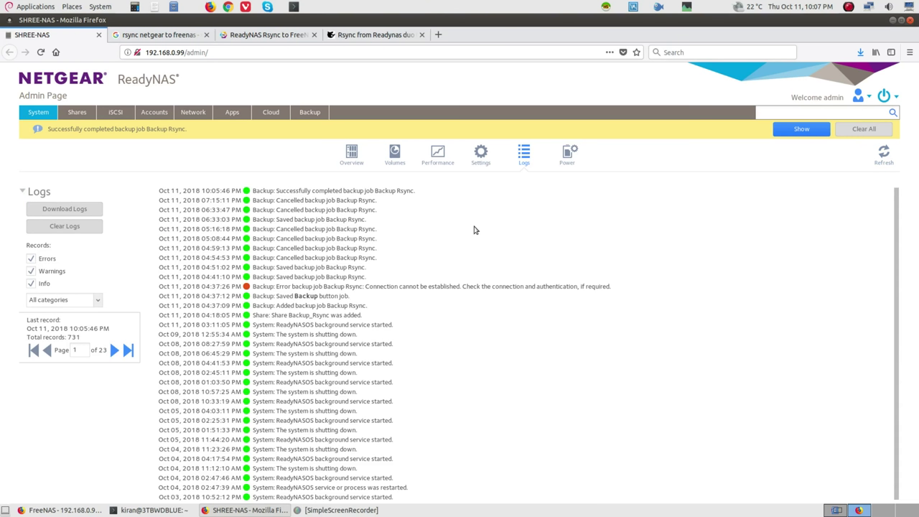
left_click_drag(425, 191, 268, 192)
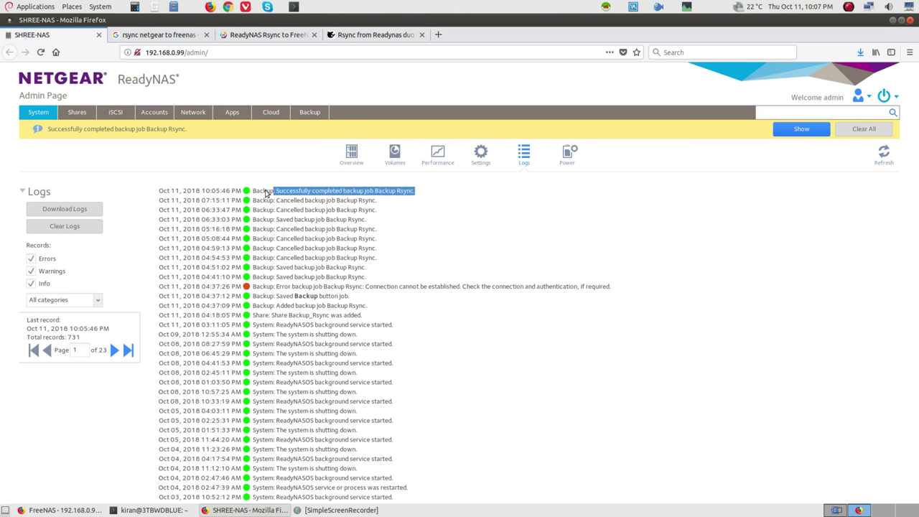
left_click(608, 201)
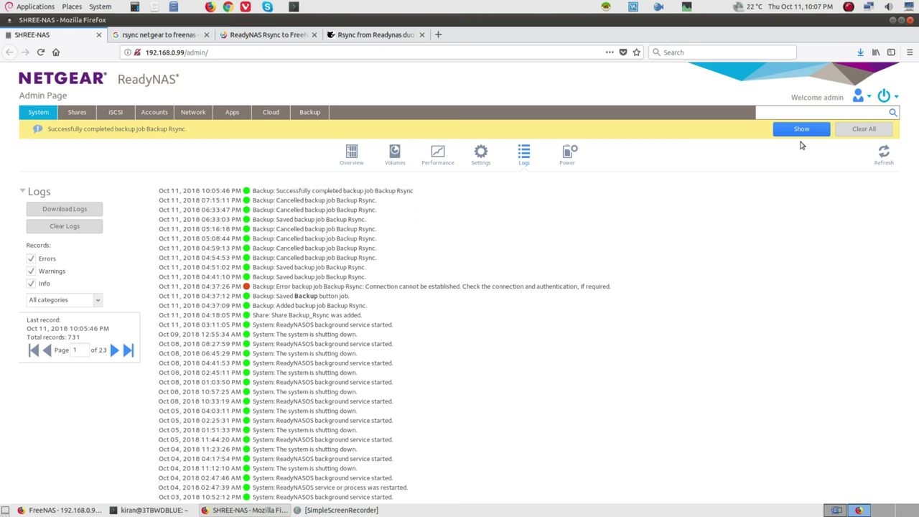
Review the alarm about the Backup Rsync job and clear all alarms on the ReadyNAS
left_click(822, 131)
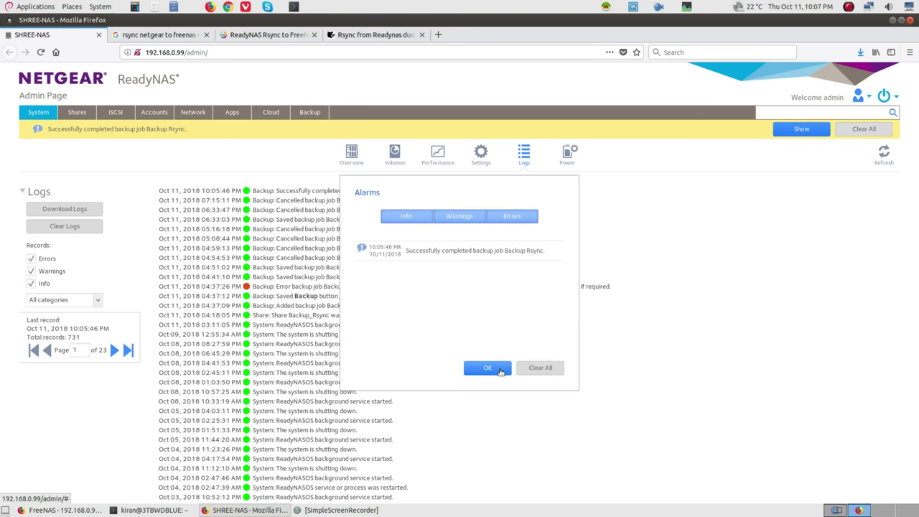
left_click(495, 370)
left_click(857, 131)
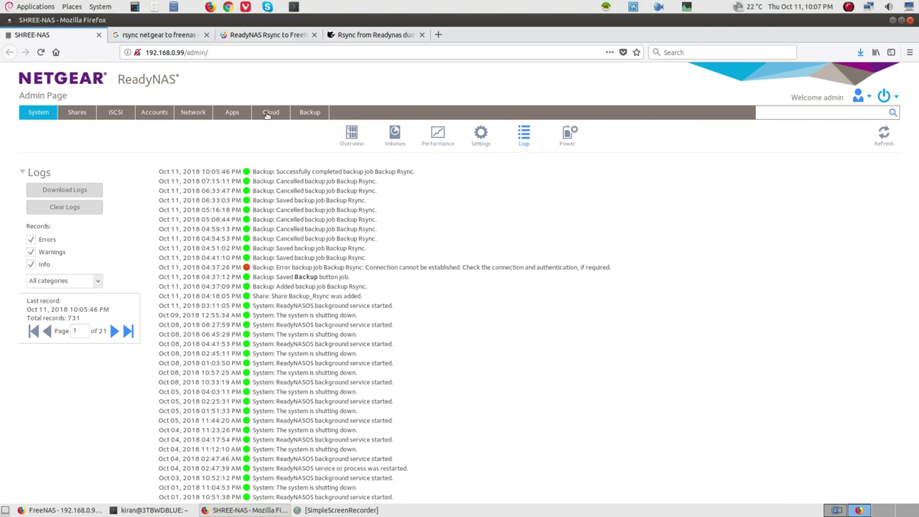
Compare the ReadyNAS Backup_Rsync share's consumed space with the used space of the FreeNAS Backup dataset in TITAN-NAS-BIG-POOL
left_click(76, 112)
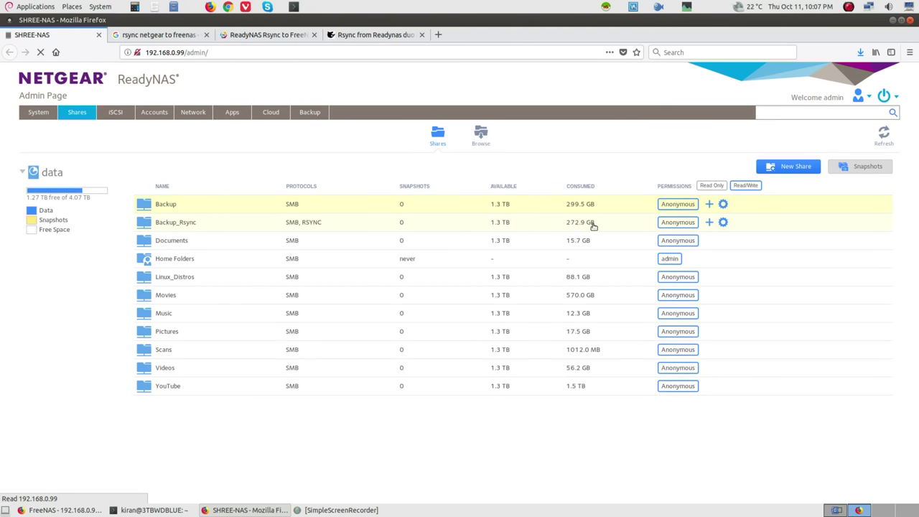
left_click(61, 510)
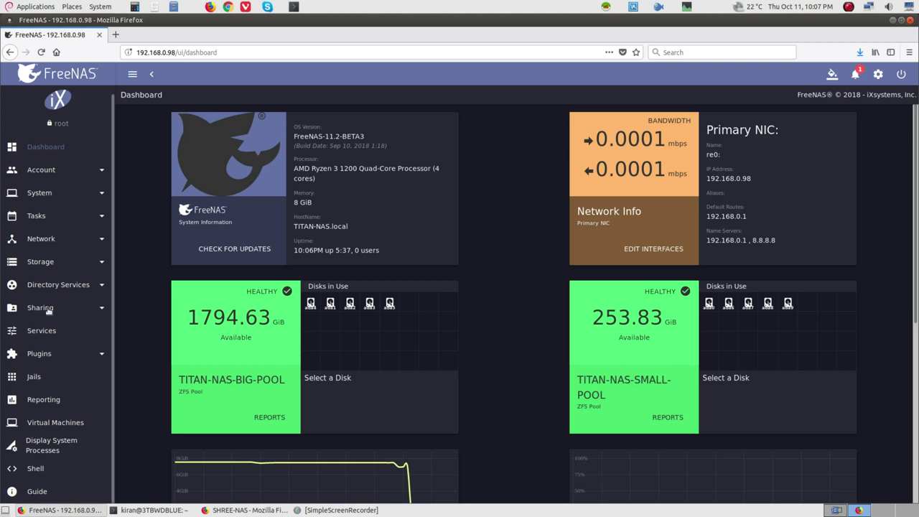
left_click(44, 264)
left_click(43, 285)
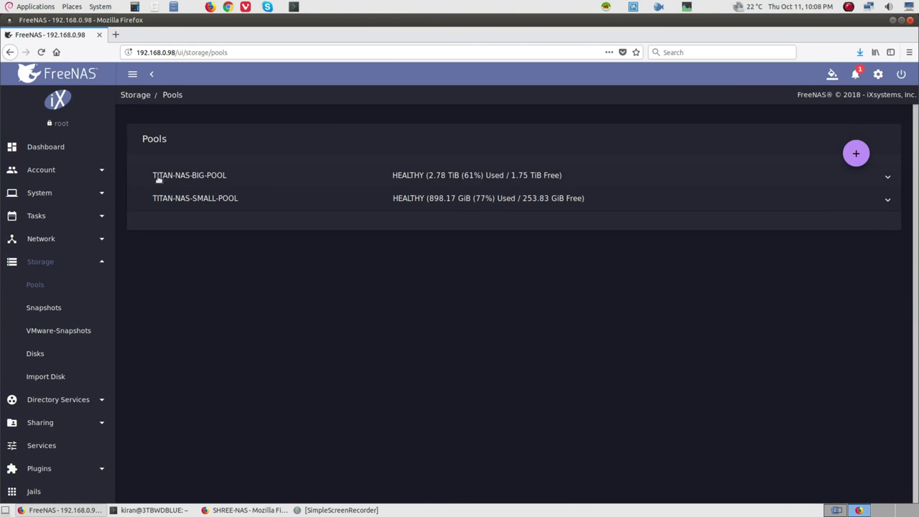
left_click(888, 177)
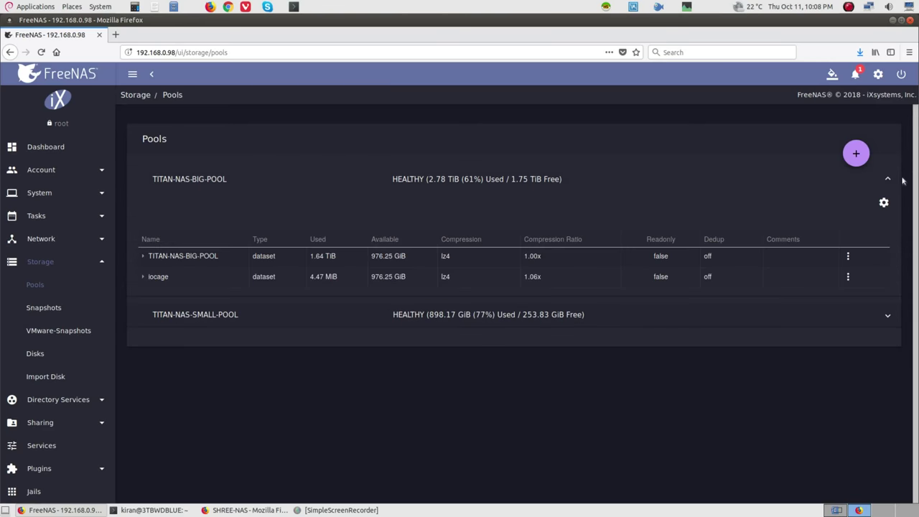
left_click(143, 256)
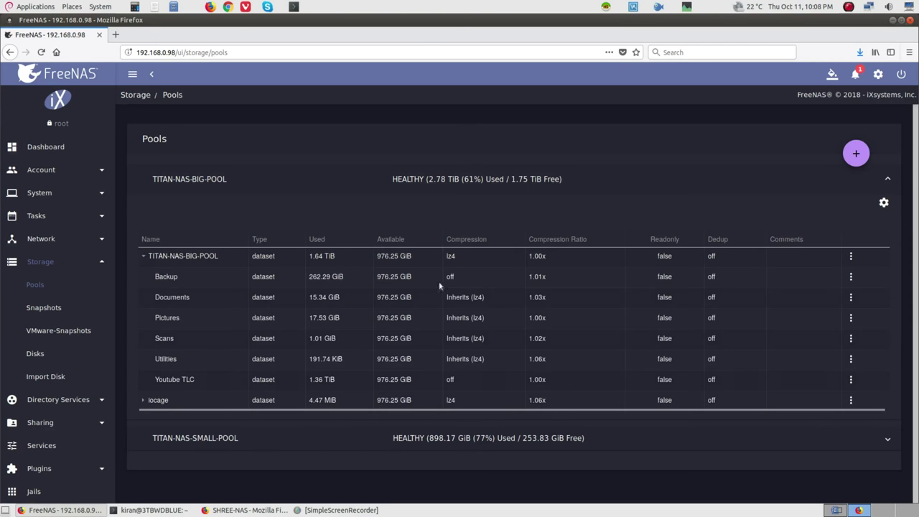
left_click_drag(306, 277, 327, 280)
left_click(330, 286)
left_click(248, 510)
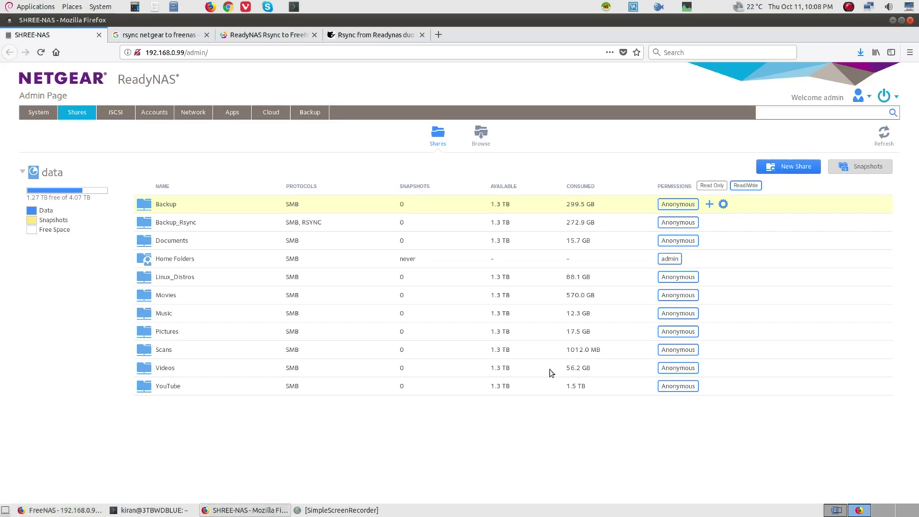
left_click(613, 228)
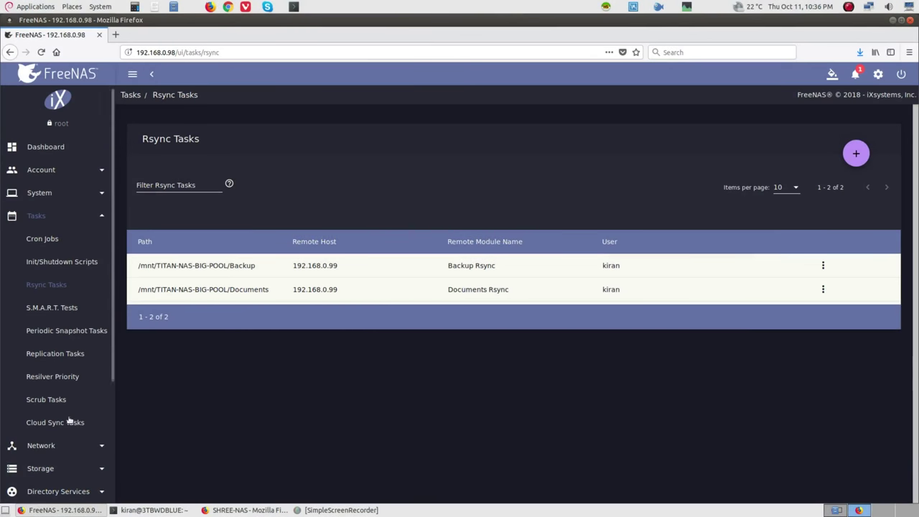
Open the Documents Rsync module of the FreeNAS Rsync service for editing and review its path, access mode, user and group
scroll(70, 424, "down", 2)
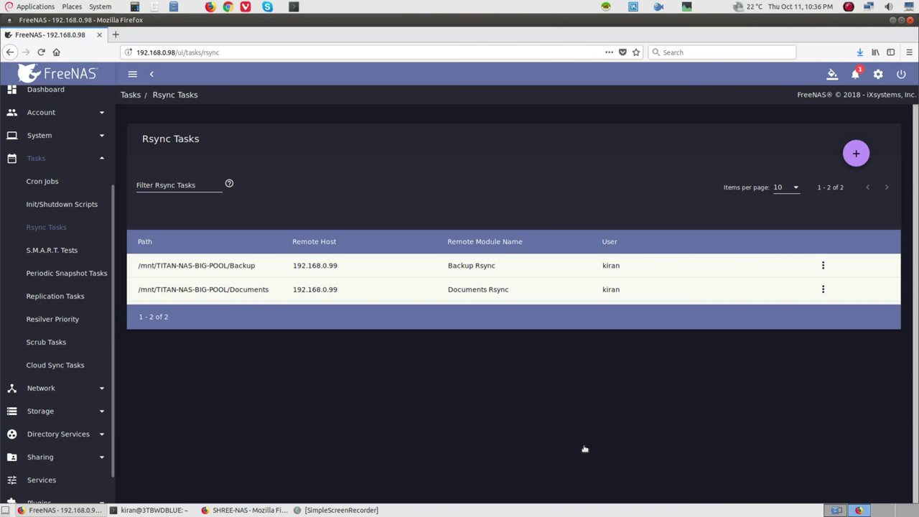
scroll(724, 422, "down", 2)
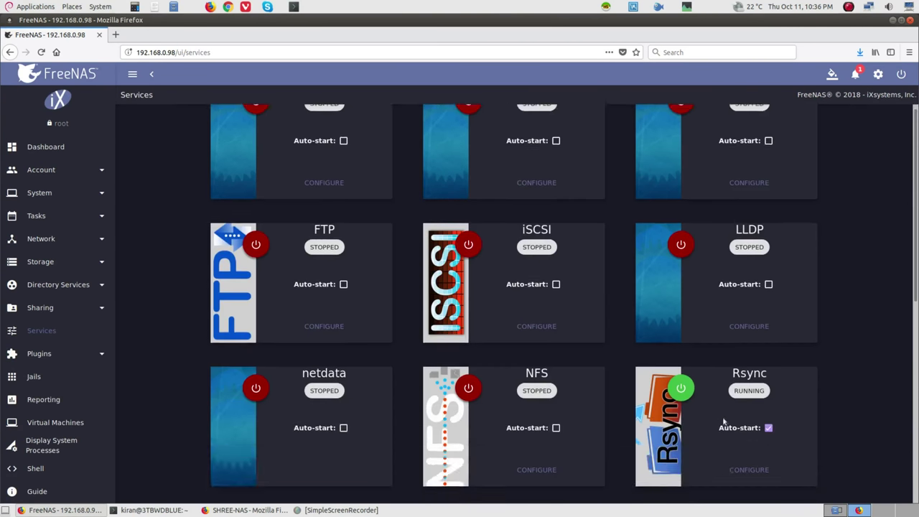
left_click(747, 470)
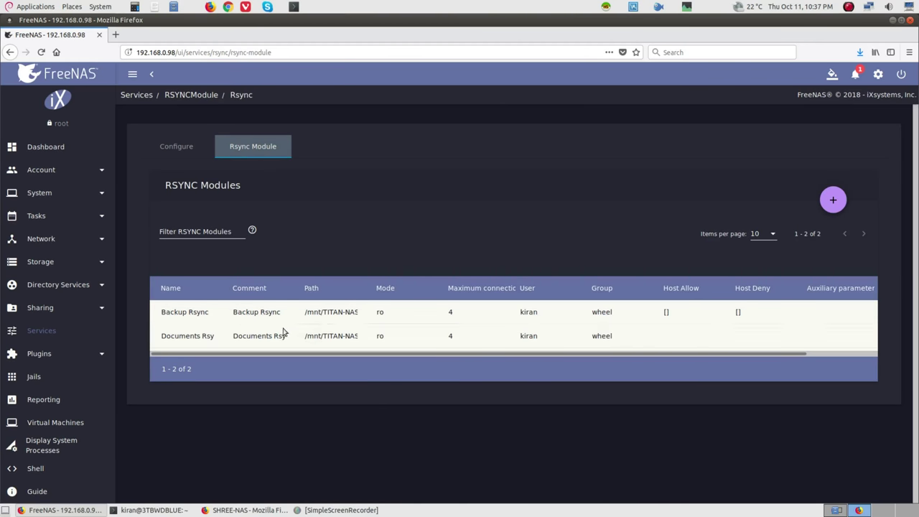
scroll(833, 337, "right", 2)
left_click(840, 336)
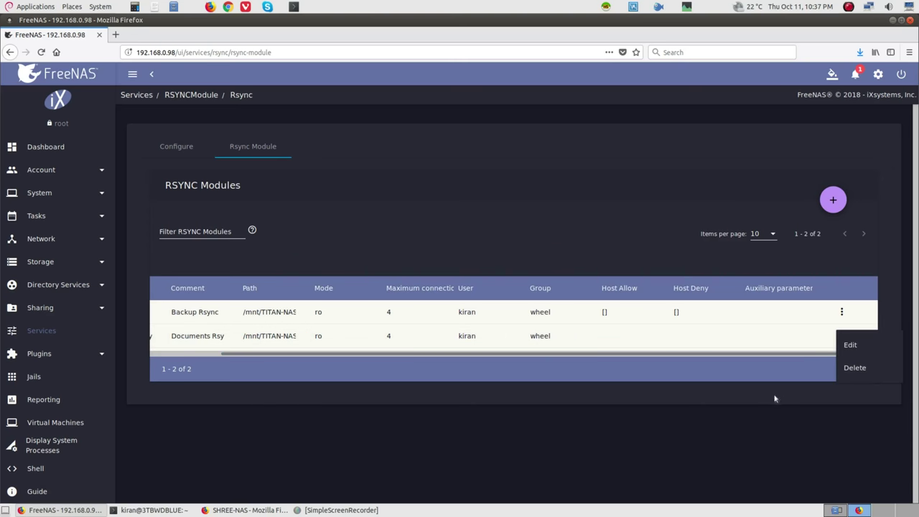
left_click(850, 345)
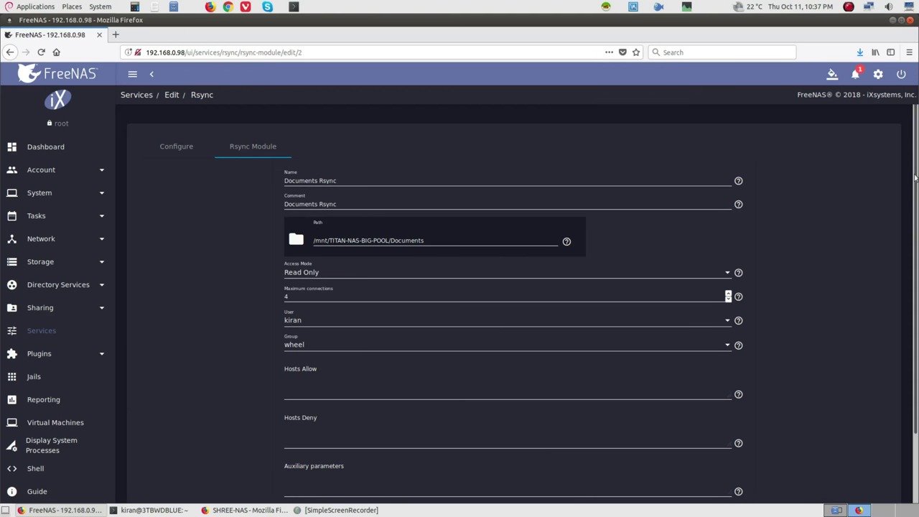
scroll(915, 216, "down", 2)
scroll(915, 257, "up", 2)
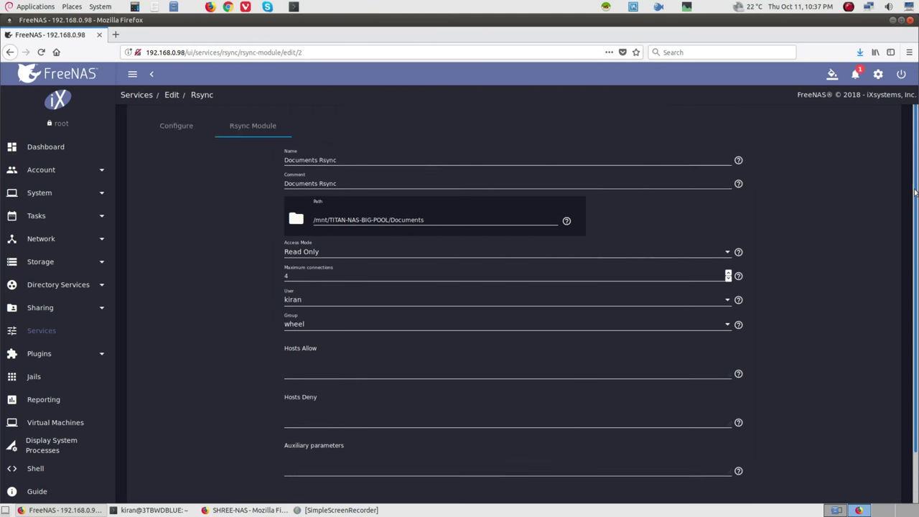
Review the FreeNAS rsync task for the Documents dataset, leave it without saving, and switch back to the ReadyNAS backup jobs
left_click(44, 213)
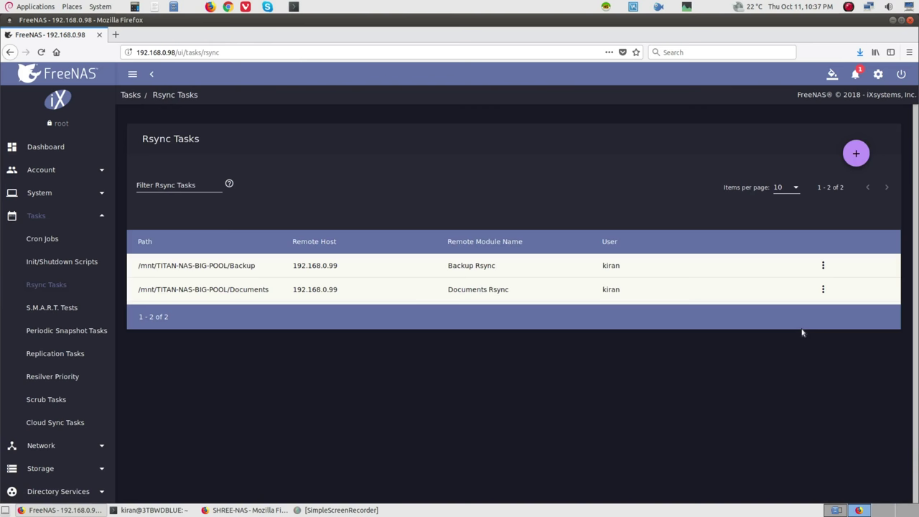
left_click(824, 290)
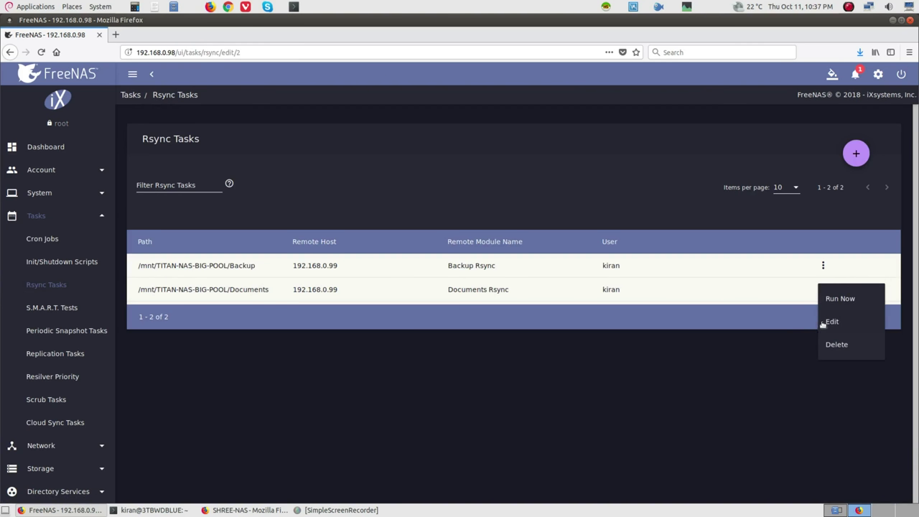
left_click(824, 323)
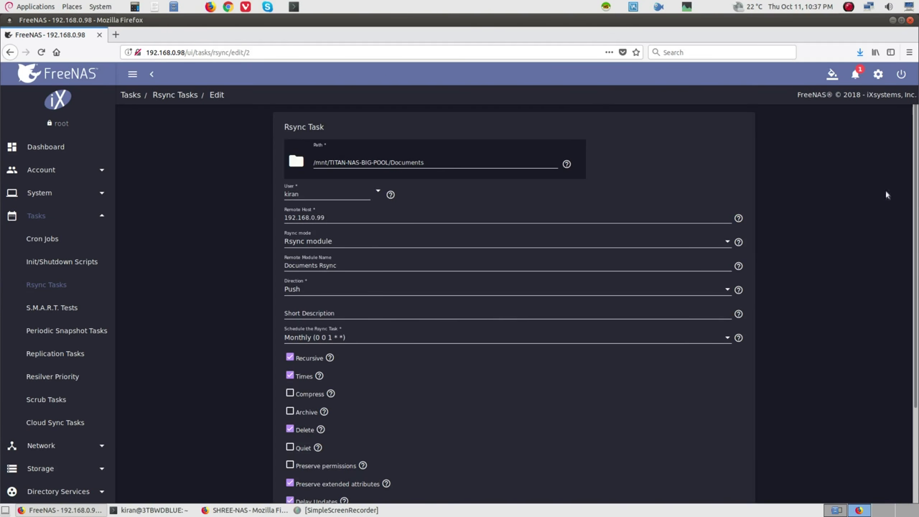
left_click_drag(915, 211, 911, 274)
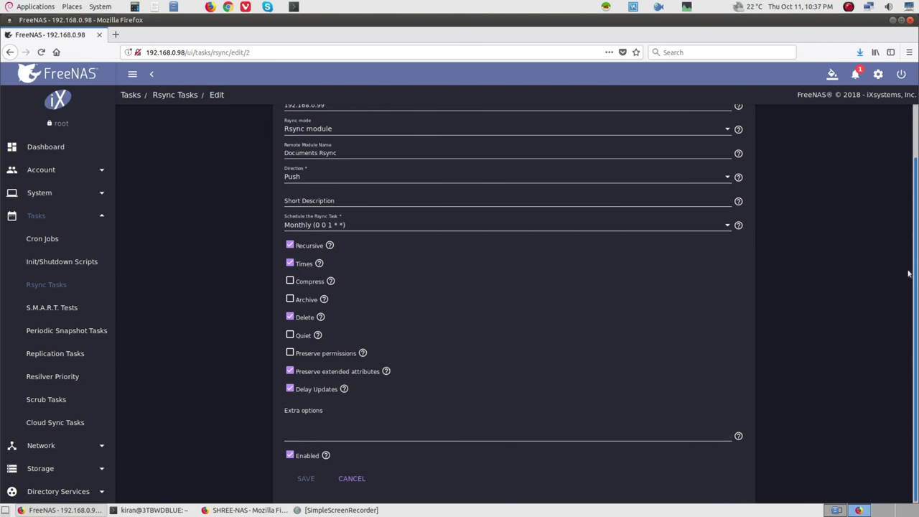
left_click(352, 480)
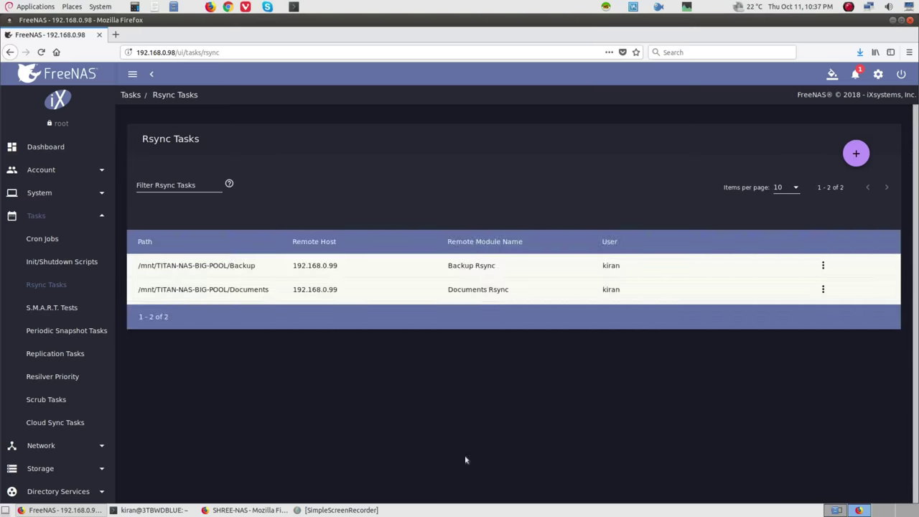
left_click(262, 510)
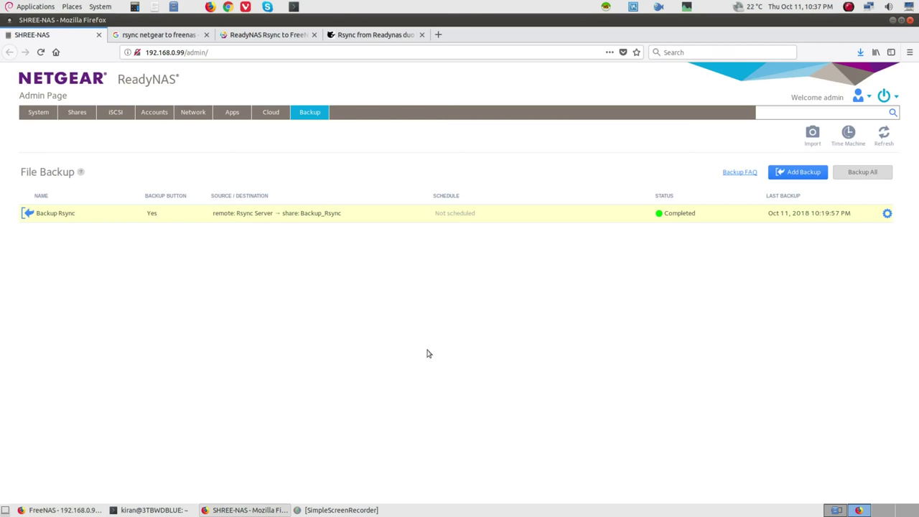
Begin a new backup job with remote Rsync Server 192.168.0.98 as the source and Documents as its share
left_click(794, 177)
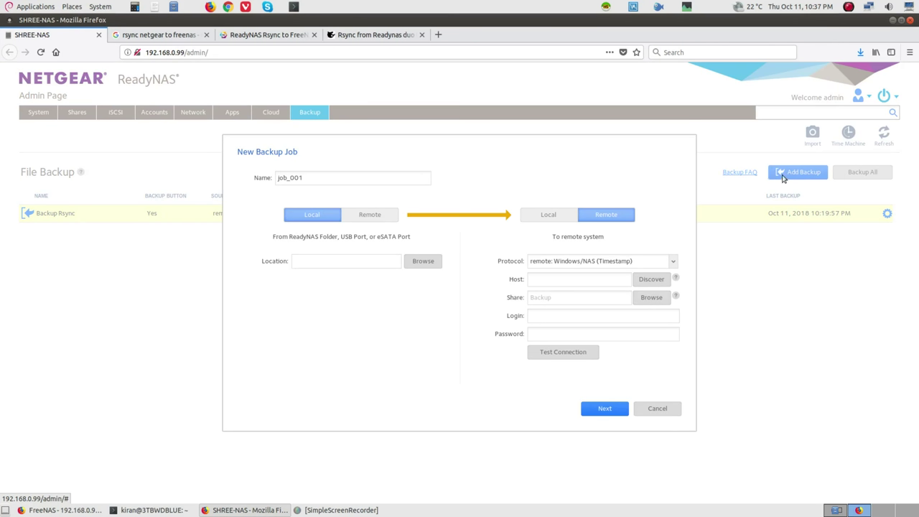
left_click(362, 217)
left_click(381, 261)
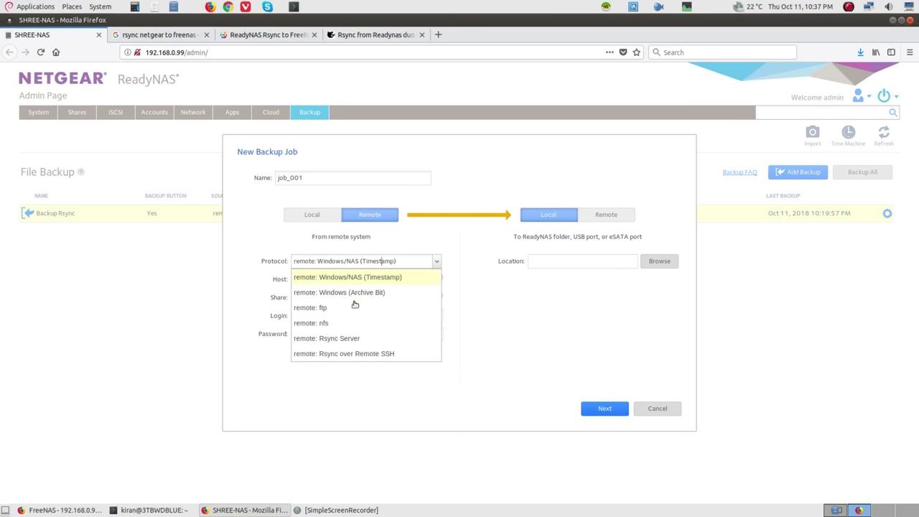
left_click(348, 339)
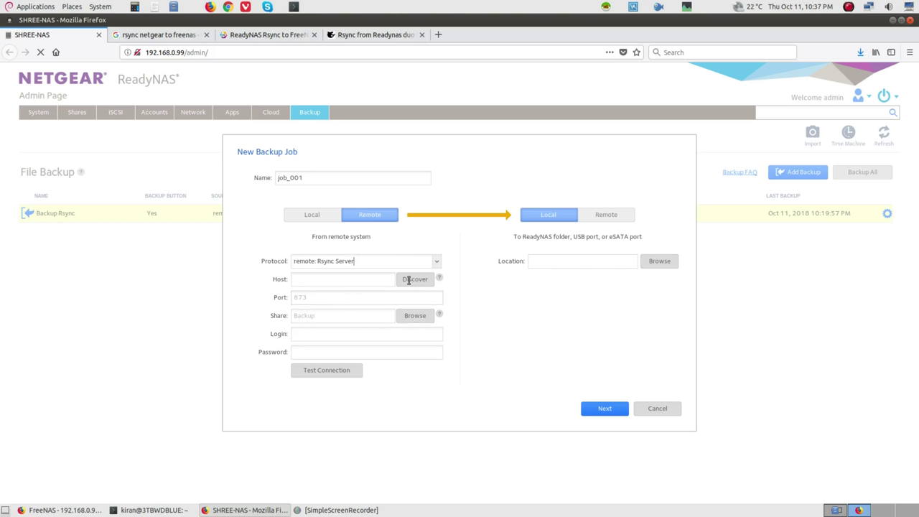
left_click(384, 280)
type("192.168.0.98")
left_click(410, 316)
left_click(395, 229)
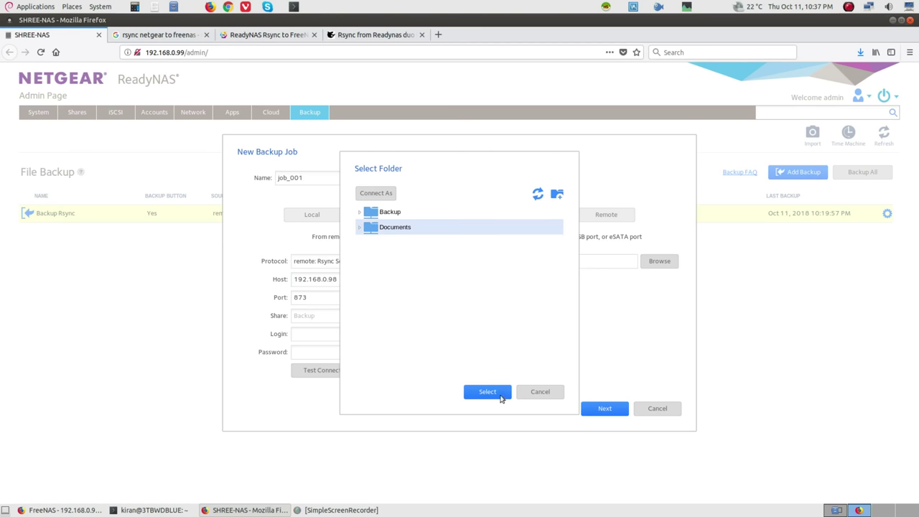
left_click(501, 397)
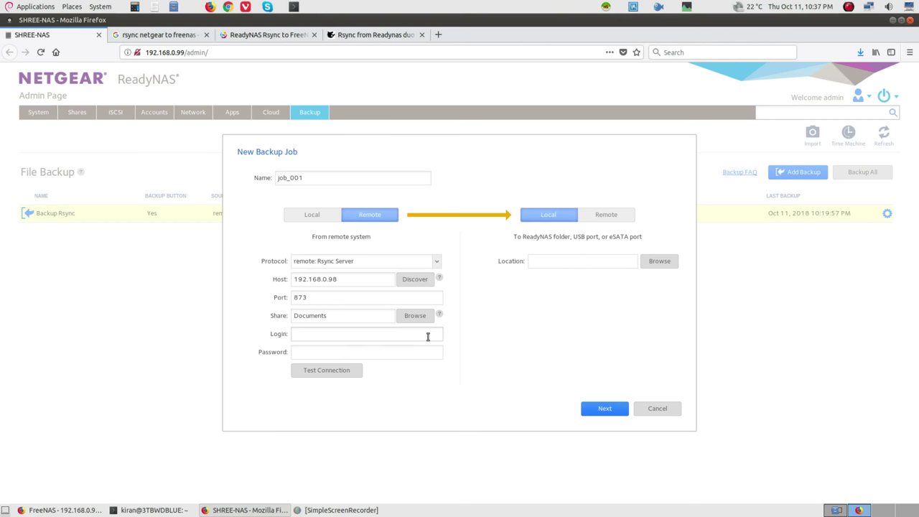
Try to expand the Documents share of the source server, and select that share again
left_click(416, 316)
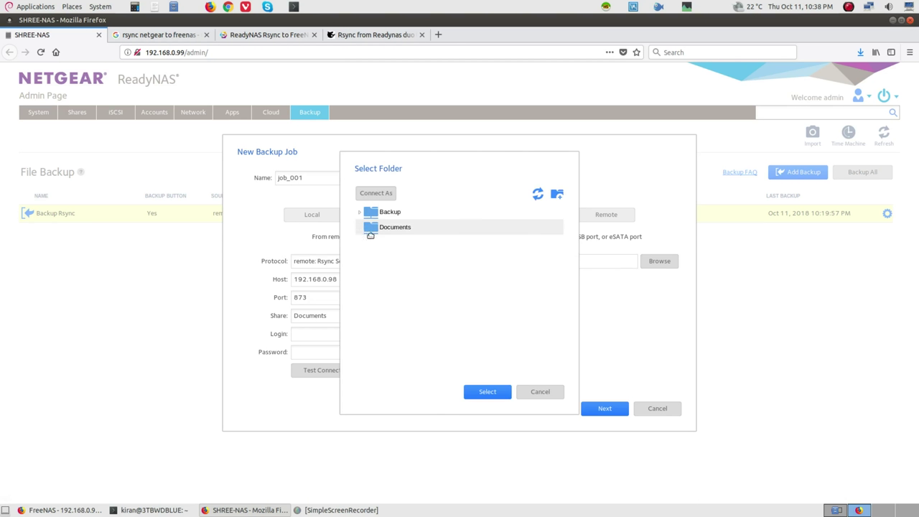
left_click(370, 230)
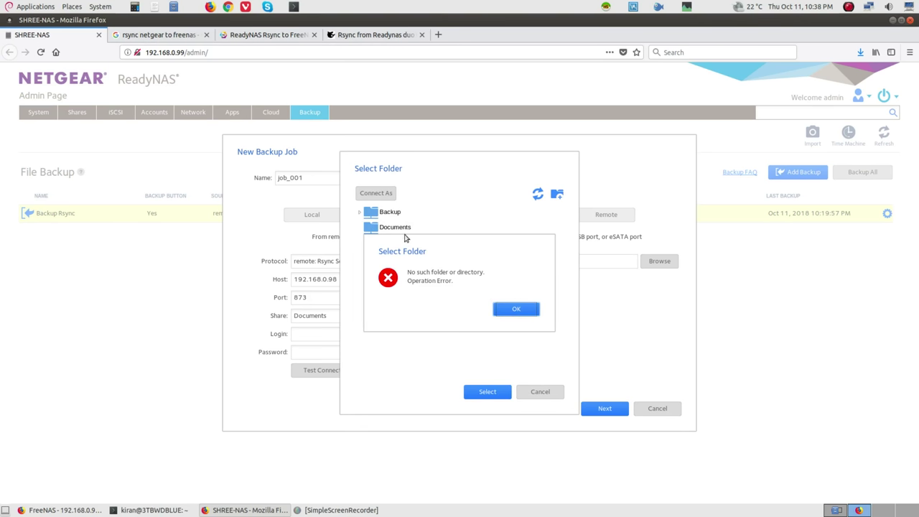
left_click(525, 316)
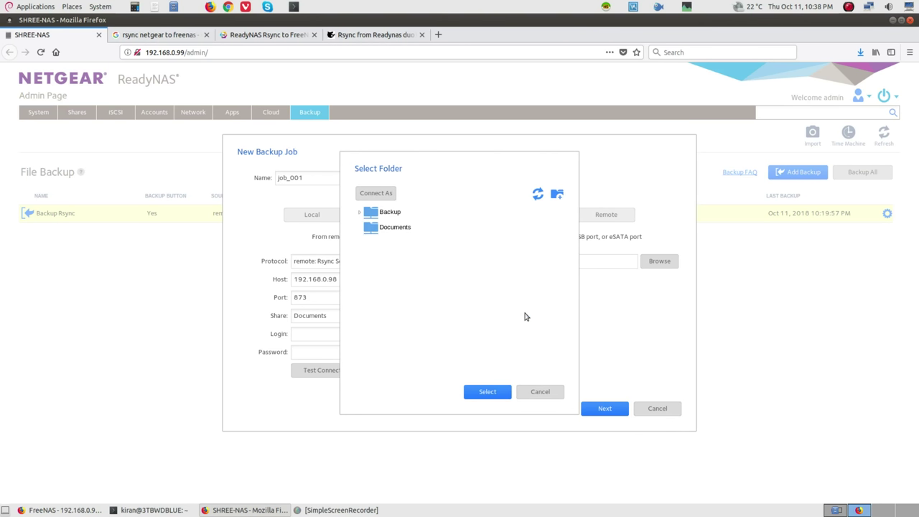
left_click(398, 228)
left_click(487, 392)
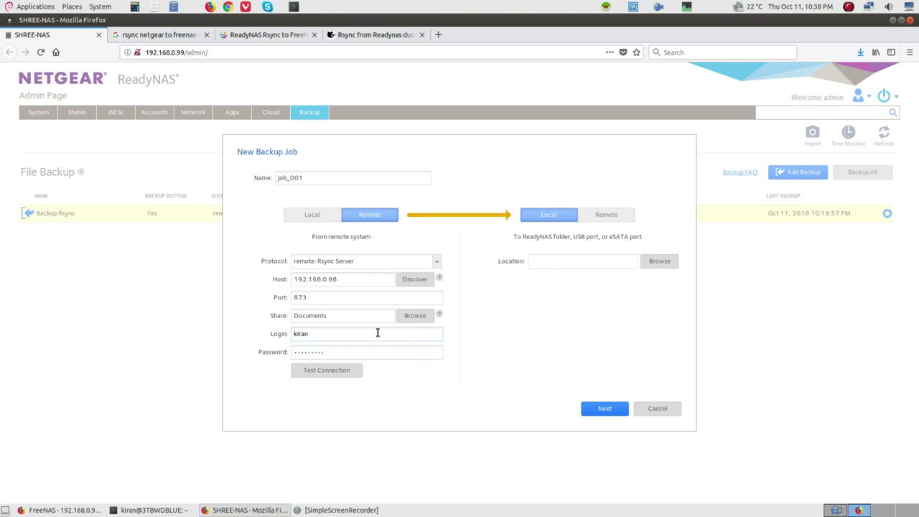
Enter the source server's login name and password, and choose /data/Documents_Rsync as the local destination
type("*")
left_click(548, 262)
left_click(652, 262)
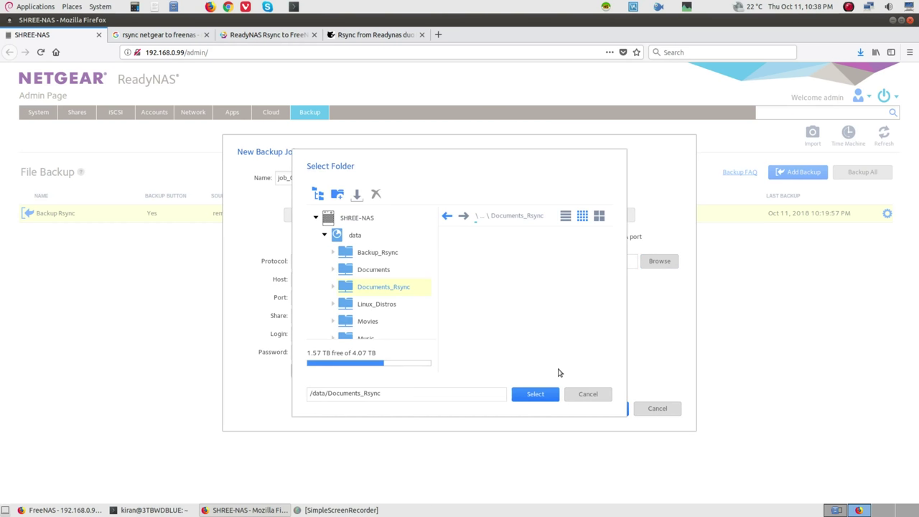
left_click(551, 395)
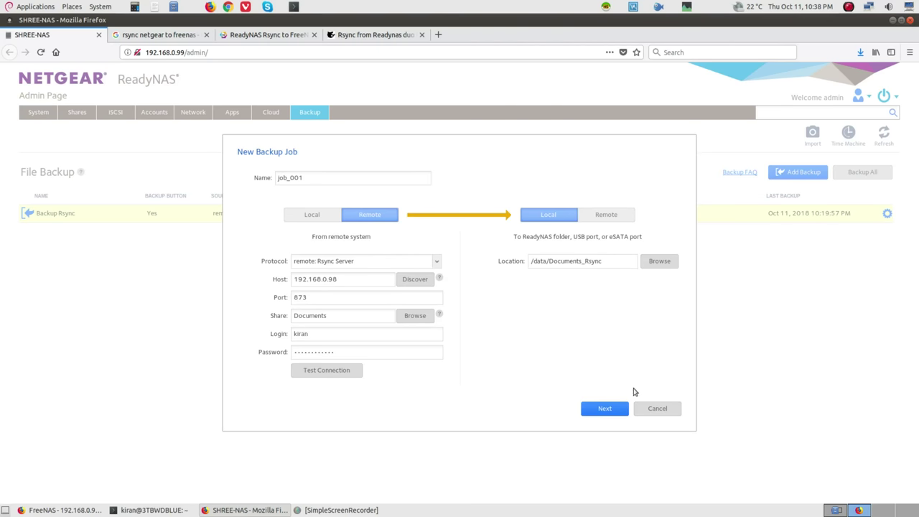
Finish the job with scheduling disabled and destination contents removed before full backup, and include it in the physical Backup button
left_click(625, 410)
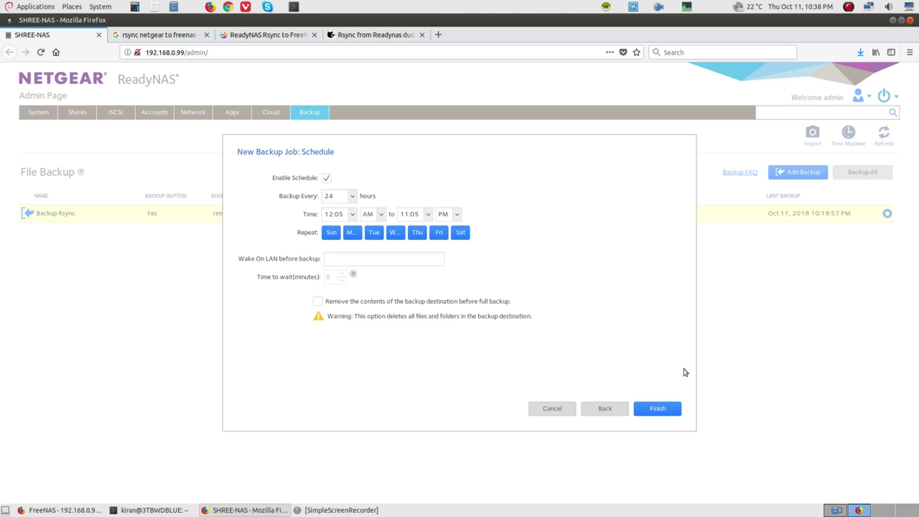
left_click(326, 178)
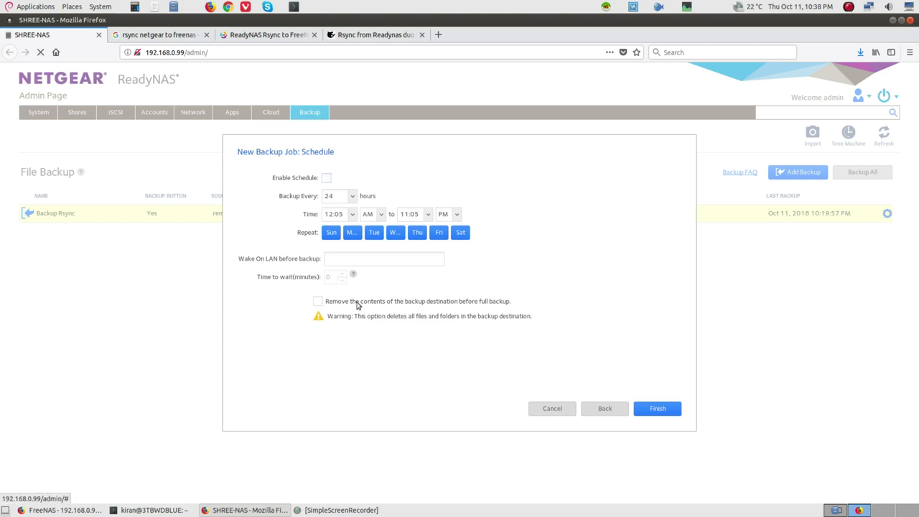
left_click(317, 302)
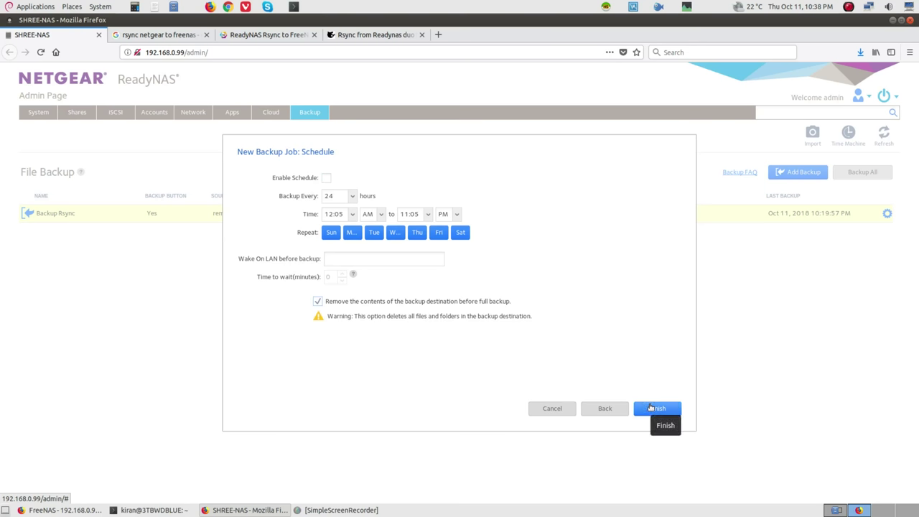
left_click(651, 408)
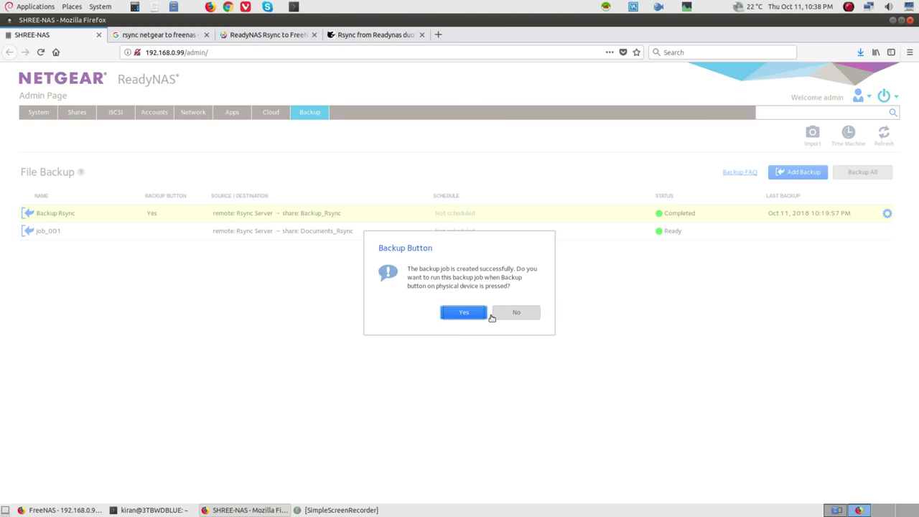
left_click(478, 318)
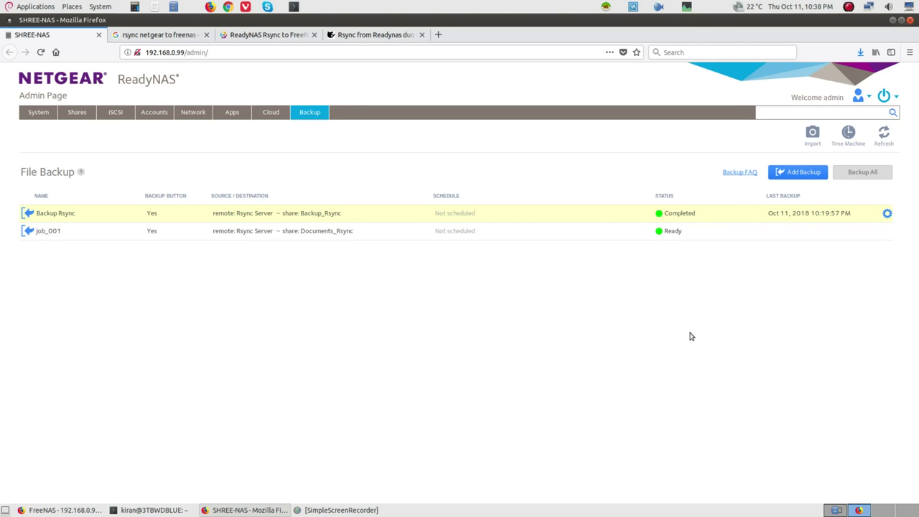
Try to run the newly created job_001 backup job
mouse_move(696, 238)
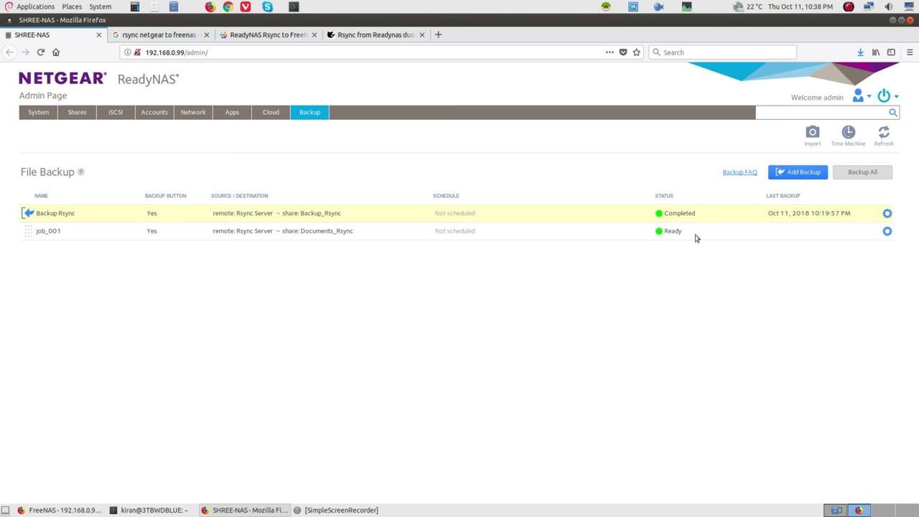
left_click(887, 232)
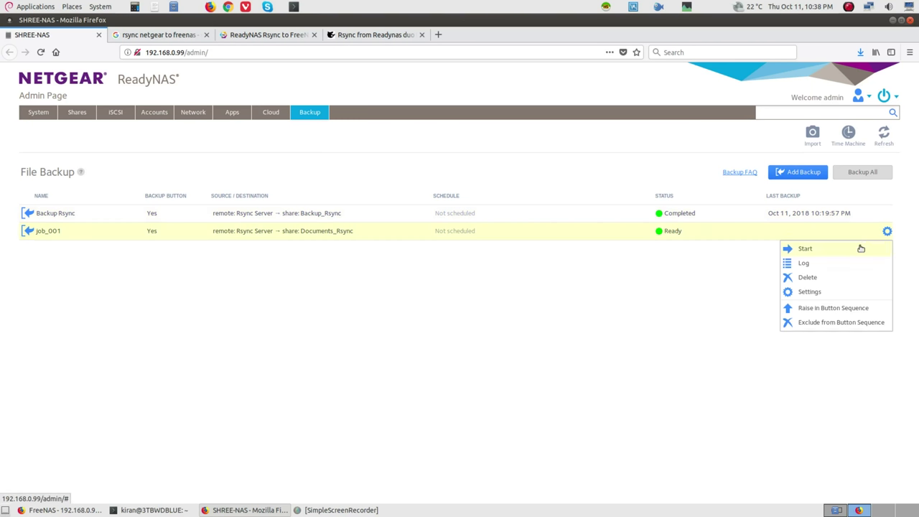
left_click(862, 247)
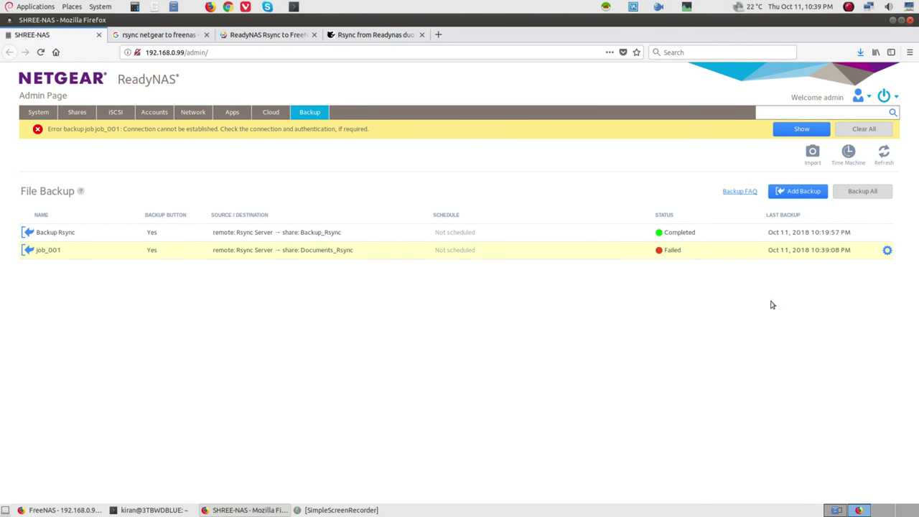
Rename job_001 to Documents Rsync, check its source settings and apply the change
left_click(887, 251)
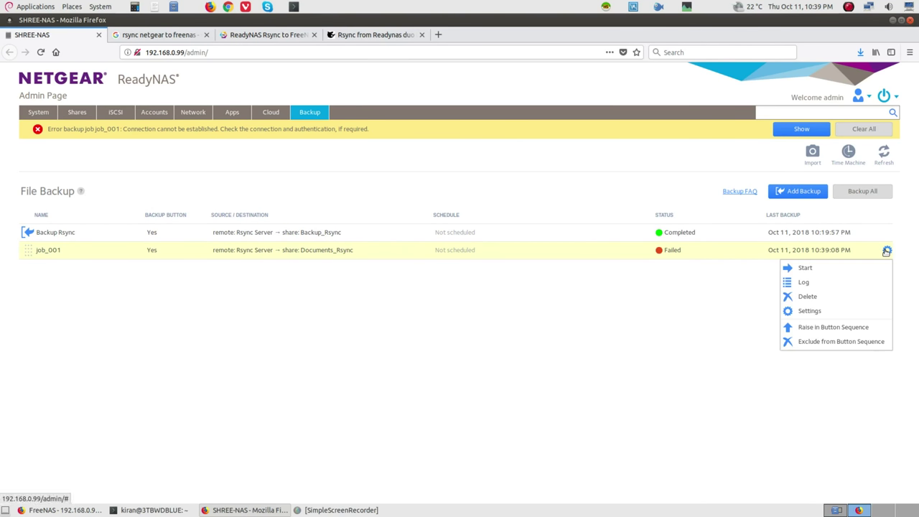
left_click(819, 314)
left_click_drag(427, 222, 373, 221)
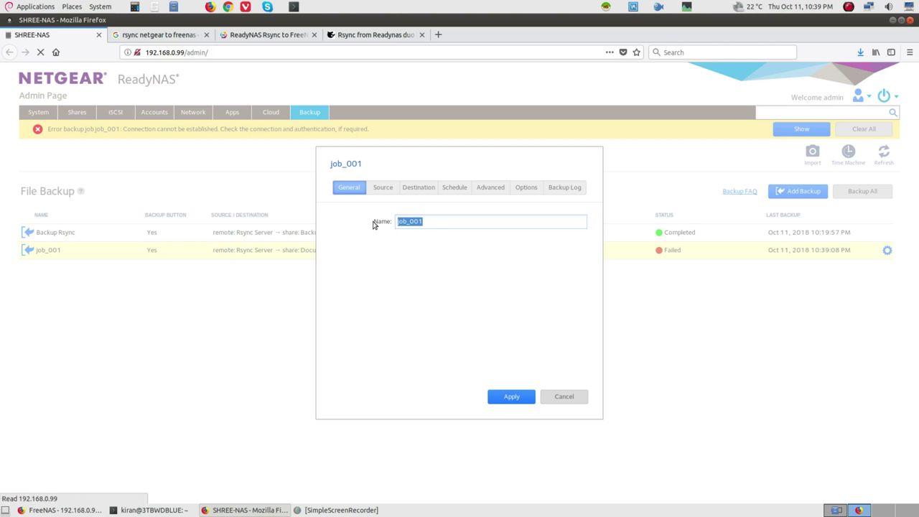
type("Documents")
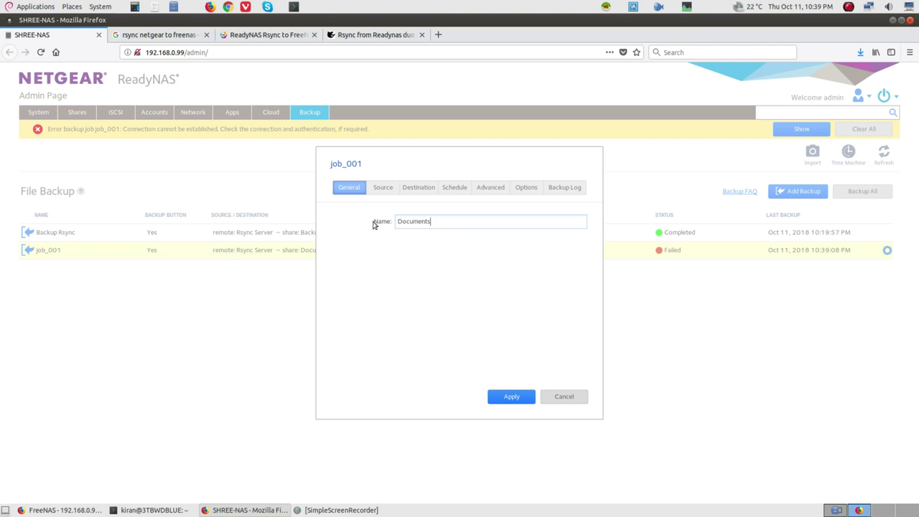
type(" Rsync")
left_click(381, 188)
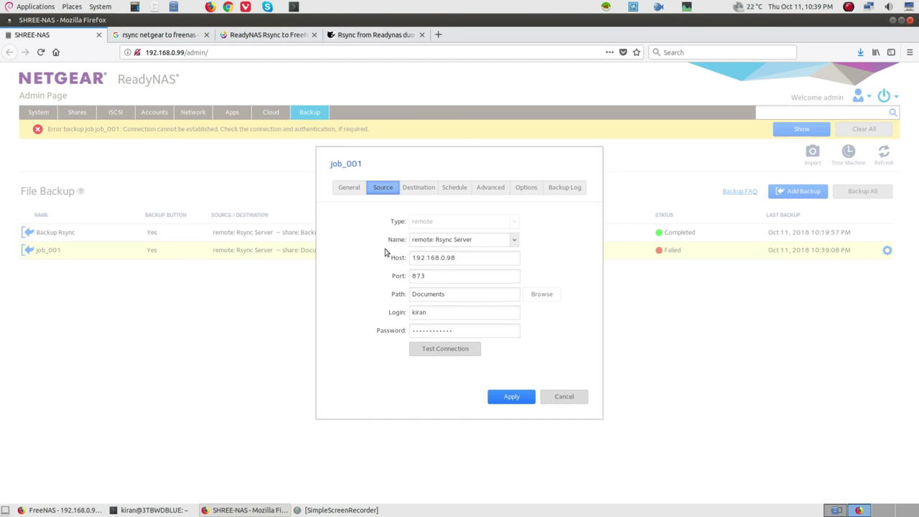
left_click(460, 293)
left_click(505, 395)
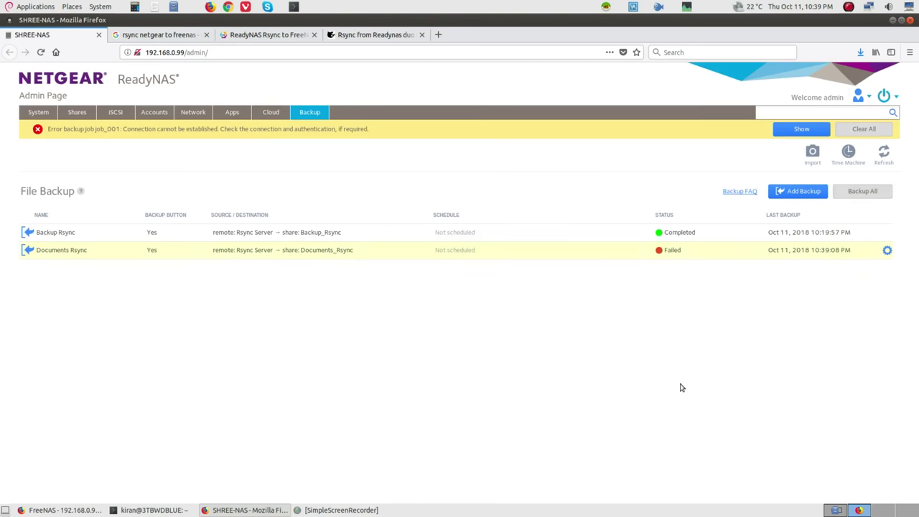
Review the source path of the Backup Rsync job and leave its settings without saving
left_click(887, 232)
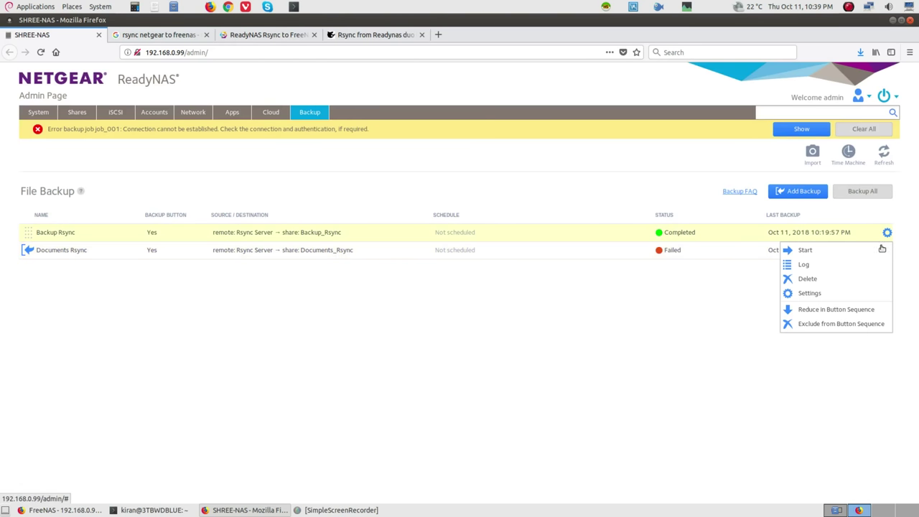
left_click(861, 292)
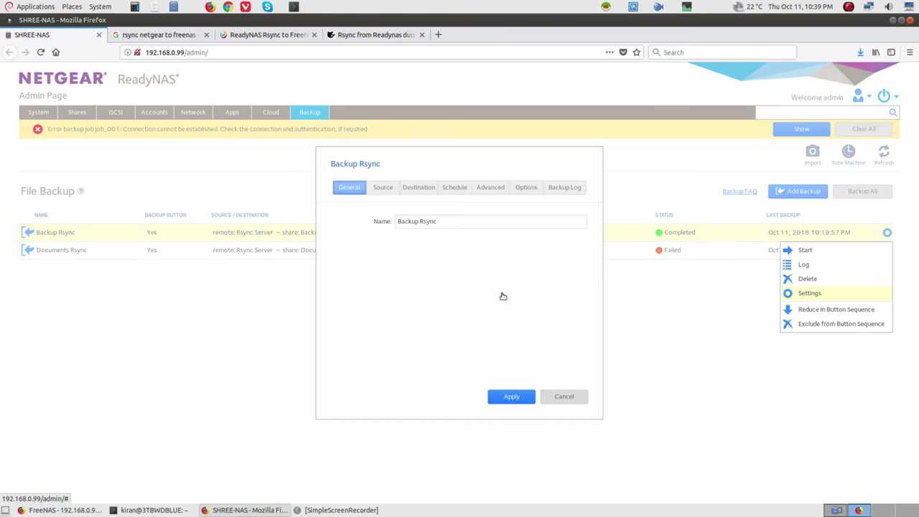
left_click(383, 187)
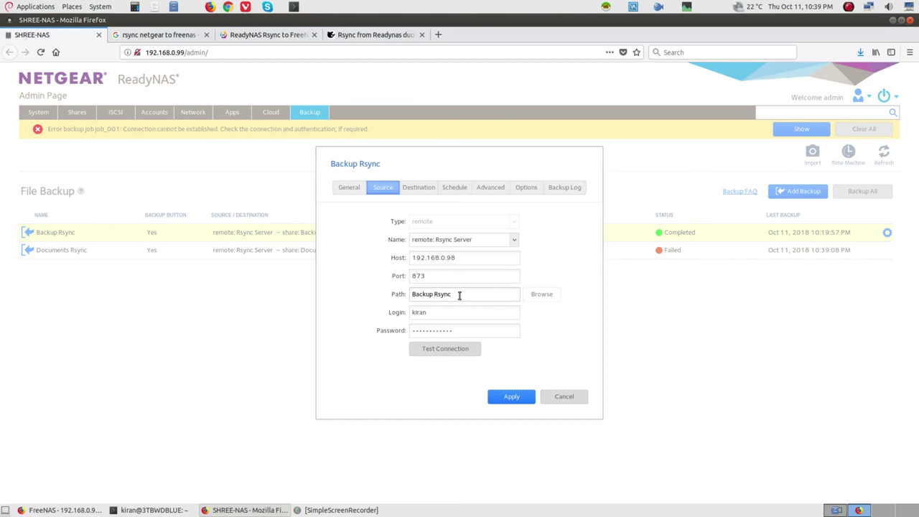
double_click(442, 295)
left_click(565, 398)
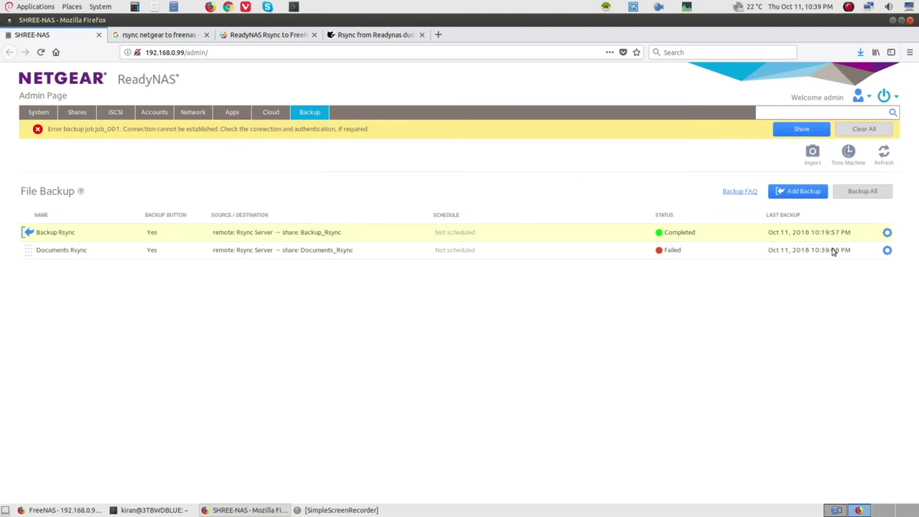
Set the source path of the Documents Rsync job to Documents Rsync, apply it and start the backup
left_click(888, 250)
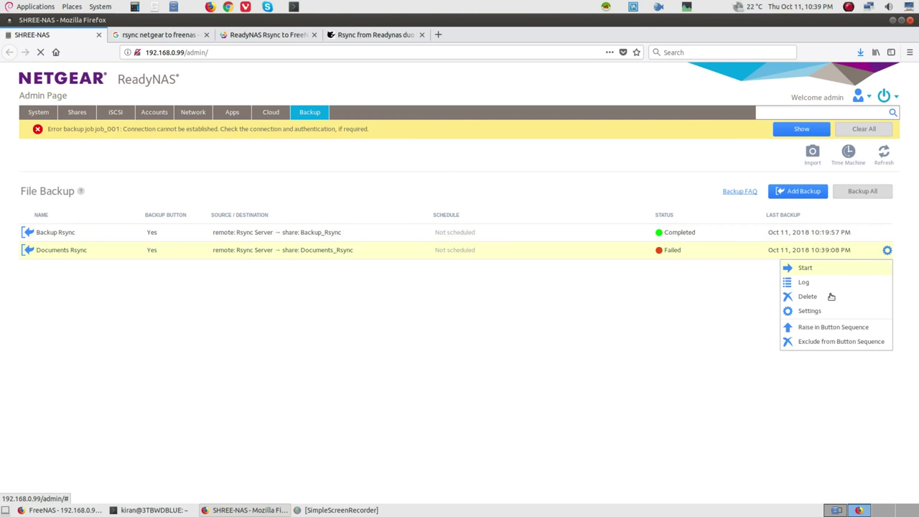
left_click(810, 311)
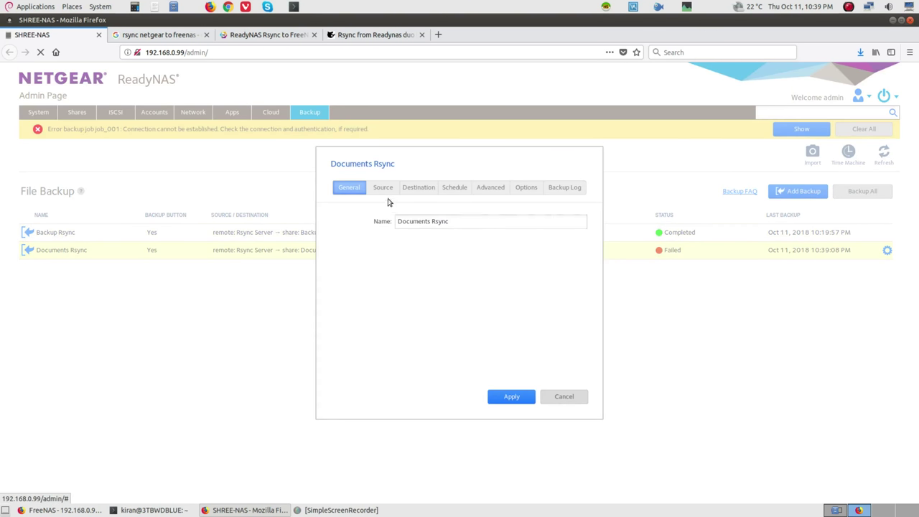
left_click(390, 191)
left_click(460, 296)
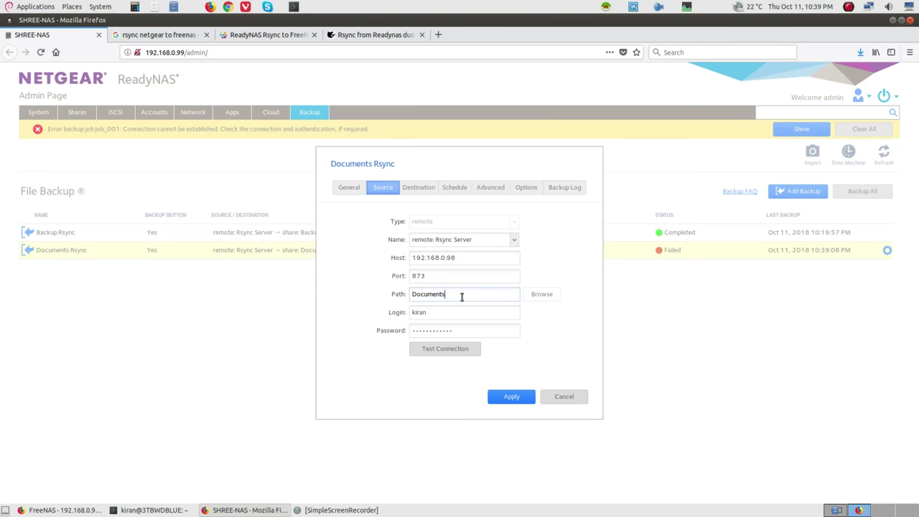
type("Rsync")
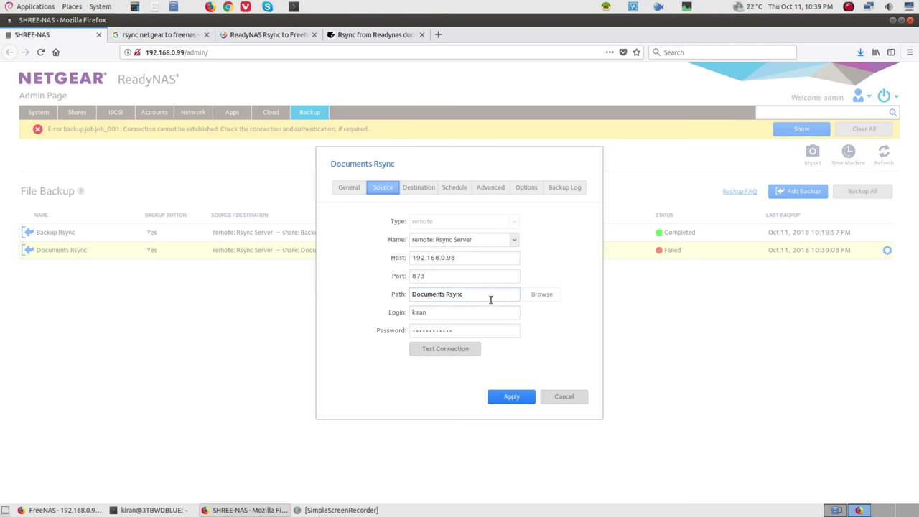
left_click(511, 397)
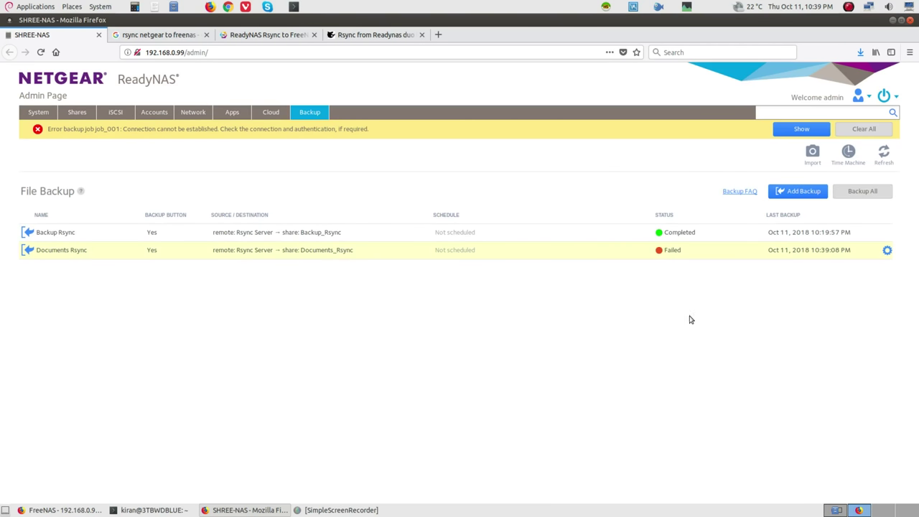
left_click(886, 250)
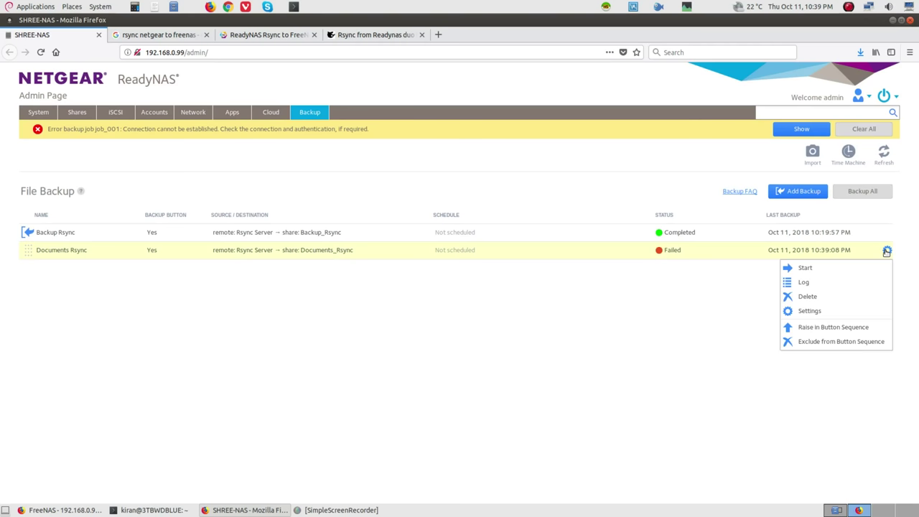
left_click(855, 273)
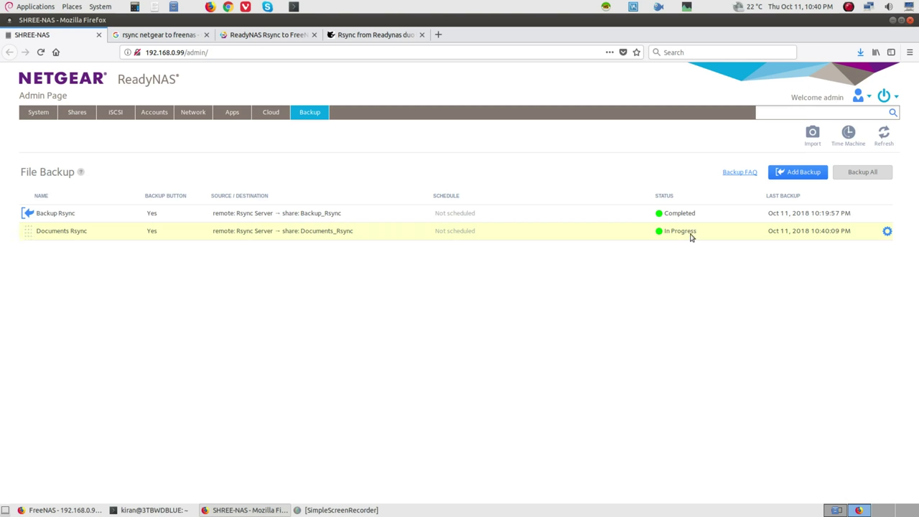
Check the Documents Rsync job's transfer progress and refresh the shares list to examine the space consumed by Documents_Rsync
mouse_move(691, 236)
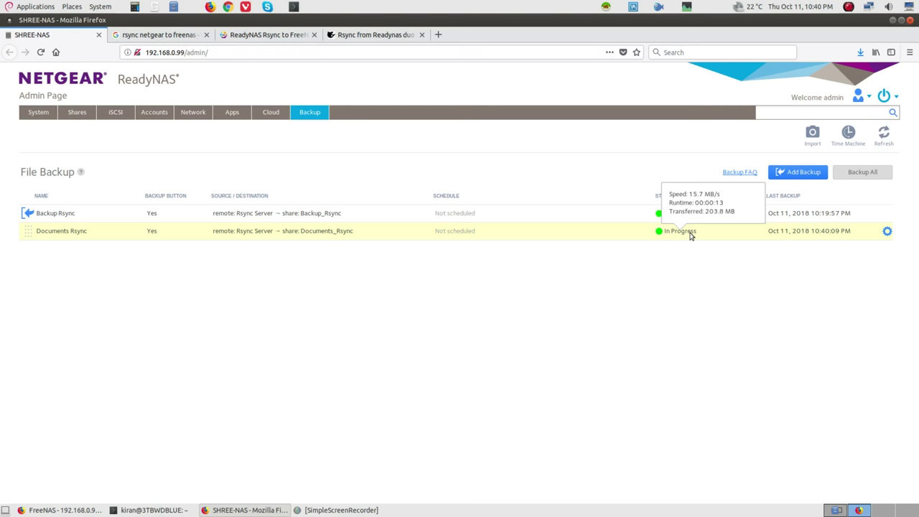
left_click(78, 113)
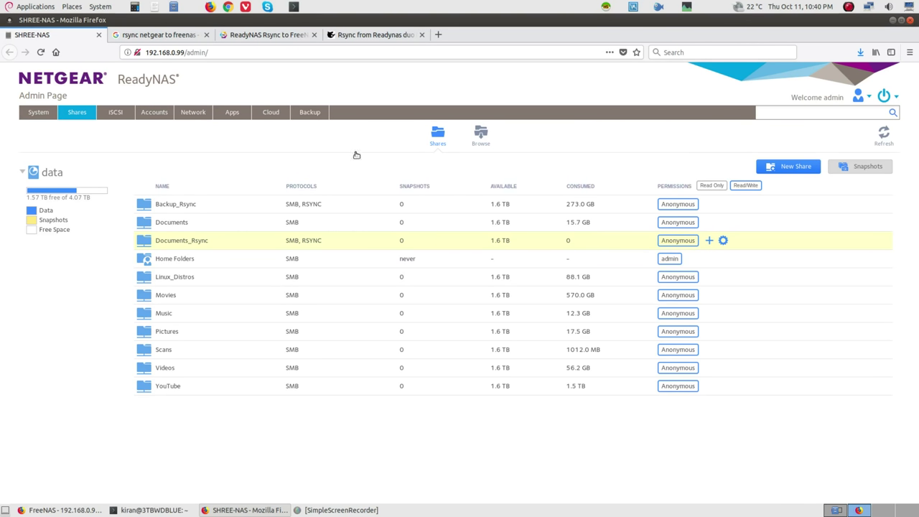
left_click(305, 114)
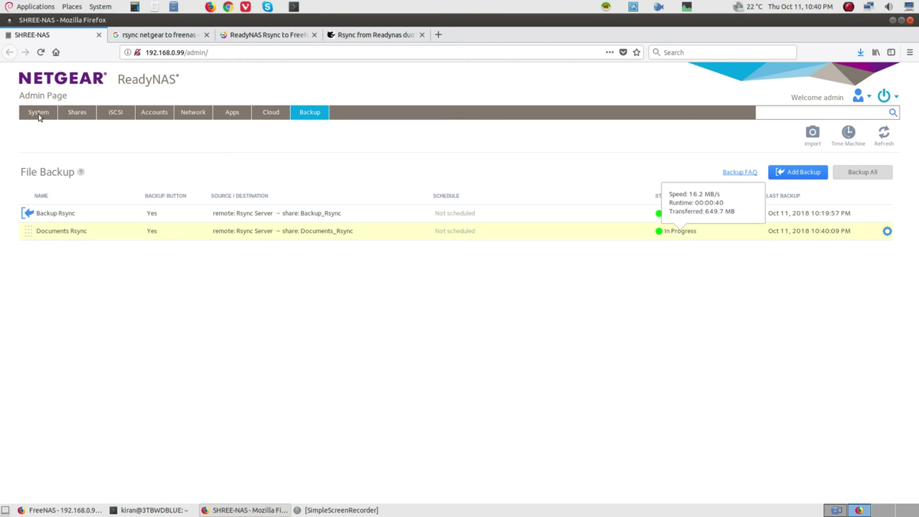
left_click(79, 114)
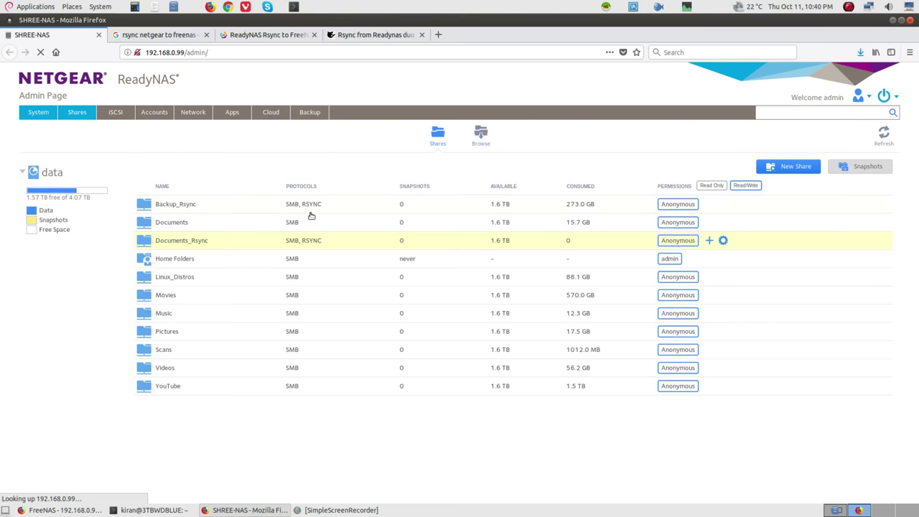
left_click(878, 142)
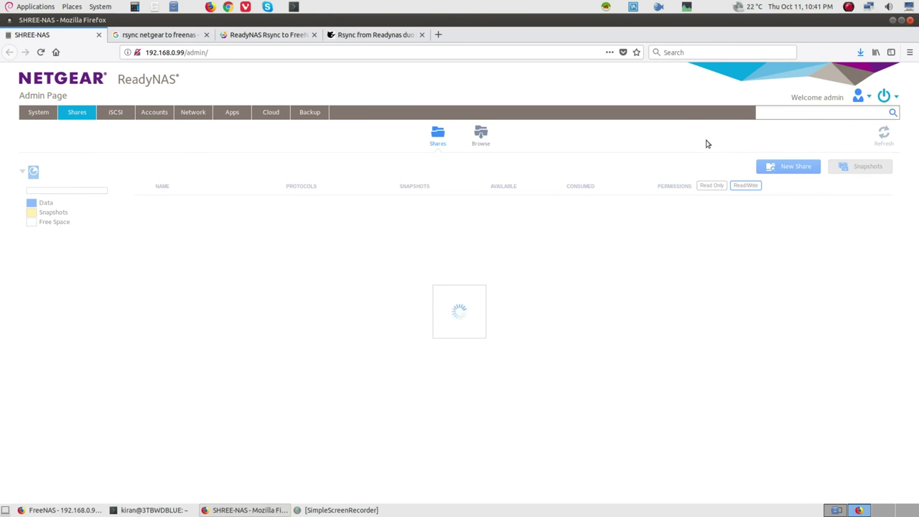
key("F5")
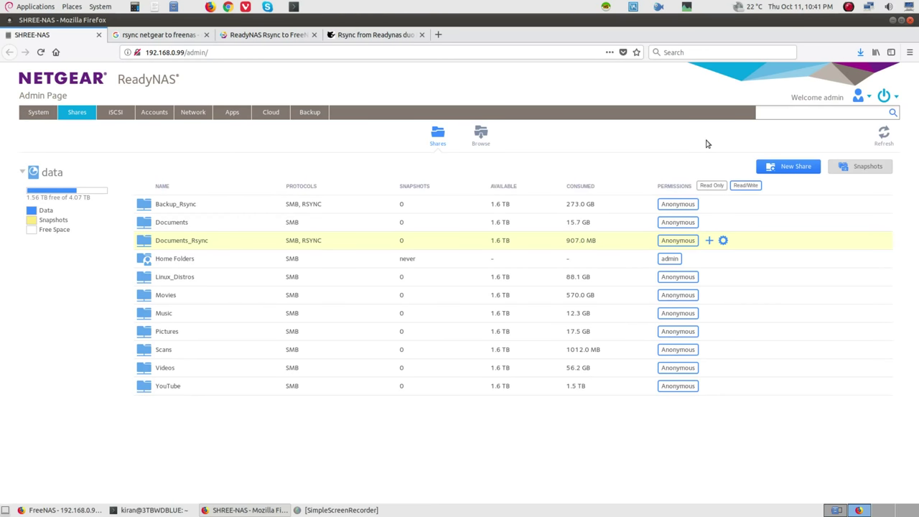
left_click(304, 117)
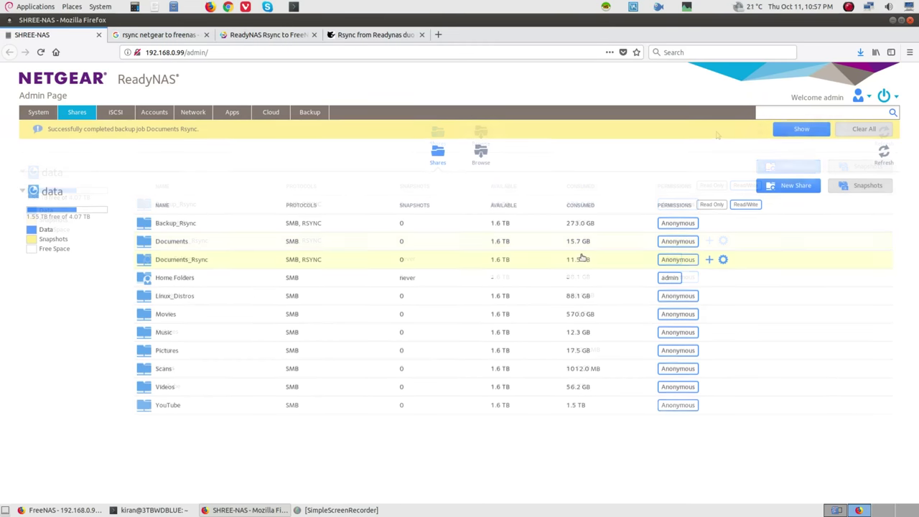
left_click(884, 154)
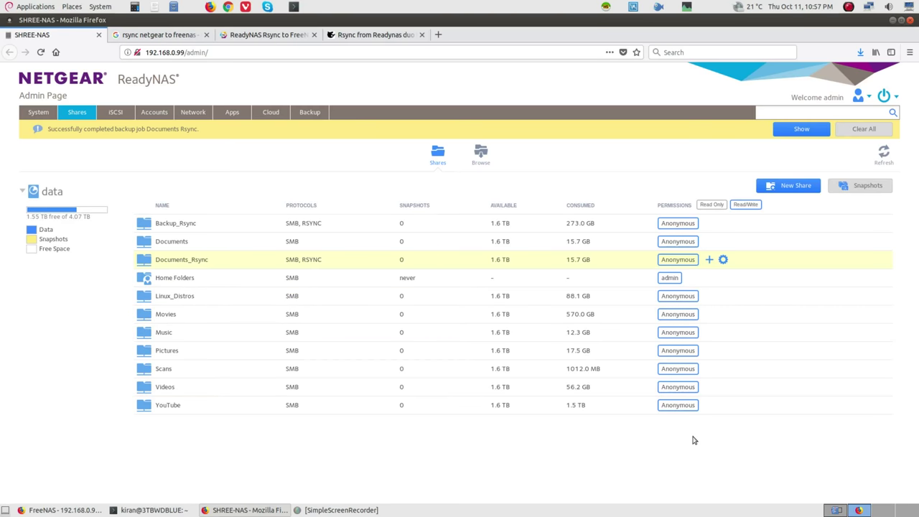
Switch to FreeNAS and check the used space of the Documents dataset in the TITAN-NAS-BIG-POOL storage pool
left_click(72, 510)
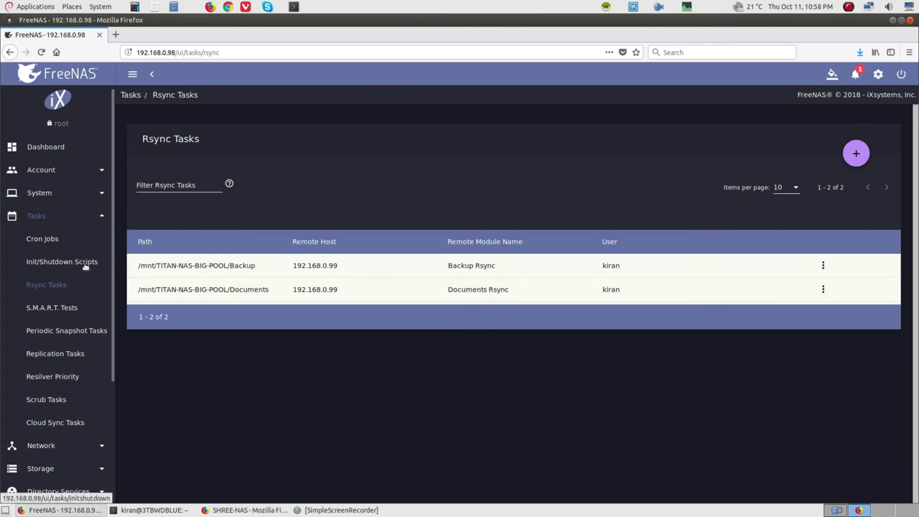
scroll(70, 470, "down", 2)
left_click(41, 464)
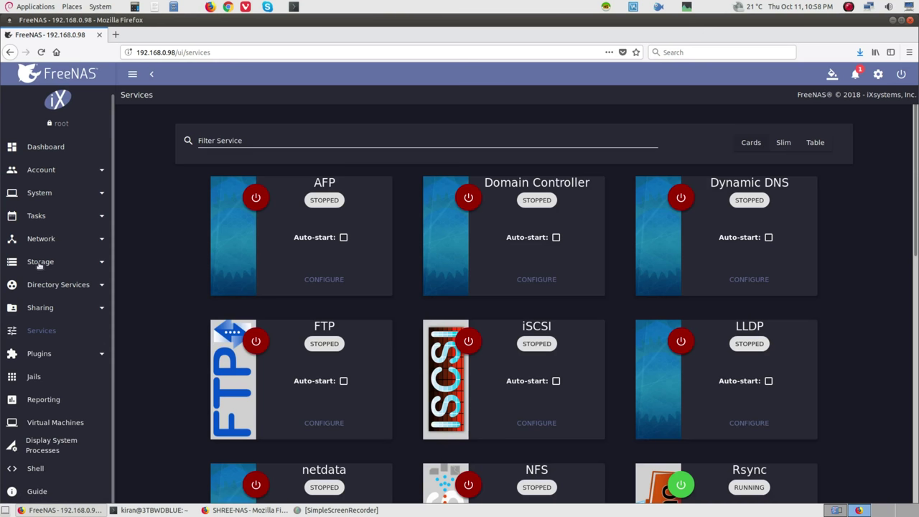
left_click(50, 267)
left_click(46, 285)
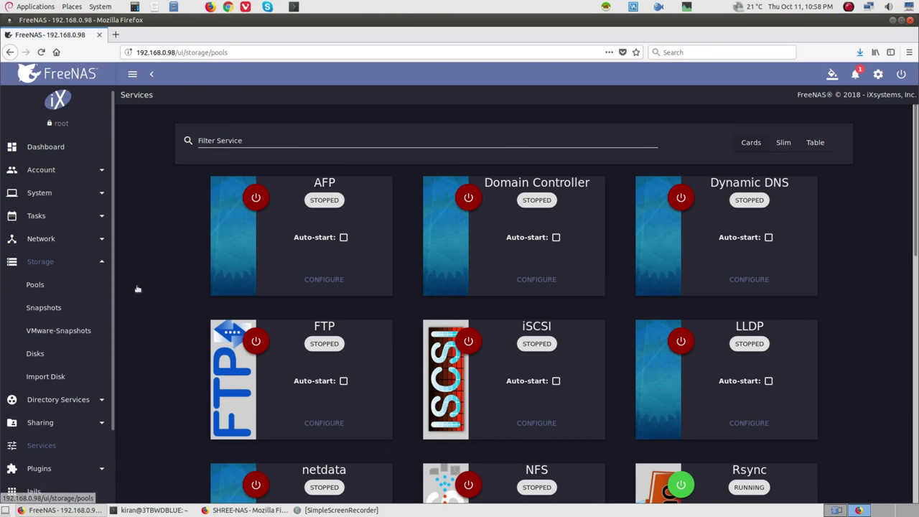
left_click(150, 176)
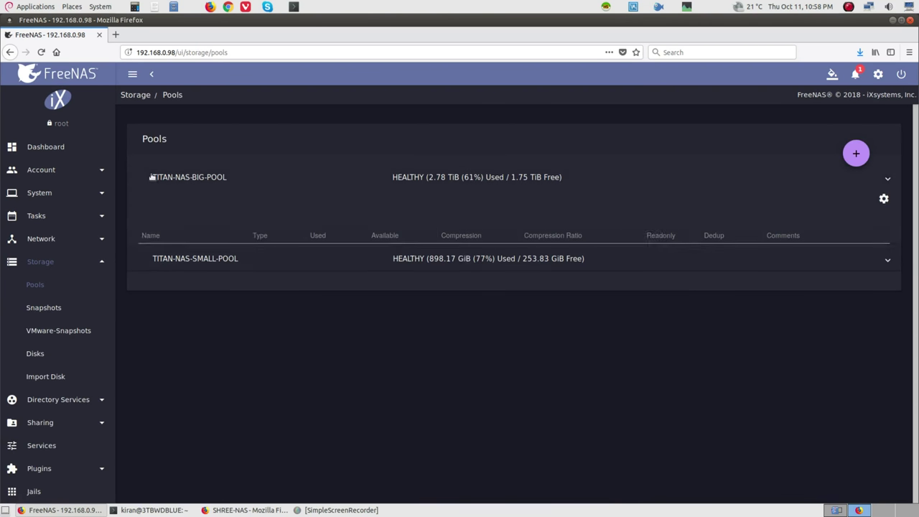
left_click(144, 256)
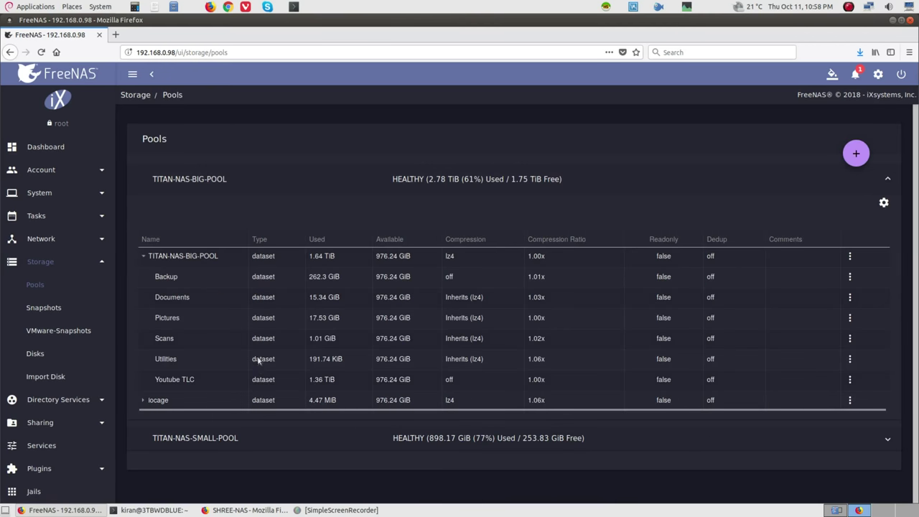
left_click_drag(309, 298, 327, 301)
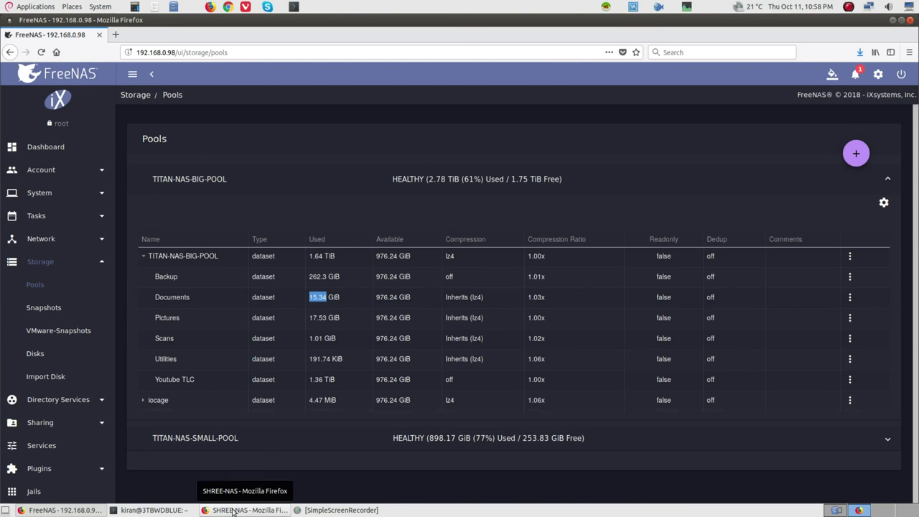
Return to the ReadyNAS admin page and check the backup jobs' status and the alarm details
left_click(265, 508)
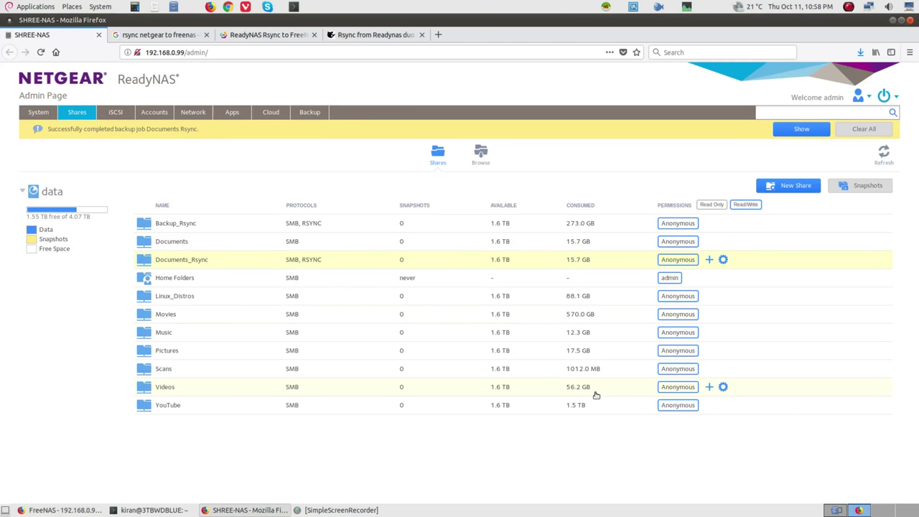
left_click(299, 115)
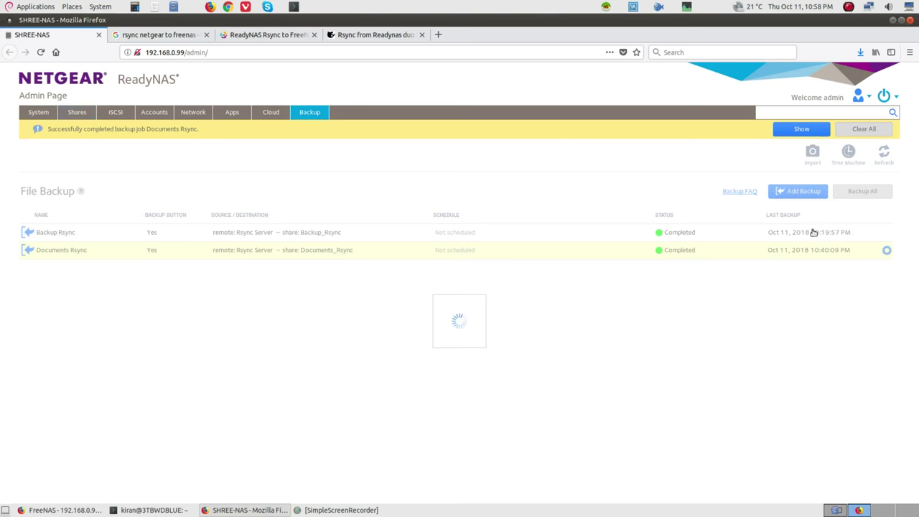
left_click(683, 234)
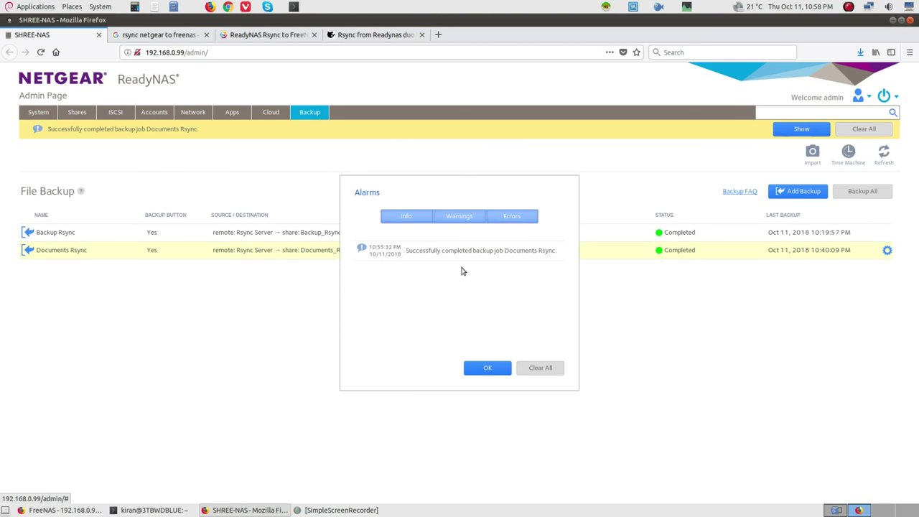
left_click(482, 369)
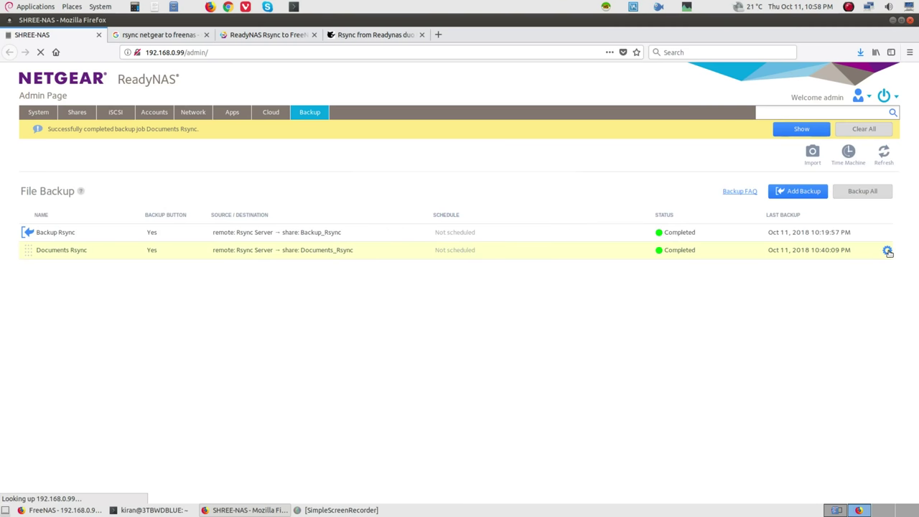
Review the backup log of the Documents Rsync job and close its settings without saving
left_click(887, 251)
left_click(832, 283)
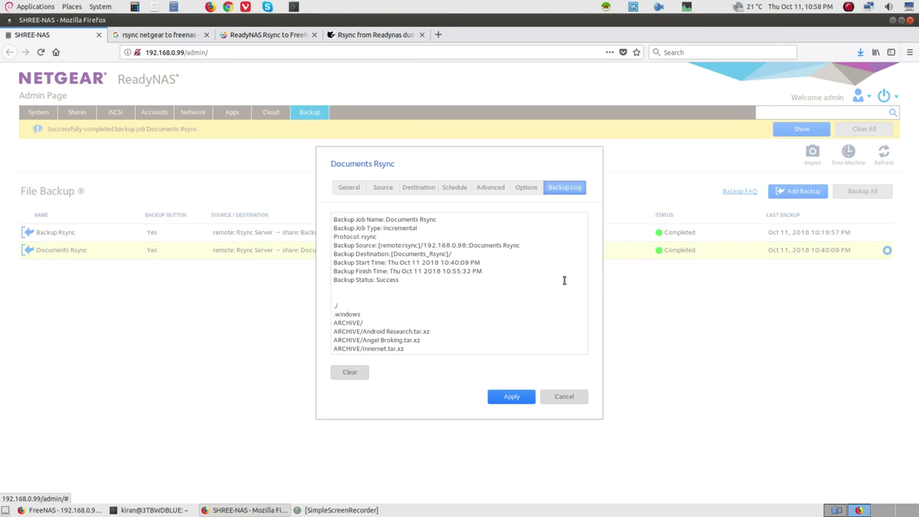
left_click_drag(334, 224, 415, 280)
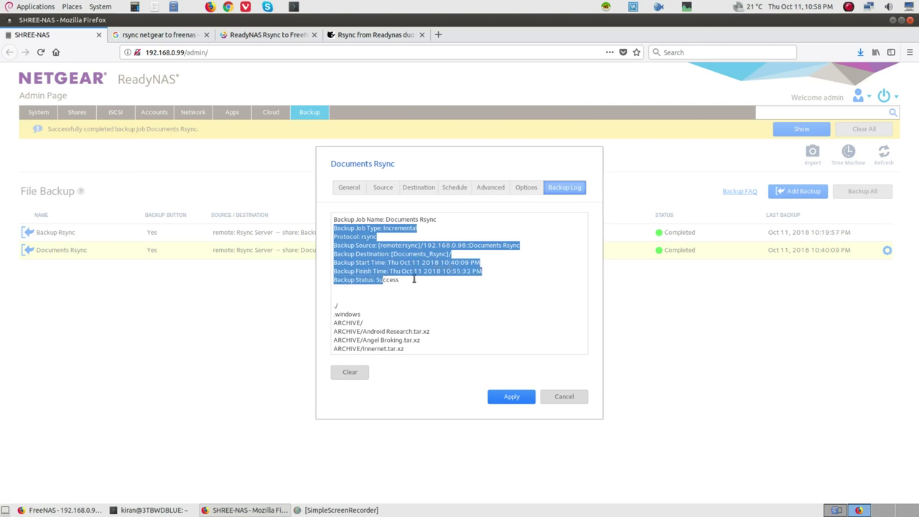
left_click(415, 280)
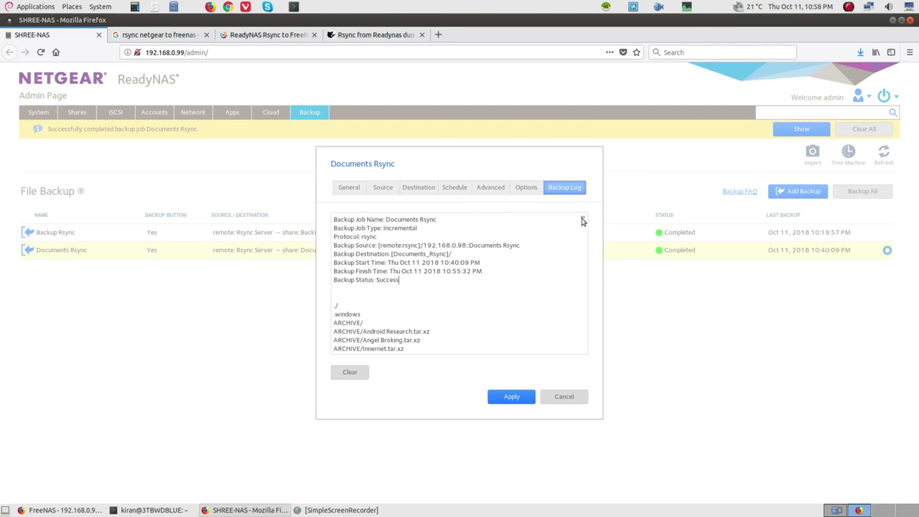
mouse_move(582, 222)
left_mouse_down()
mouse_move(582, 355)
mouse_move(588, 218)
left_mouse_up()
scroll(582, 355, "down", 1)
left_click(564, 396)
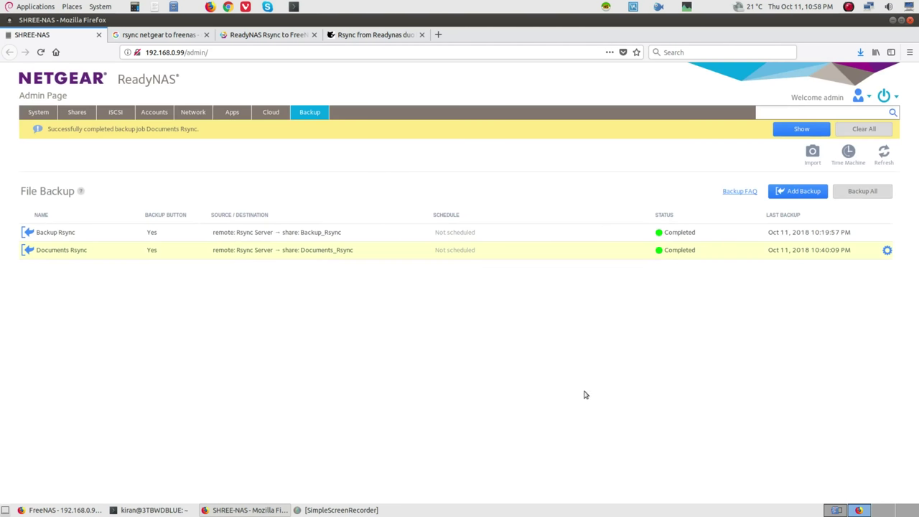
Clear all notifications and examine the Documents Rsync completion entry in the system logs
left_click(45, 117)
left_click(524, 153)
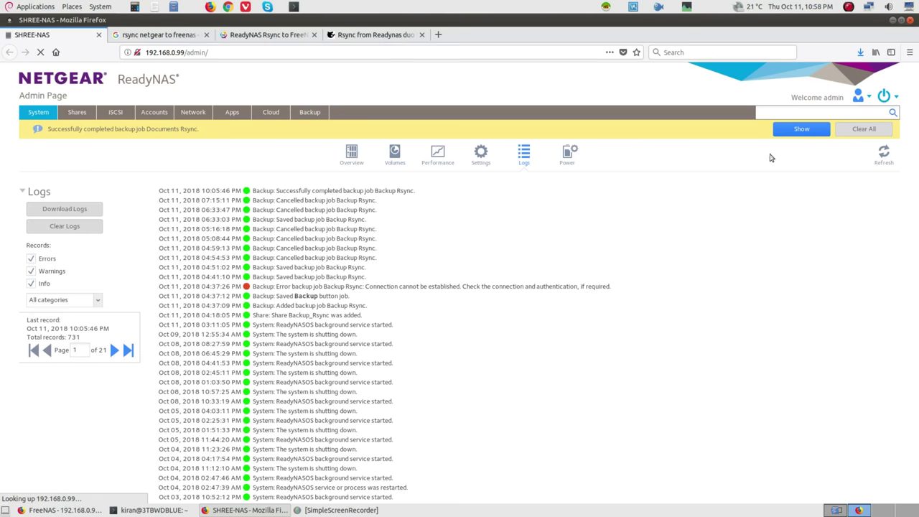
left_click(864, 130)
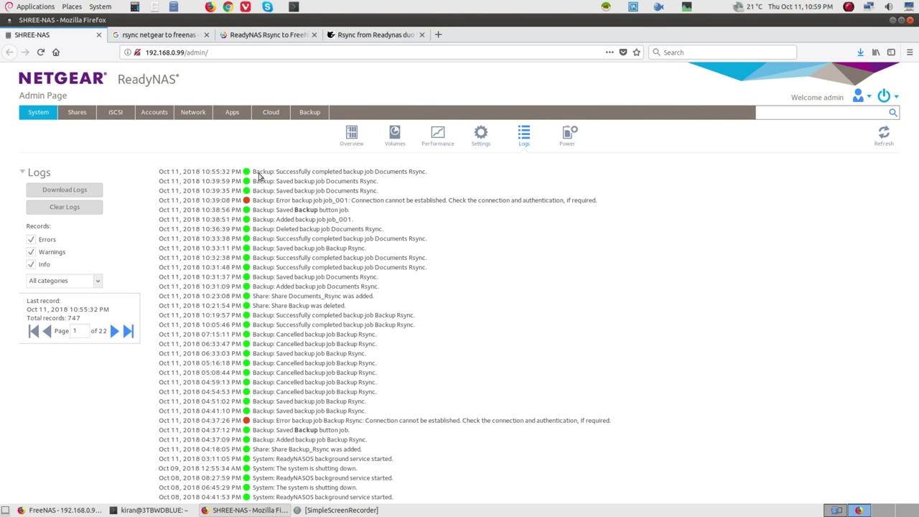
left_click_drag(274, 175, 425, 175)
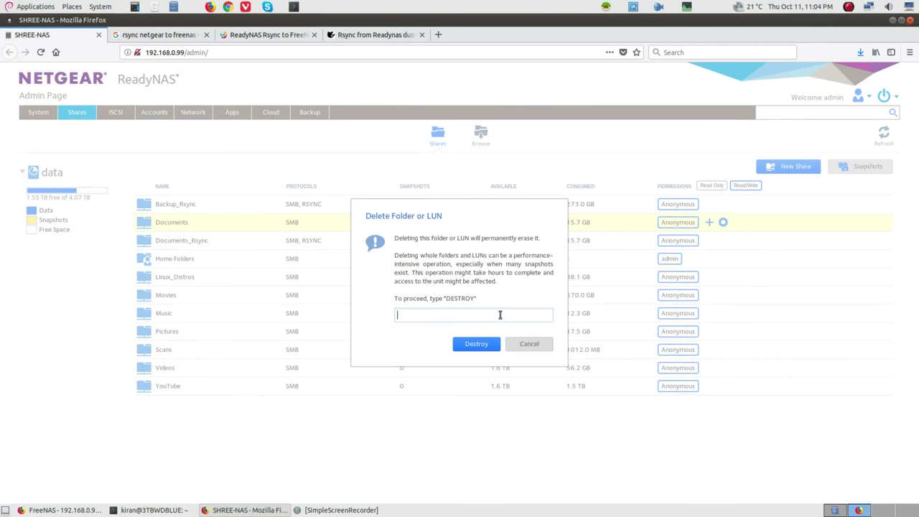
Permanently delete the old Documents share, entering DESTROY as the confirmation
type("DESTROY")
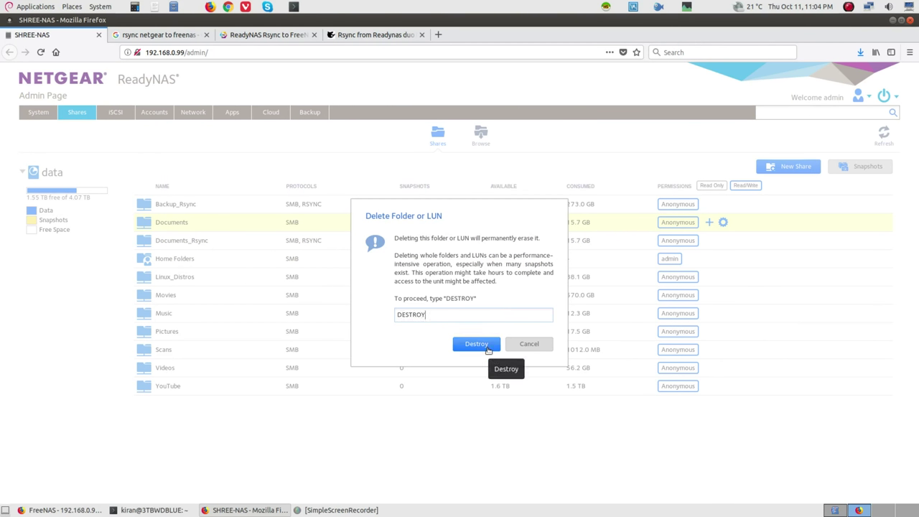
left_click(486, 347)
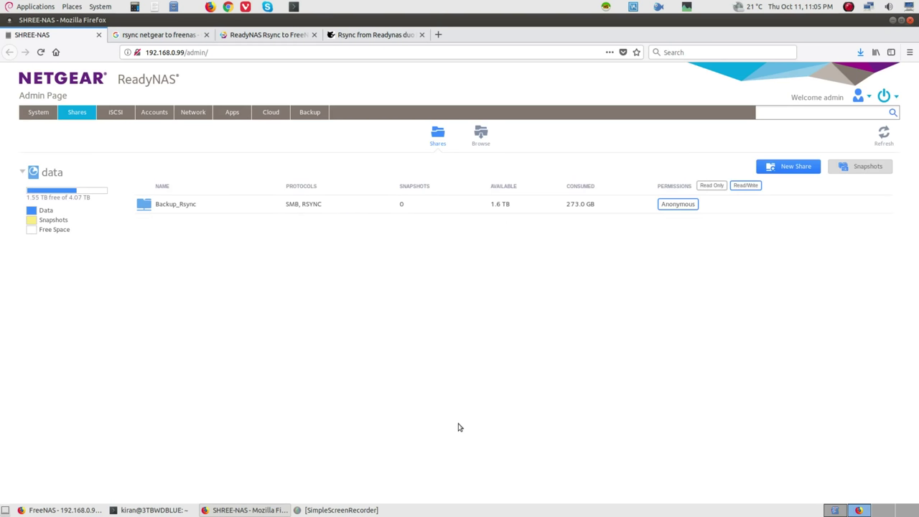